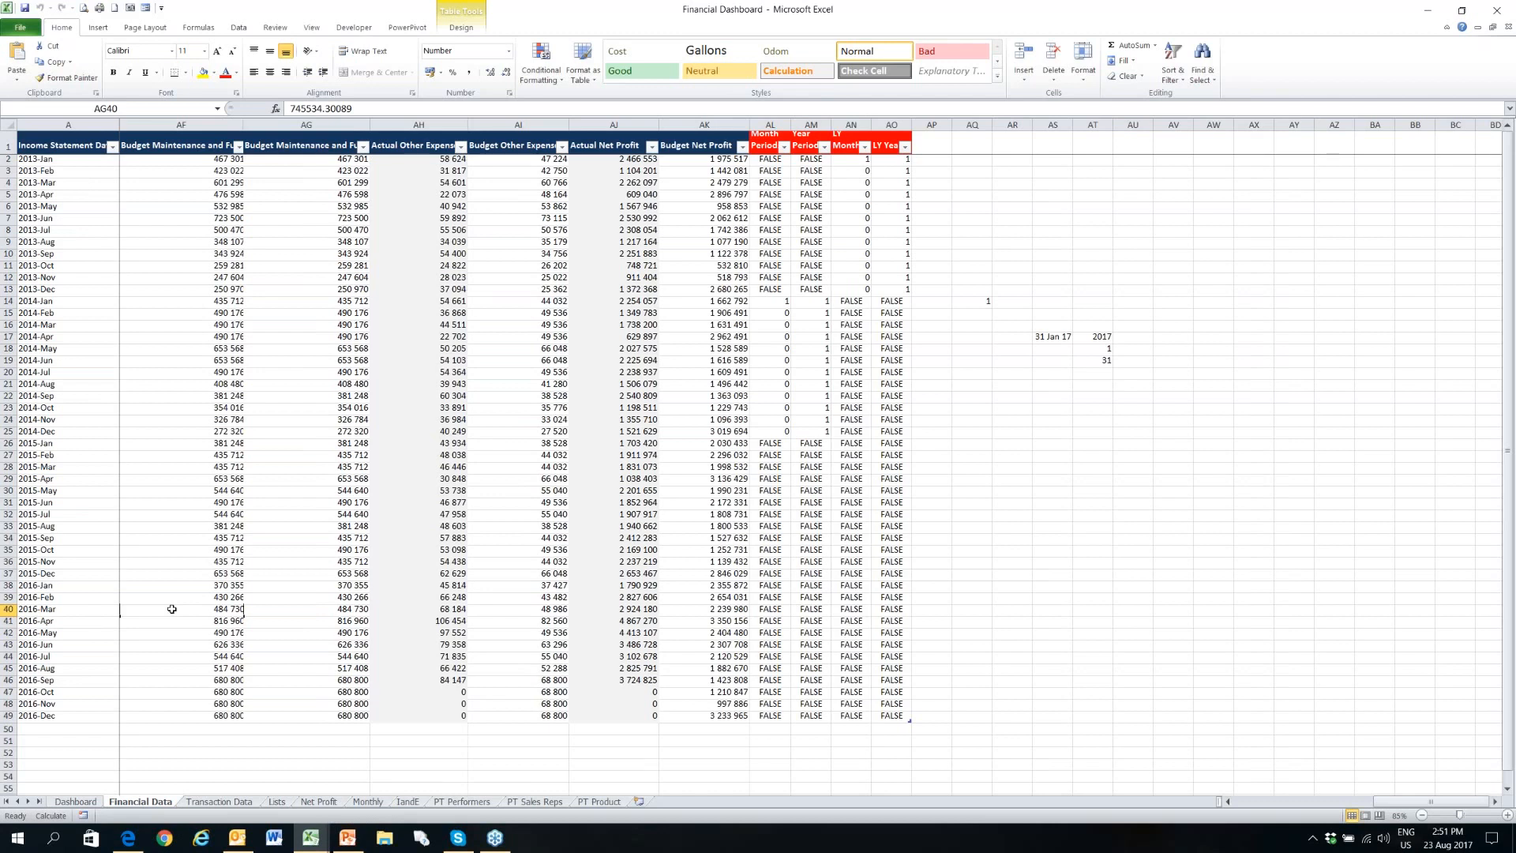
- Return to the first column of the Financial Data table and open the Dashboard sheet
key("ctrl+Left")
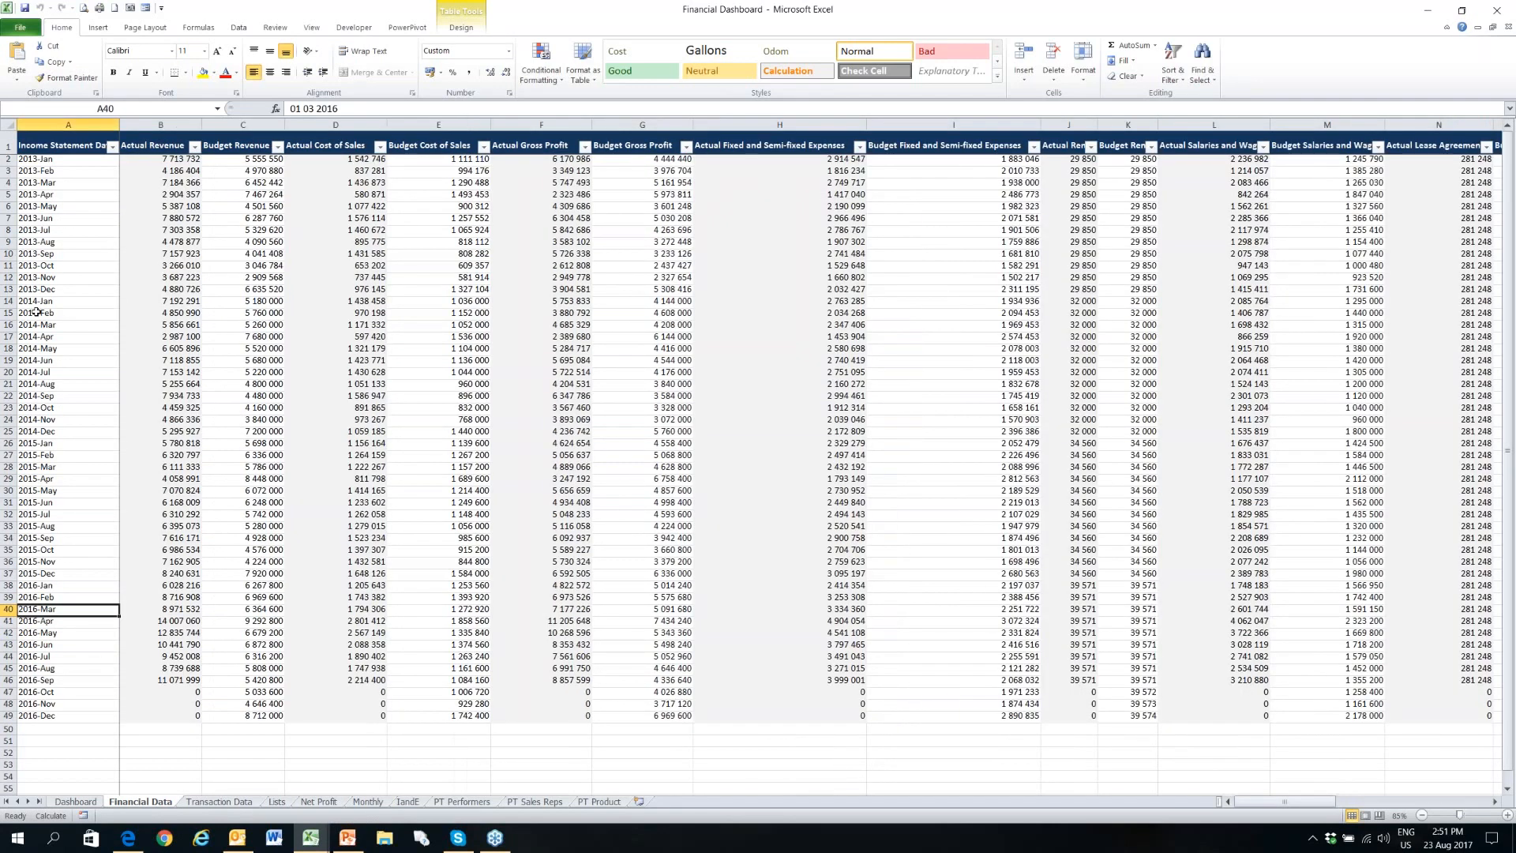
left_click_drag(67, 160, 67, 149)
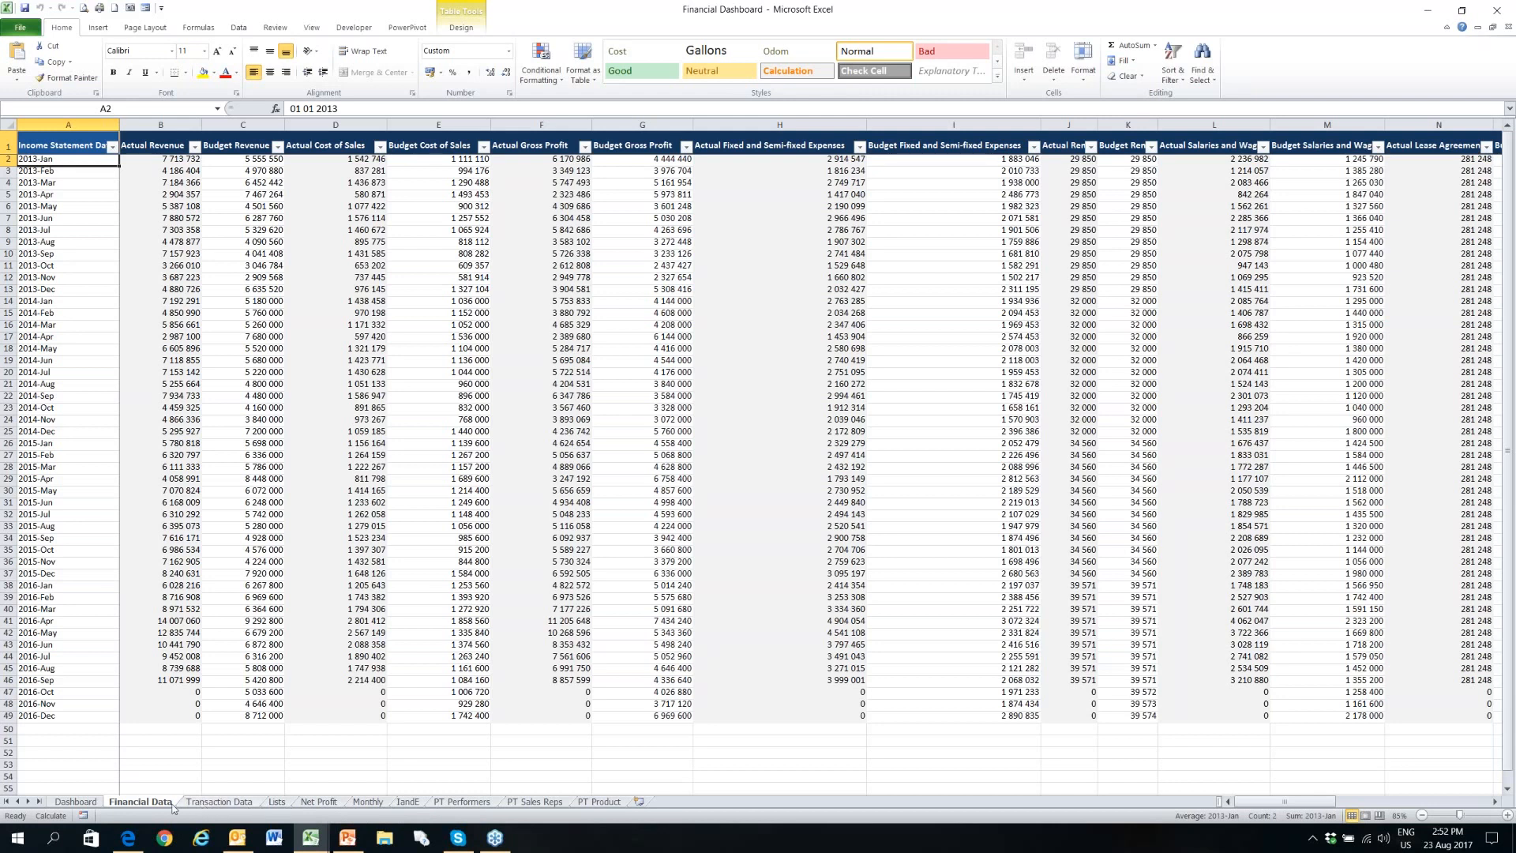
left_click(75, 801)
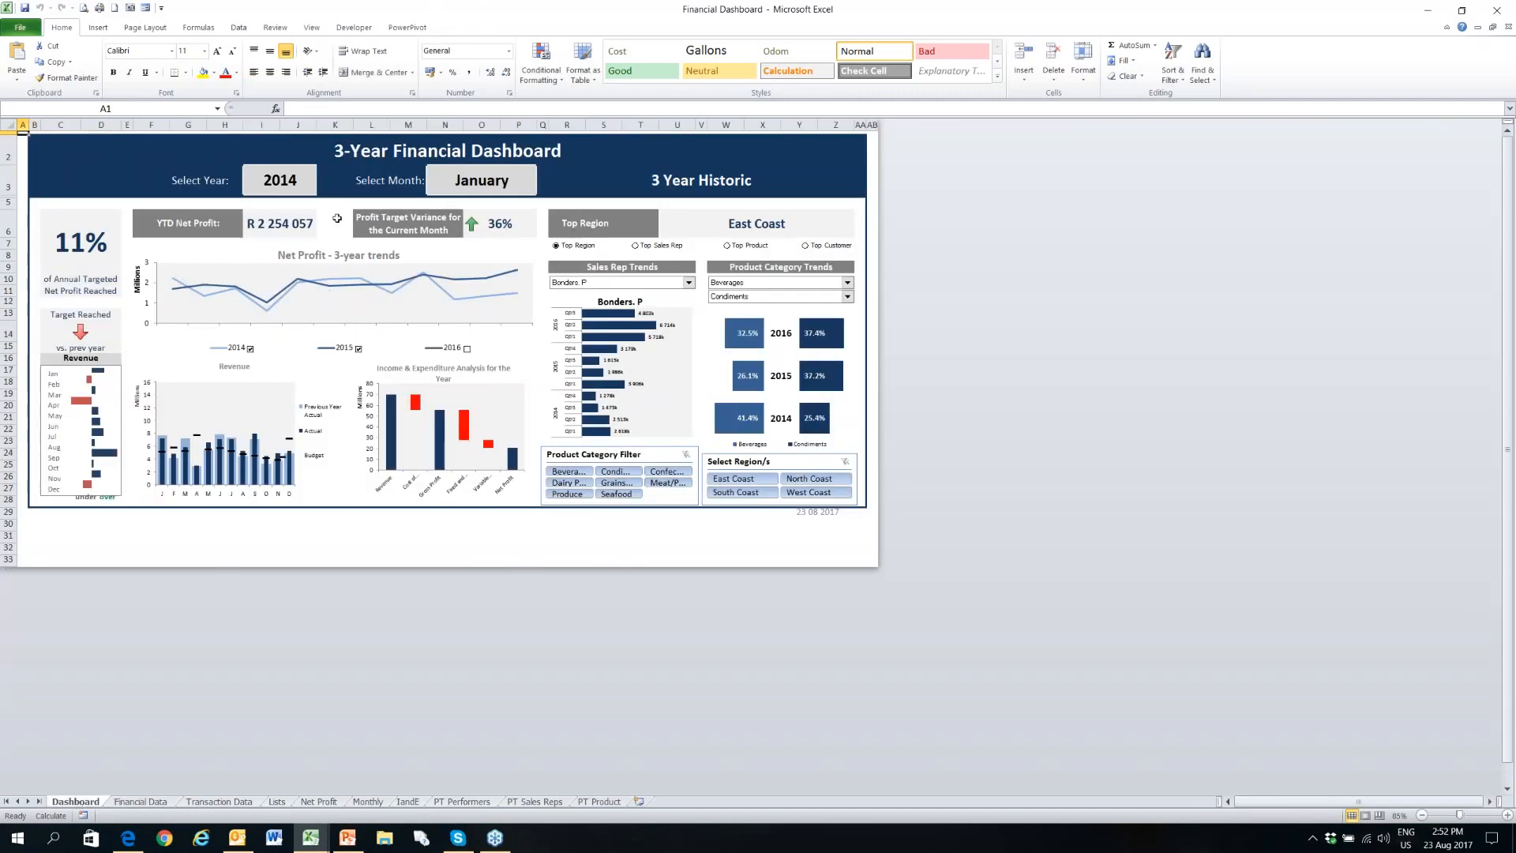
- Examine the choices offered by the dashboard's year and month selectors, including the months further down the list
left_click(281, 179)
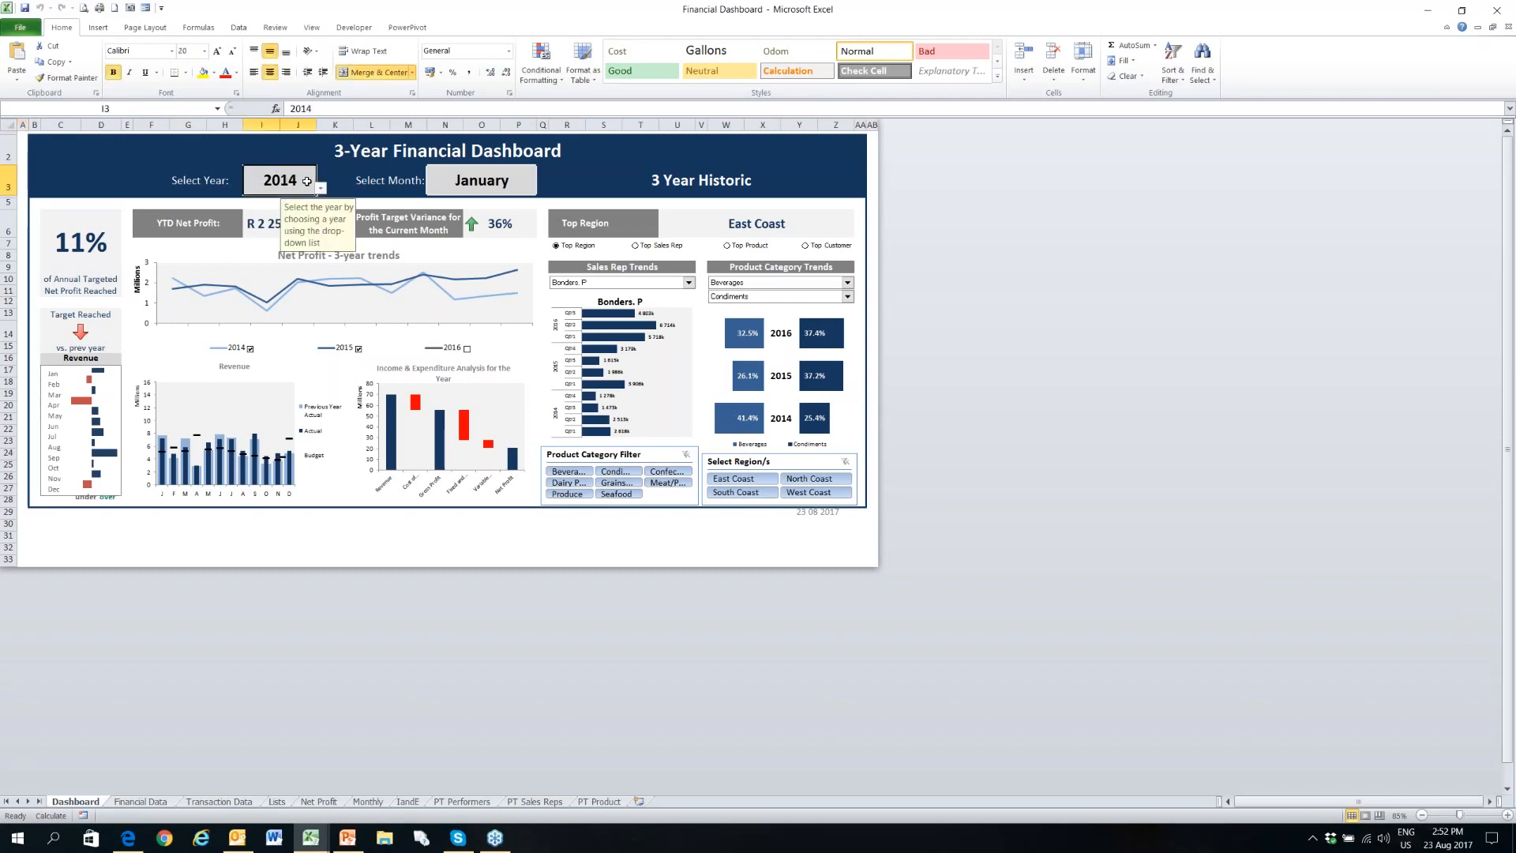
left_click(450, 180)
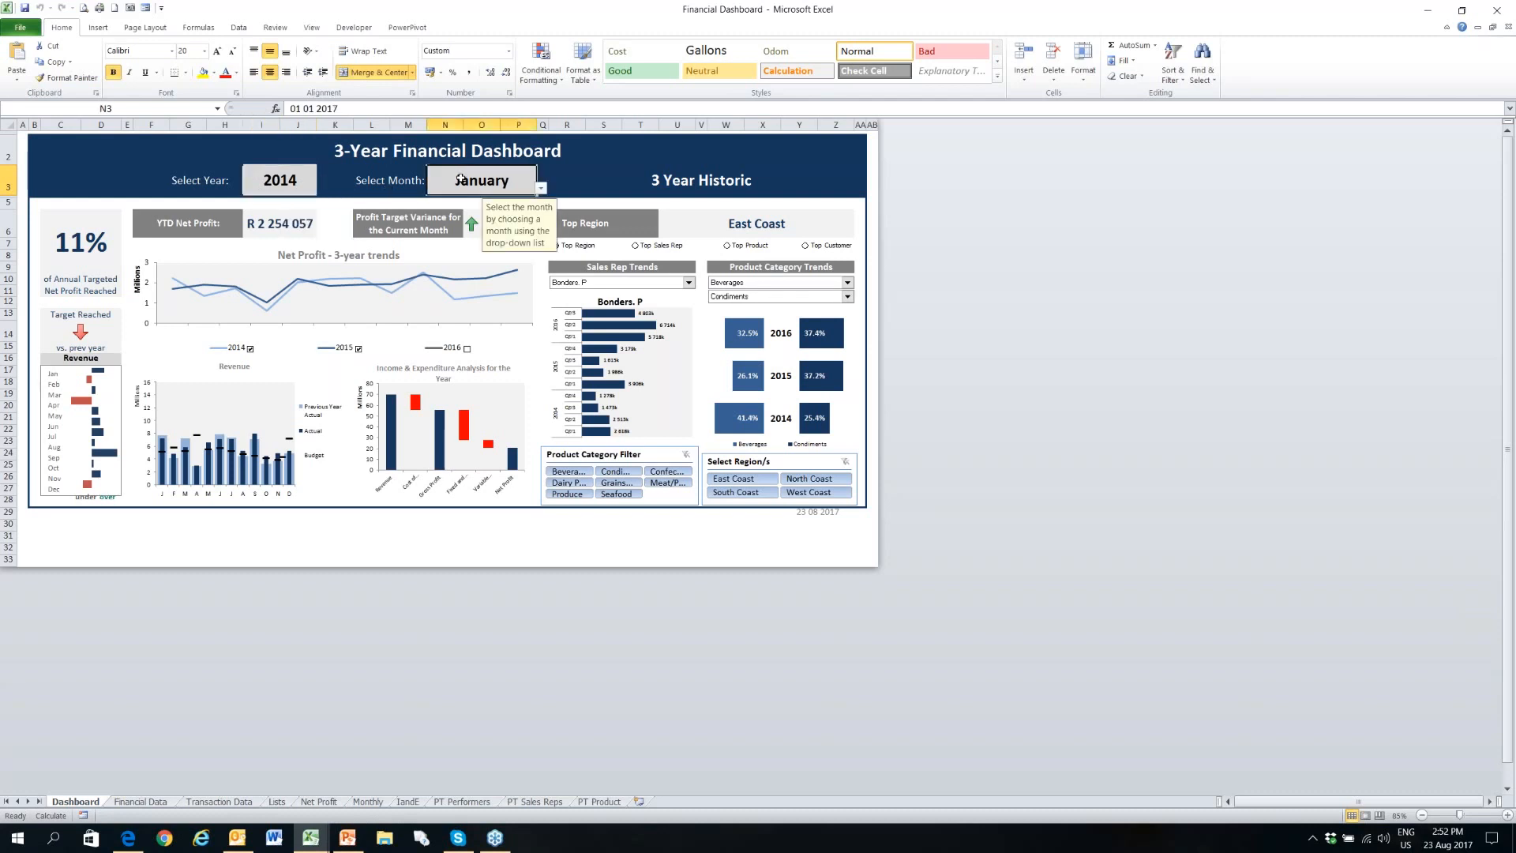
left_click(304, 182)
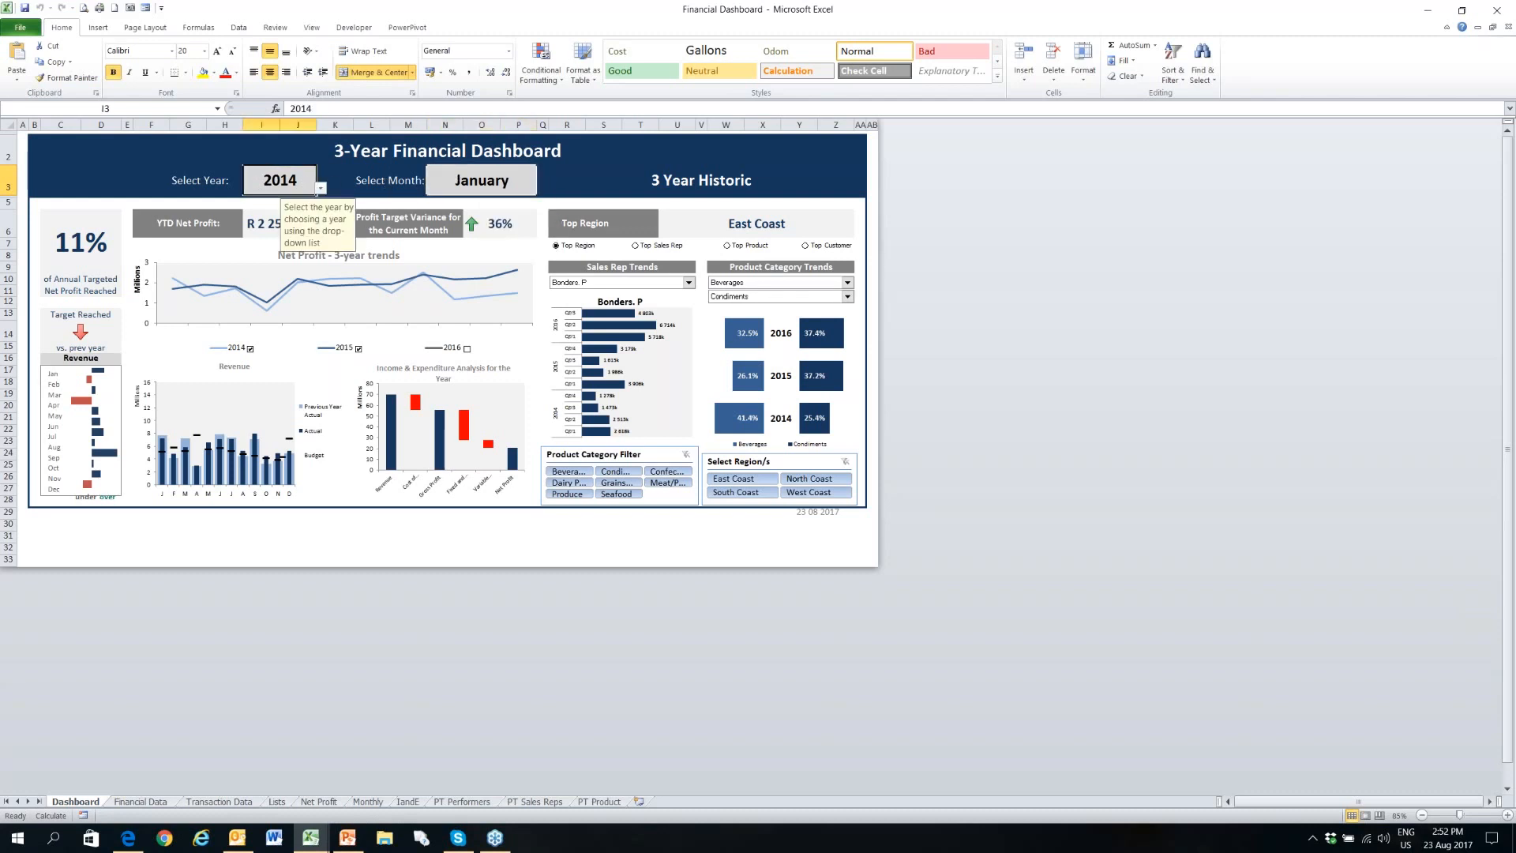
left_click(321, 188)
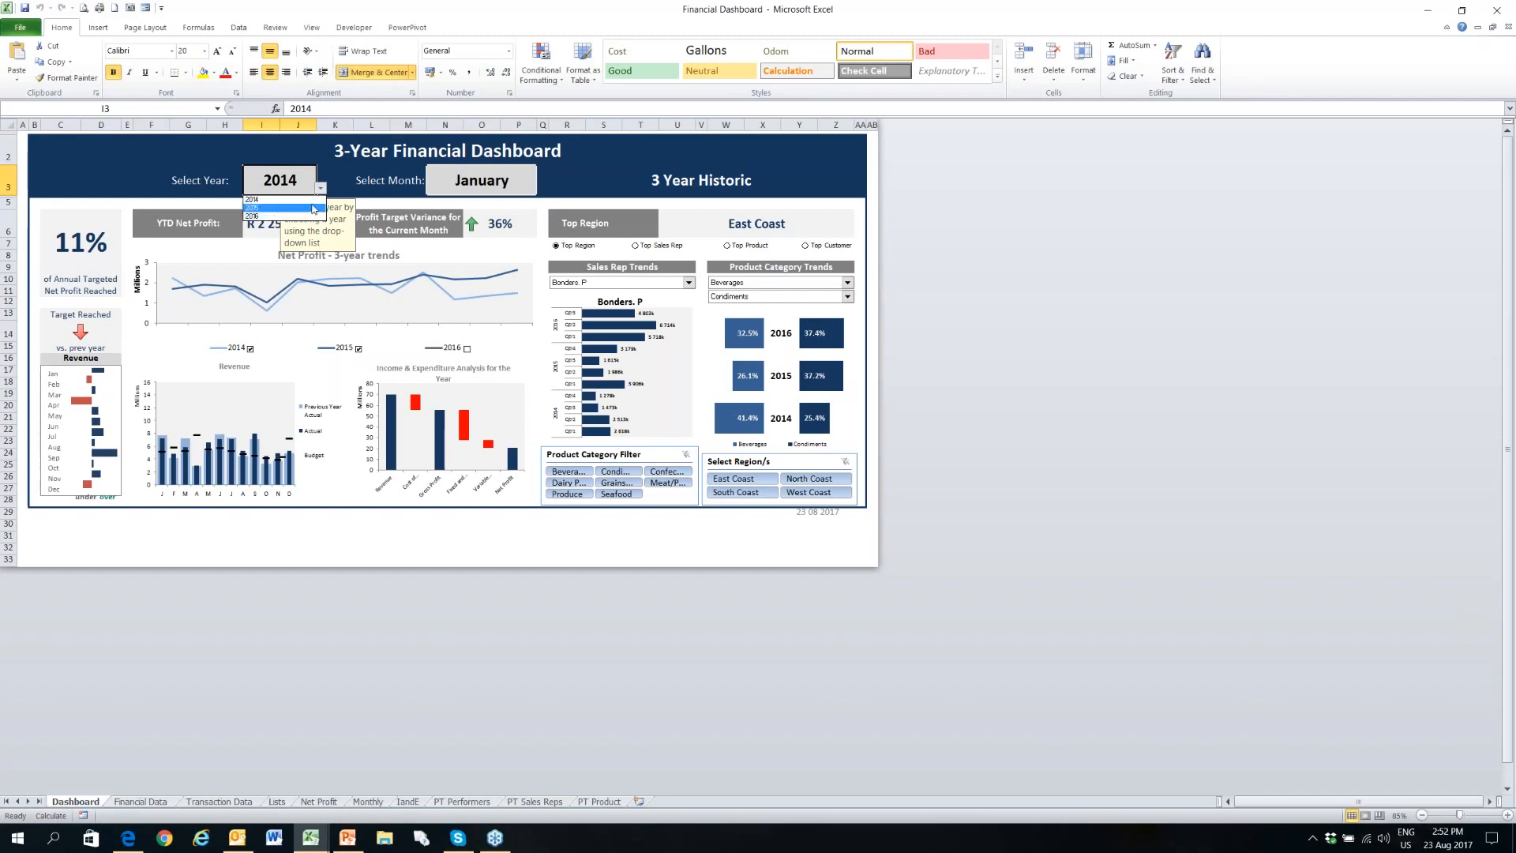
left_click(492, 178)
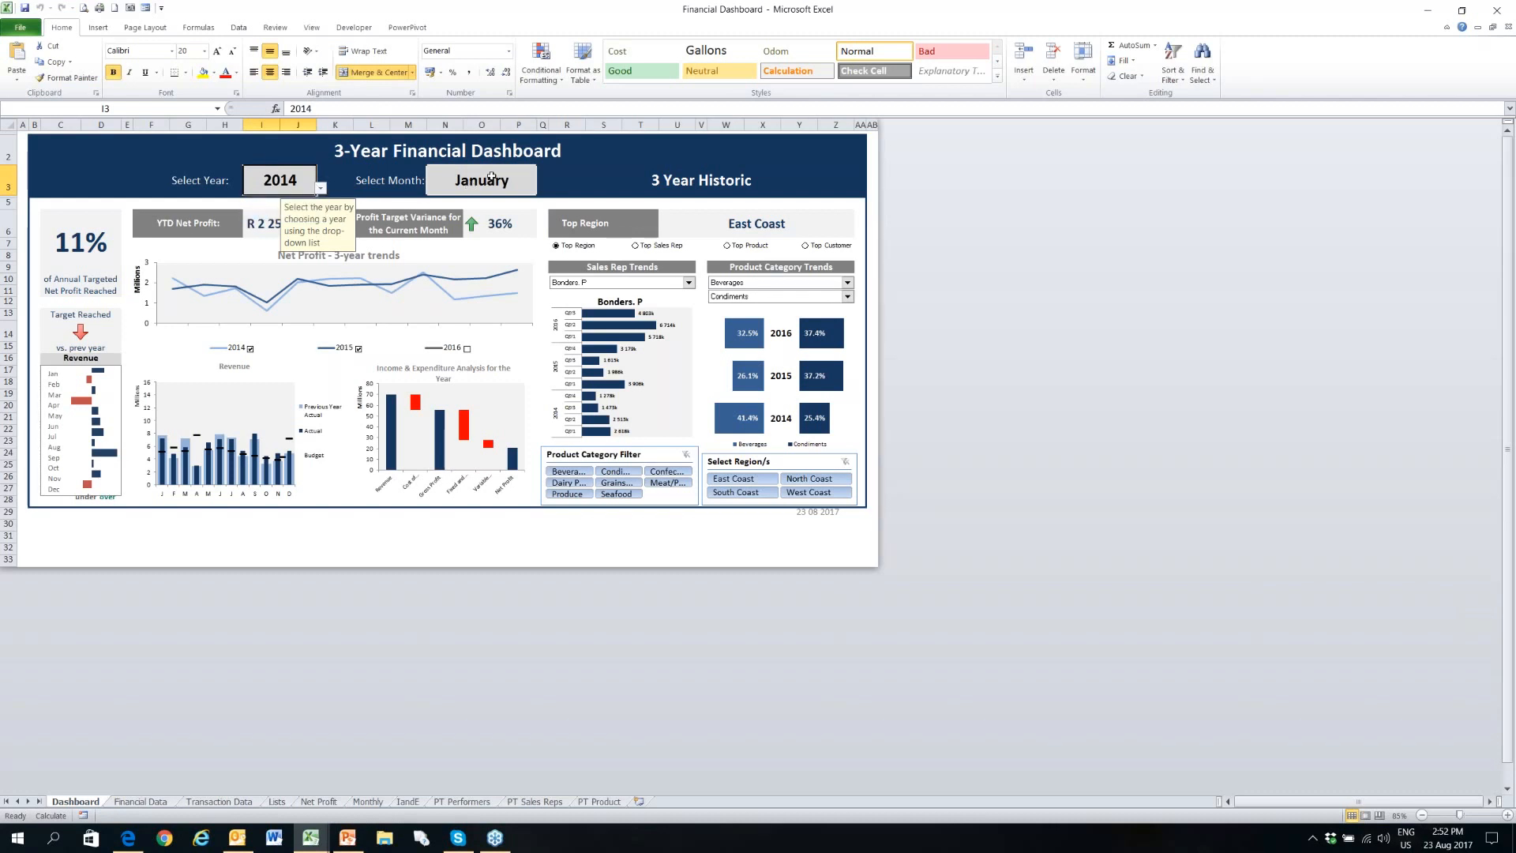
left_click(499, 179)
left_click(541, 188)
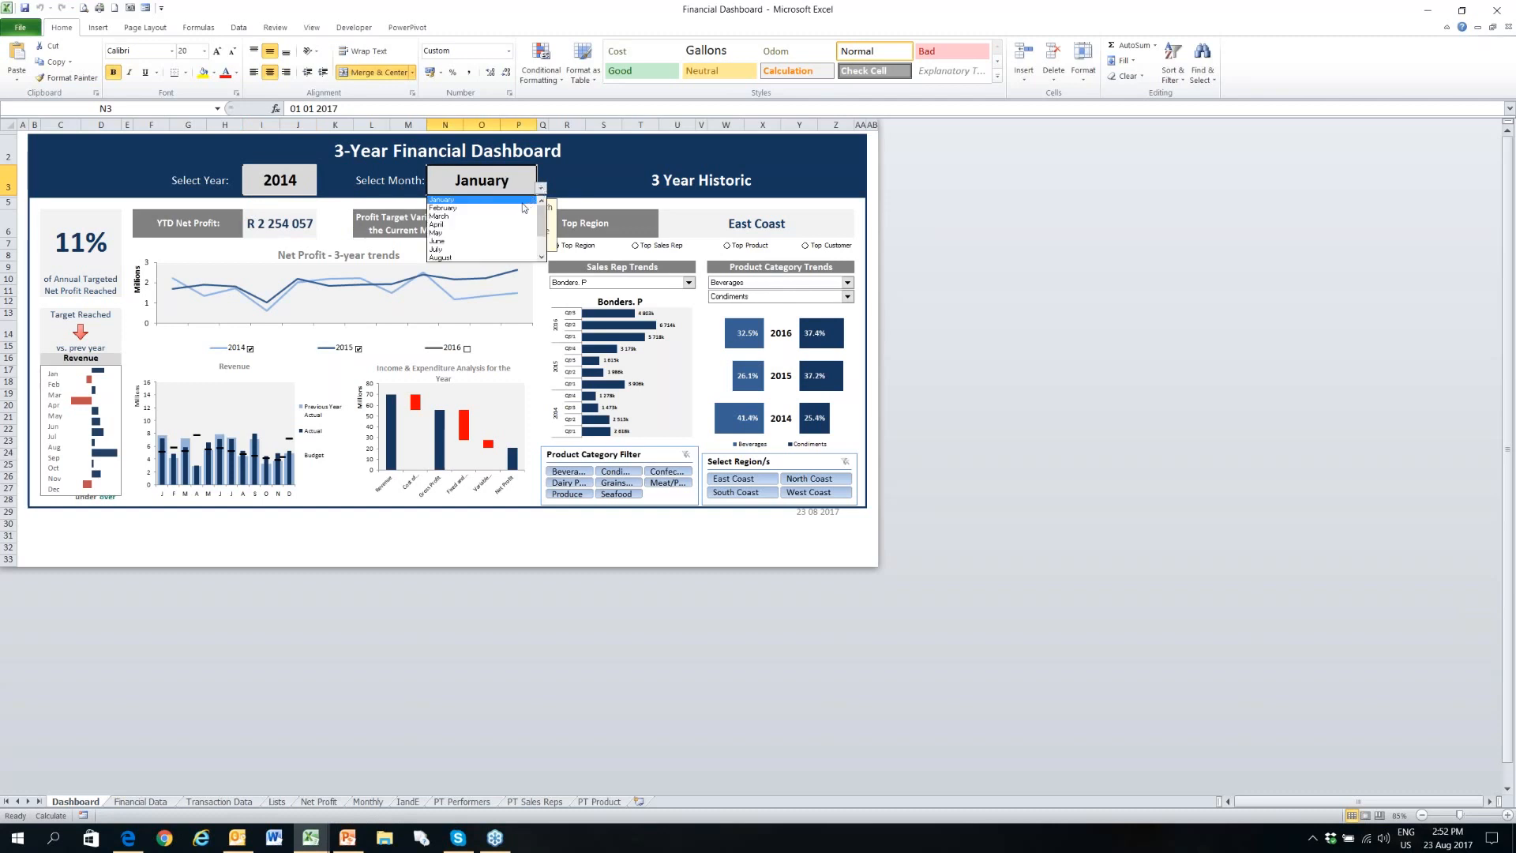
left_click(542, 258)
left_click(543, 256)
left_click(543, 256)
left_click_drag(541, 230, 540, 209)
- Set the dashboard's reporting year to 2015 and its month to April
left_click(295, 183)
left_click(295, 182)
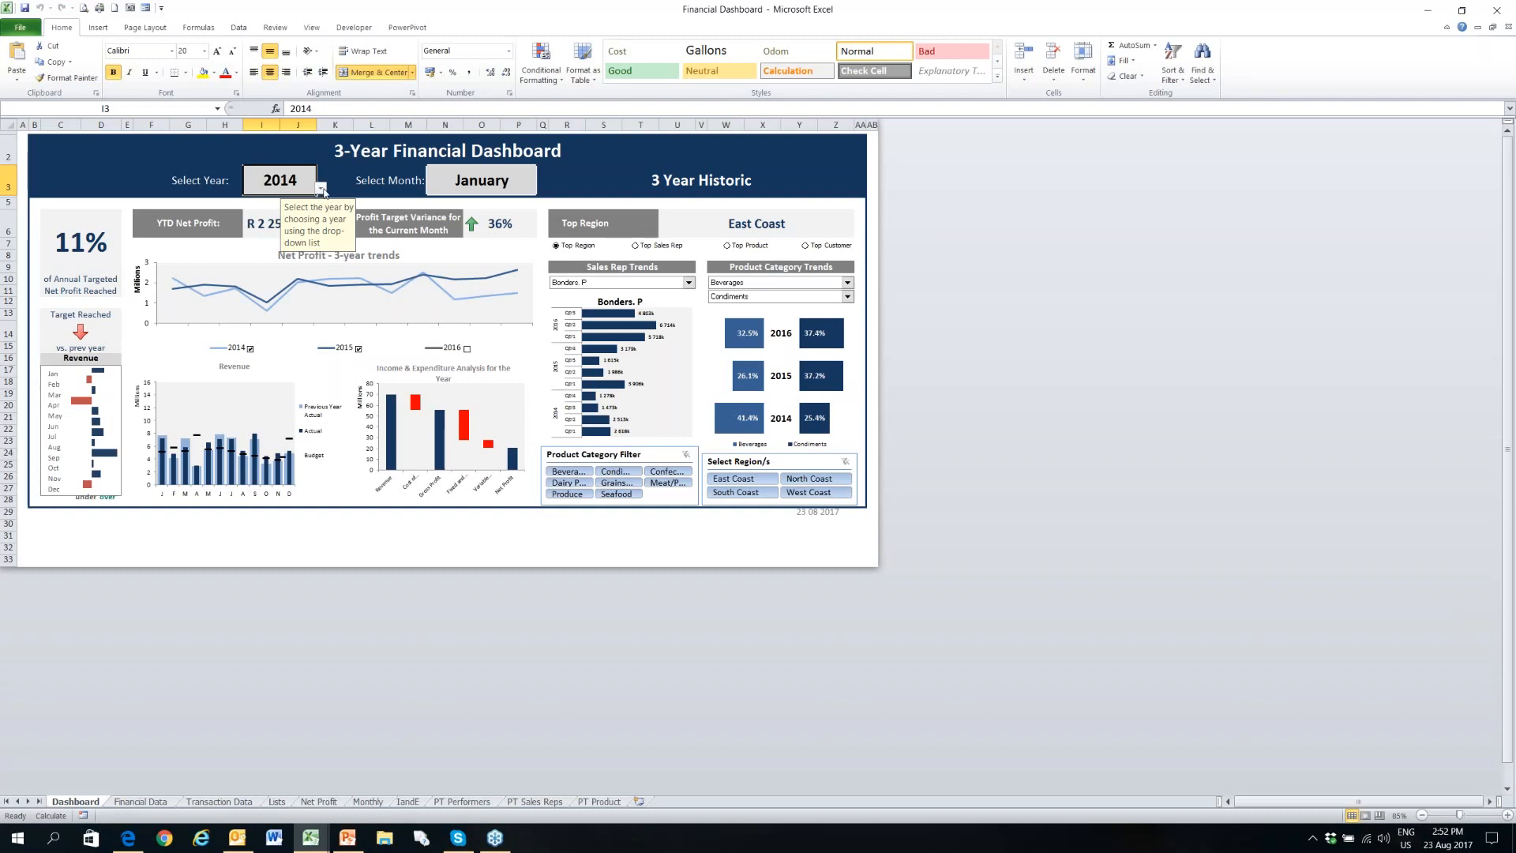
left_click(321, 188)
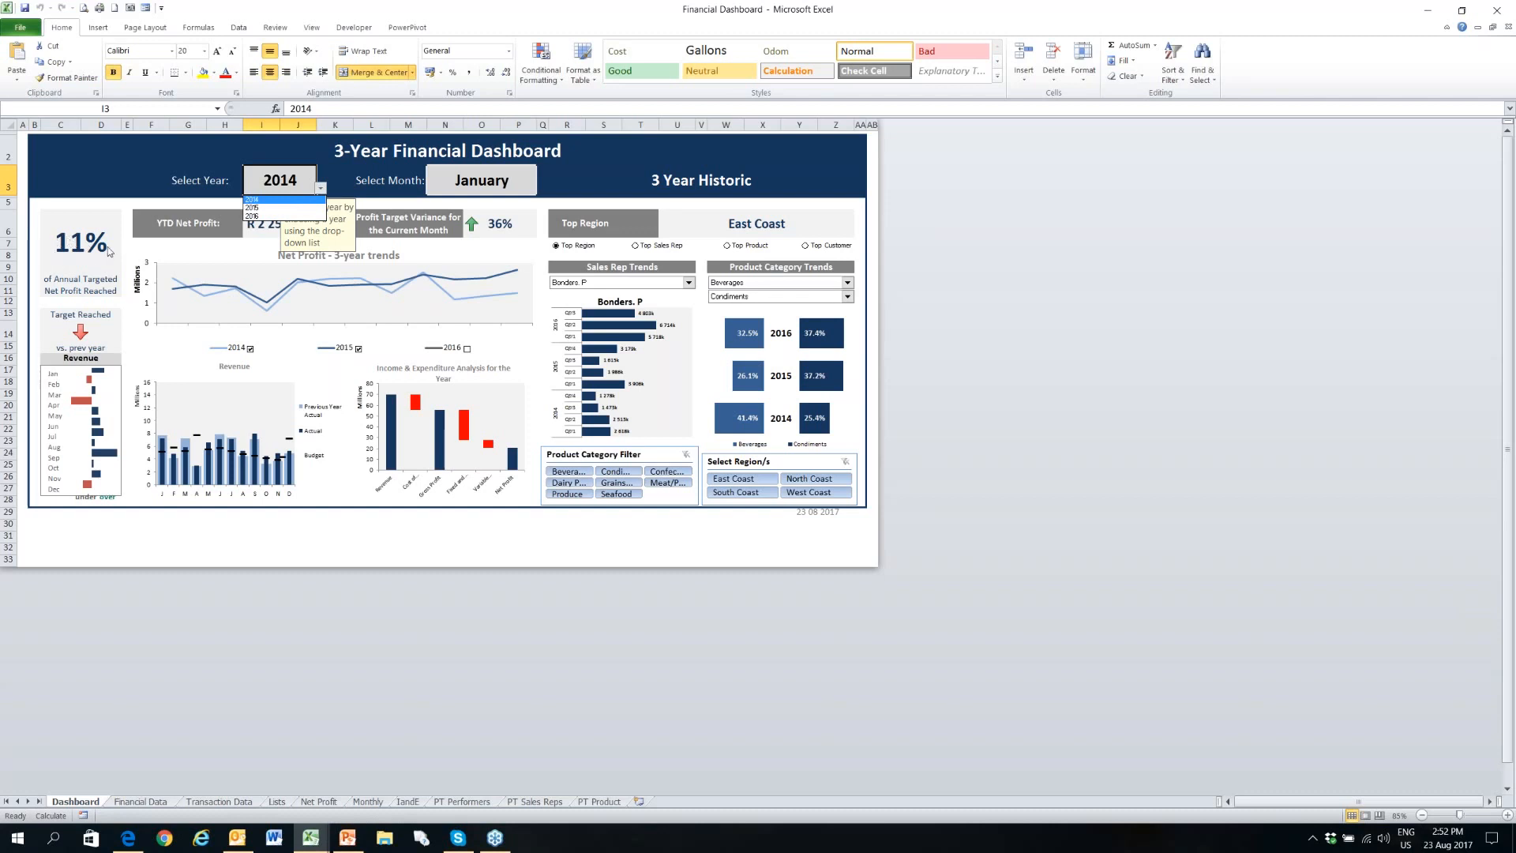
left_click(289, 208)
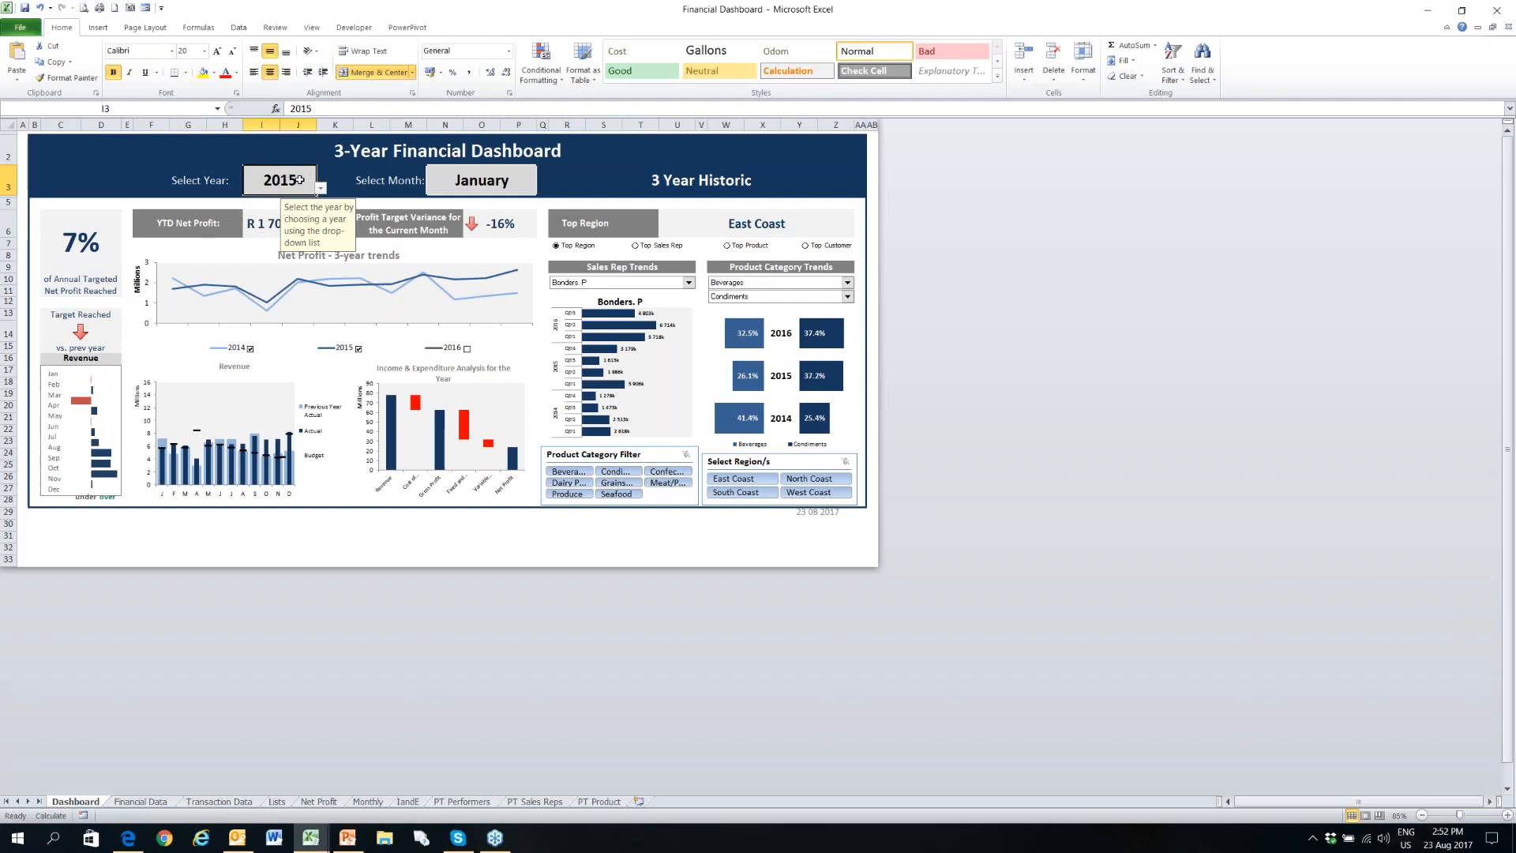
left_click(483, 181)
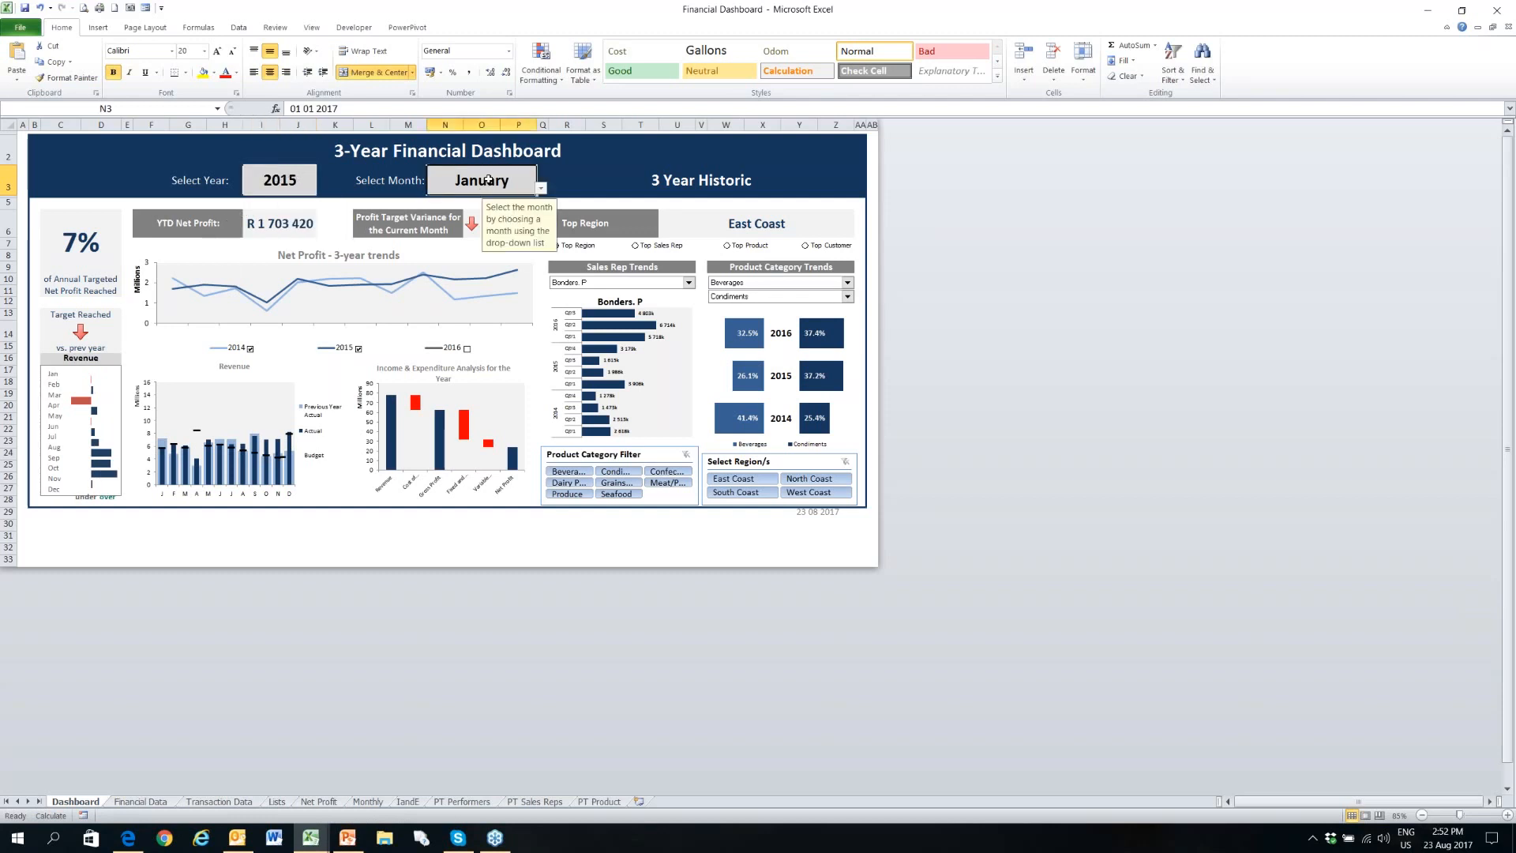
left_click(540, 189)
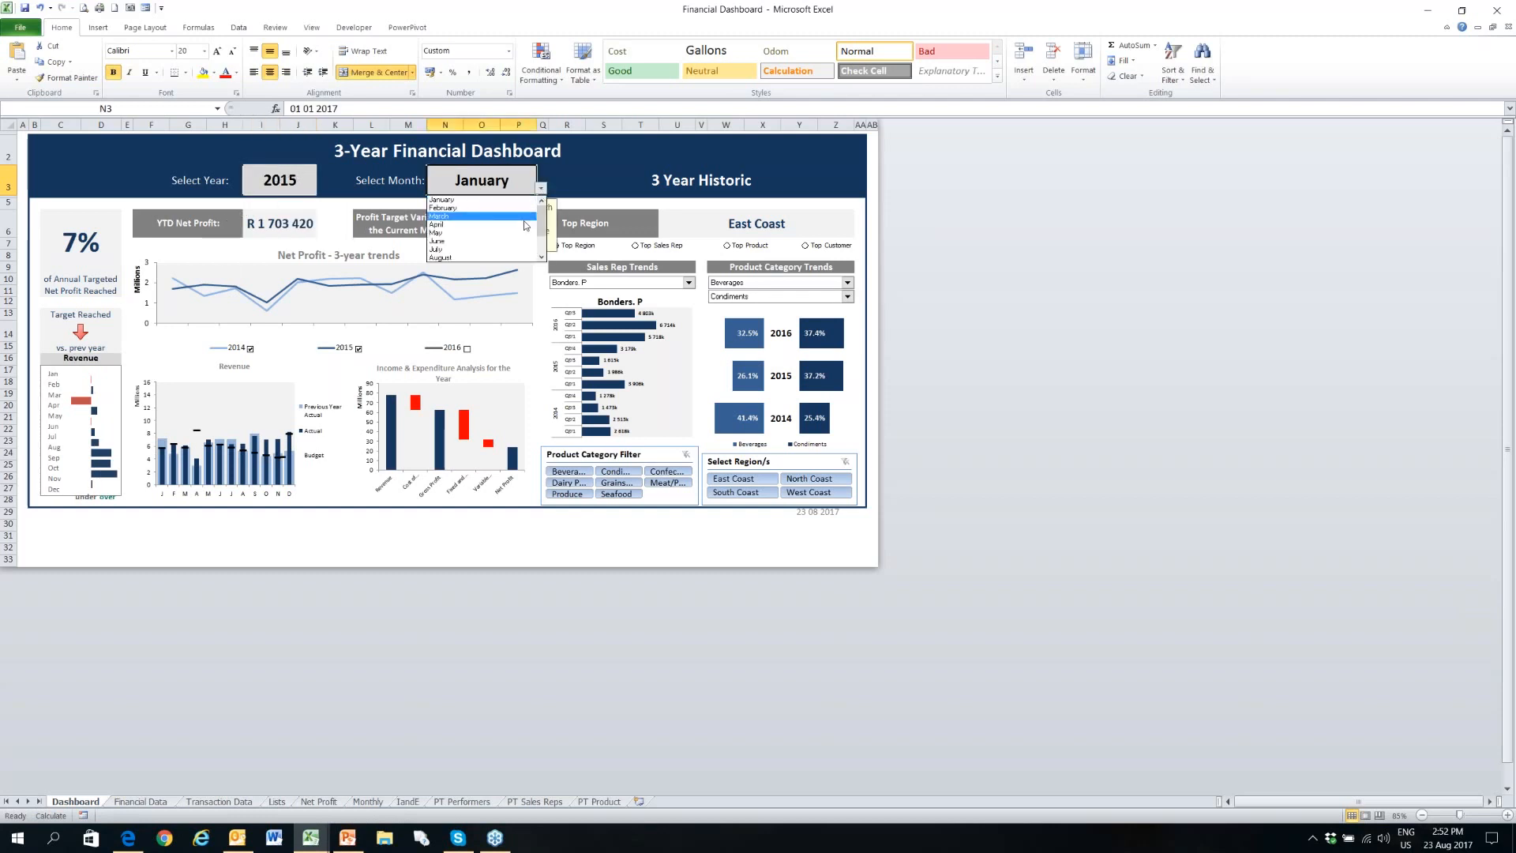
left_click(529, 227)
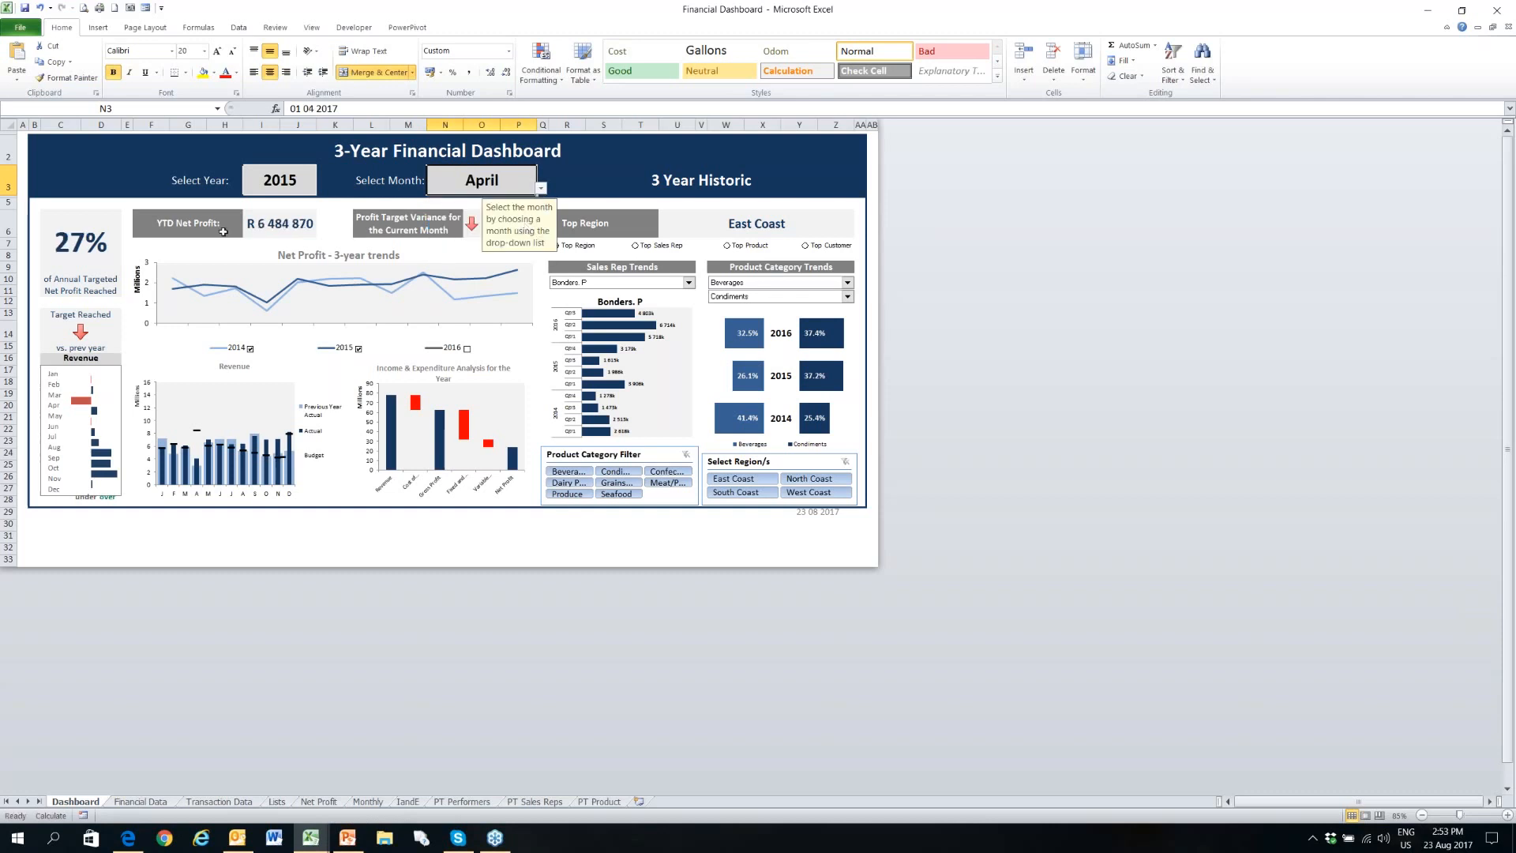
- Set the dashboard's reporting year to 2014 and its month to January, and move the selection to cell A1
left_click(304, 185)
left_click(320, 188)
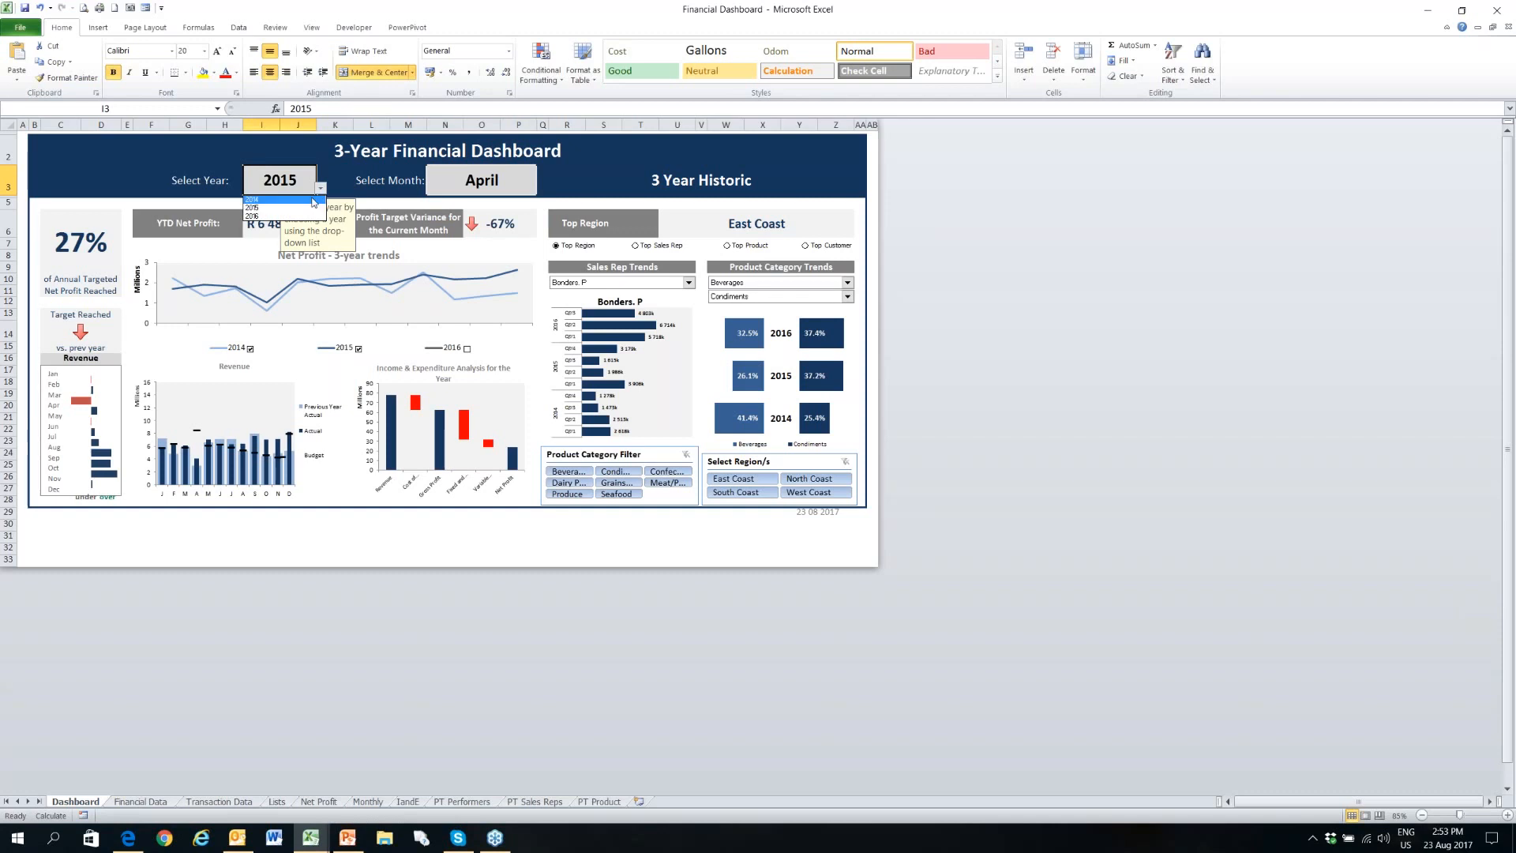
left_click(314, 201)
left_click(517, 182)
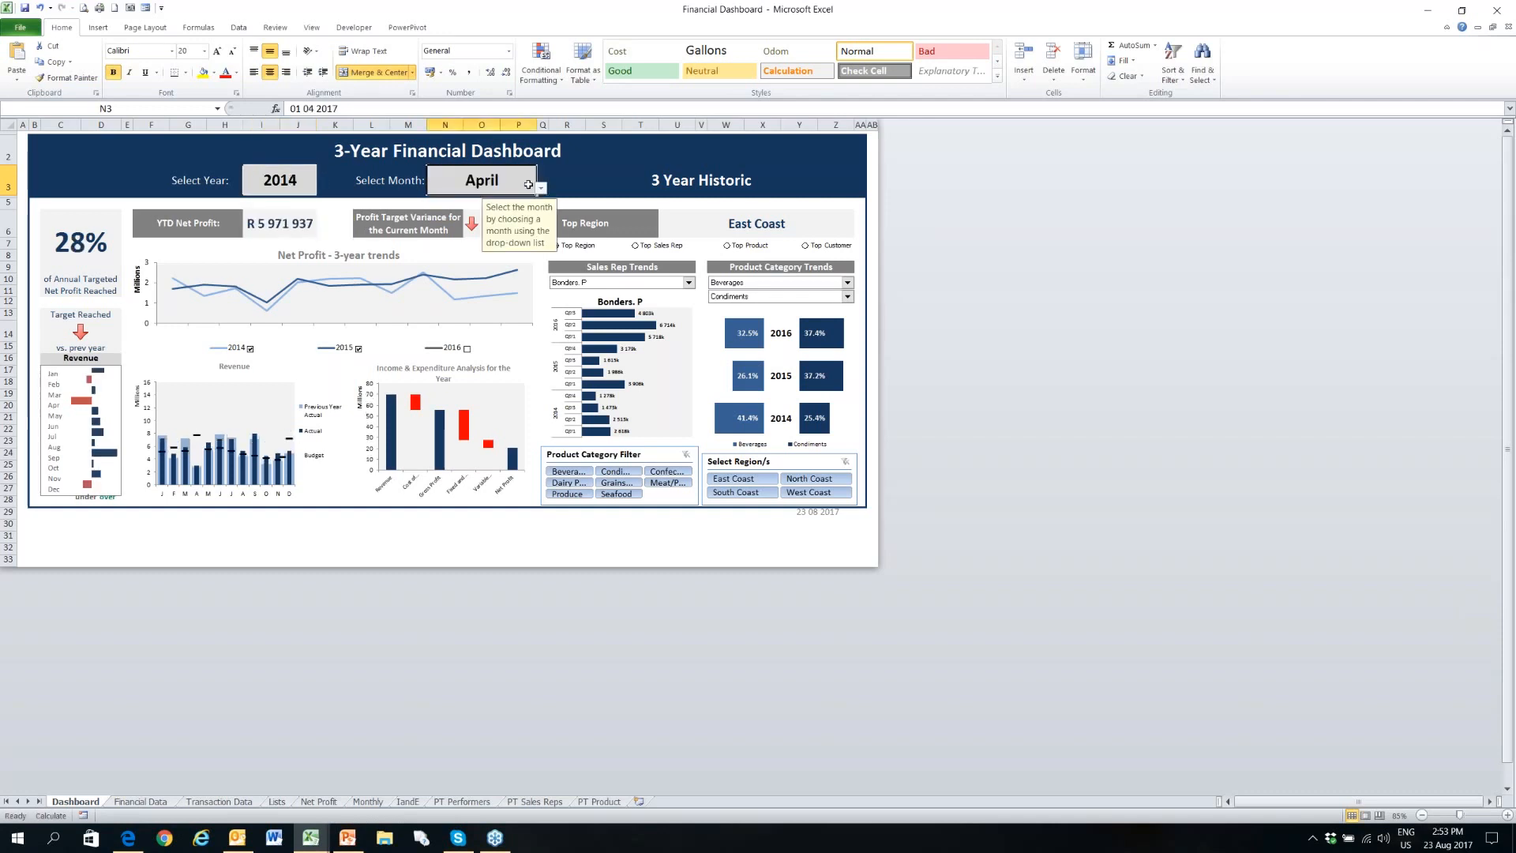
left_click(540, 188)
scroll(521, 209, "up", 3)
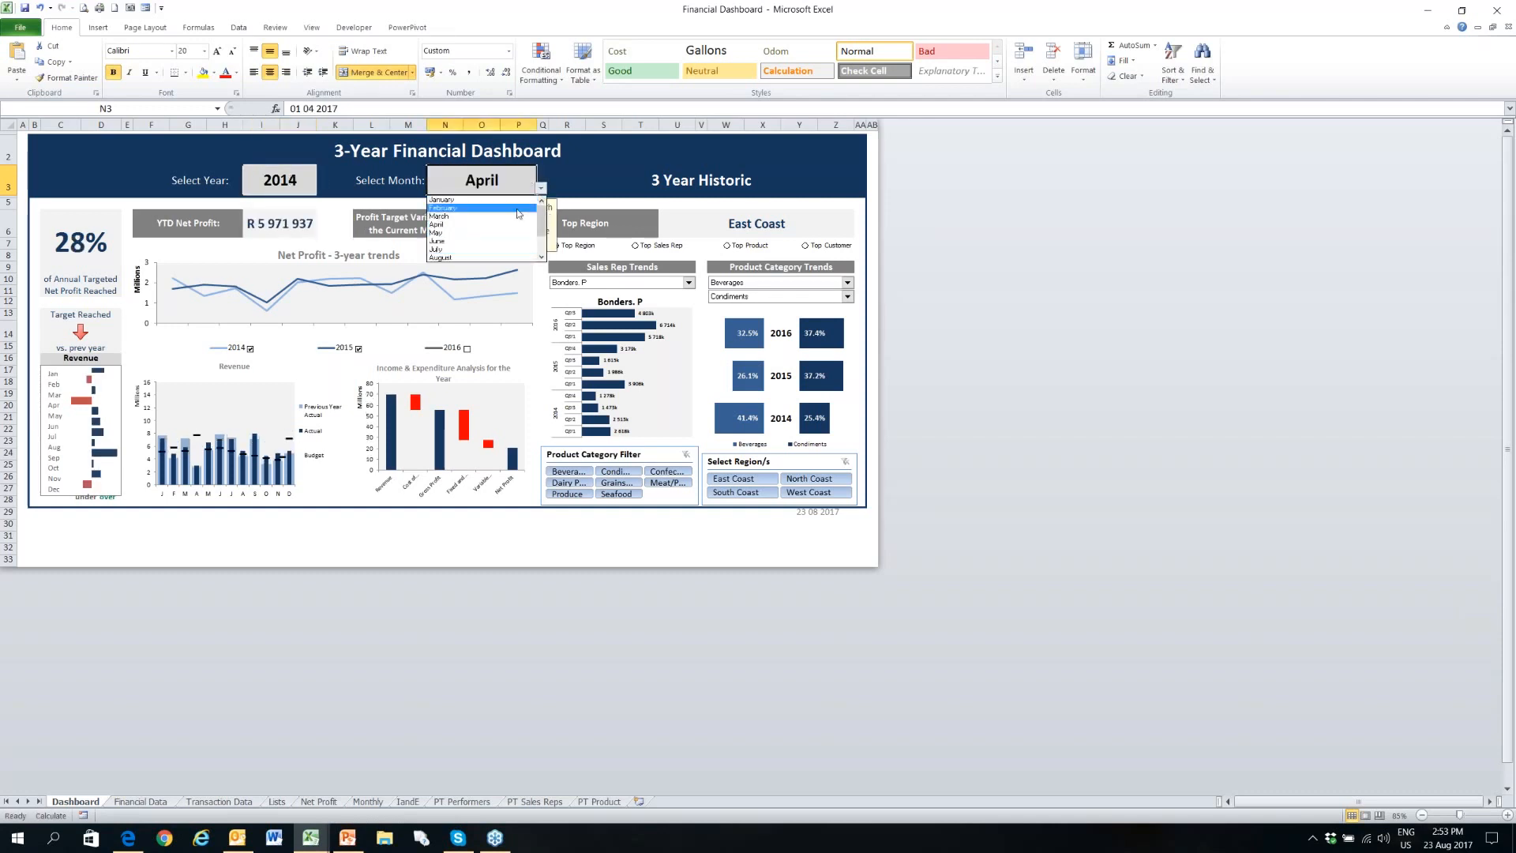
left_click(510, 201)
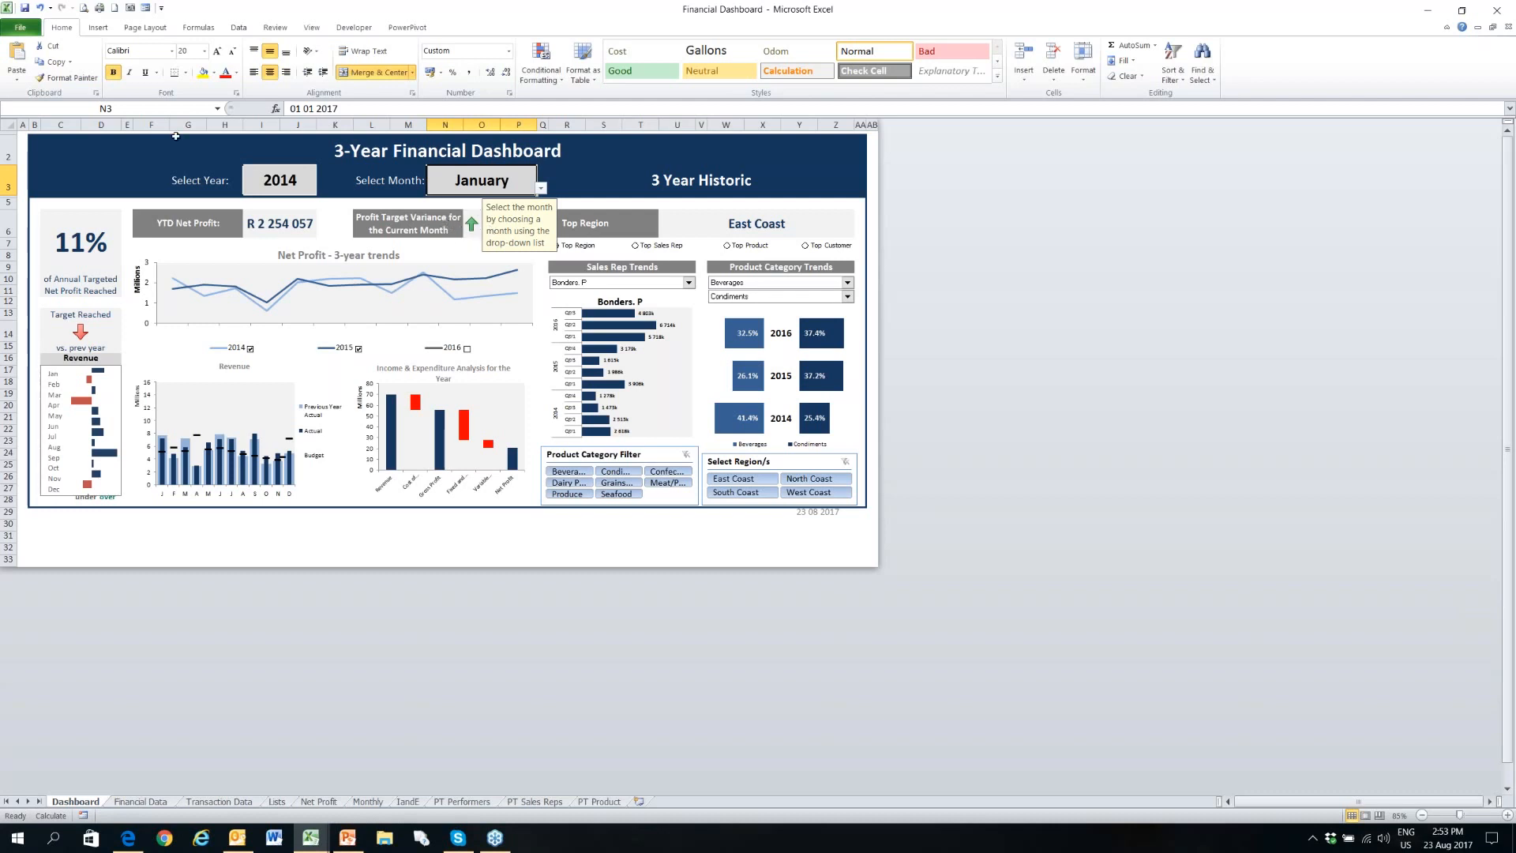
left_click(22, 133)
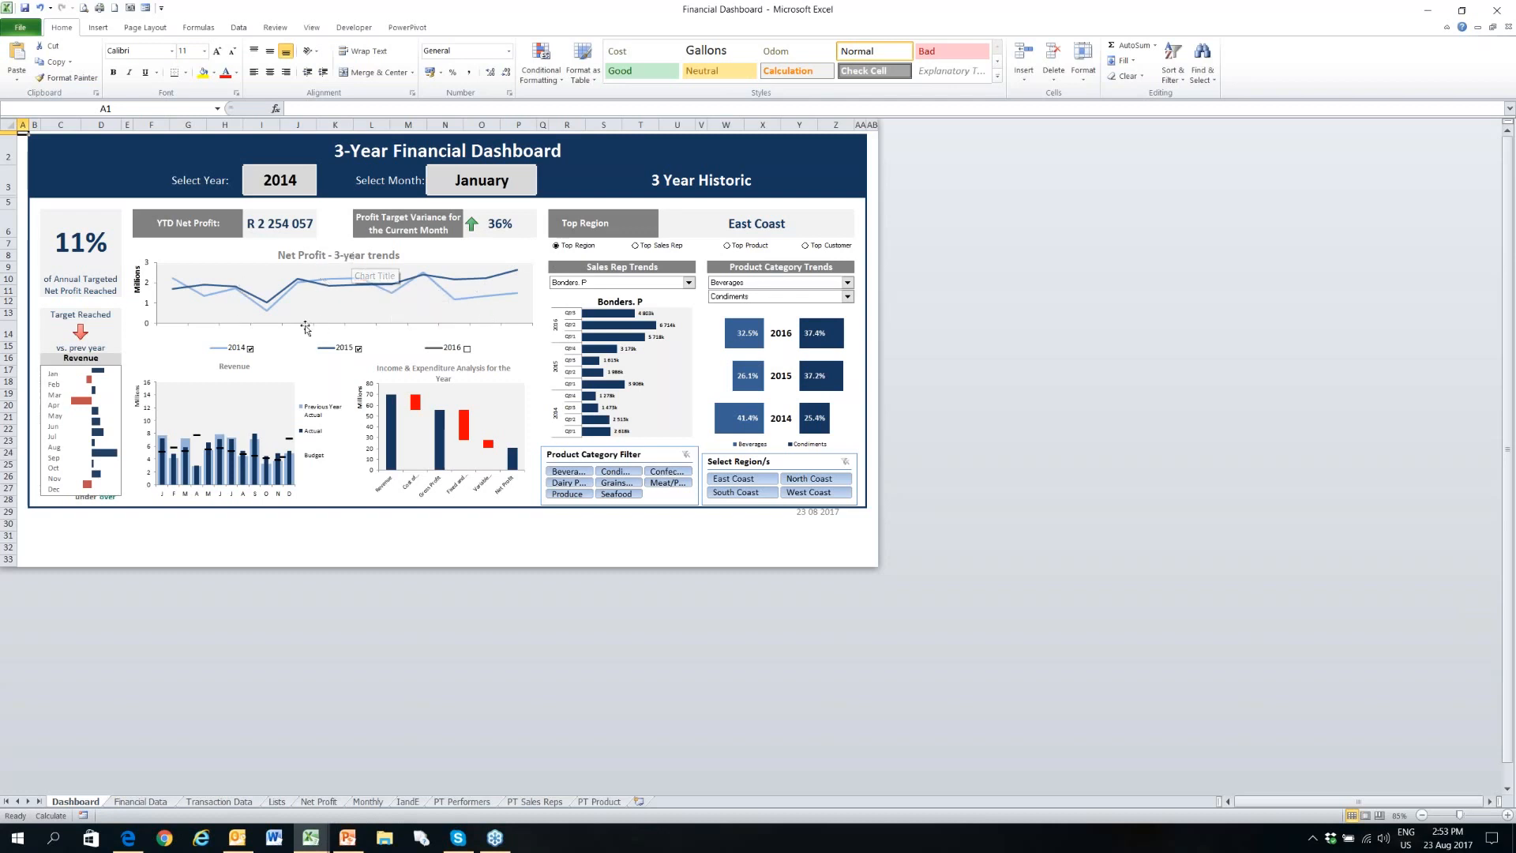
- Show only the 2014 series in the Net Profit 3-year trends chart
left_click(250, 351)
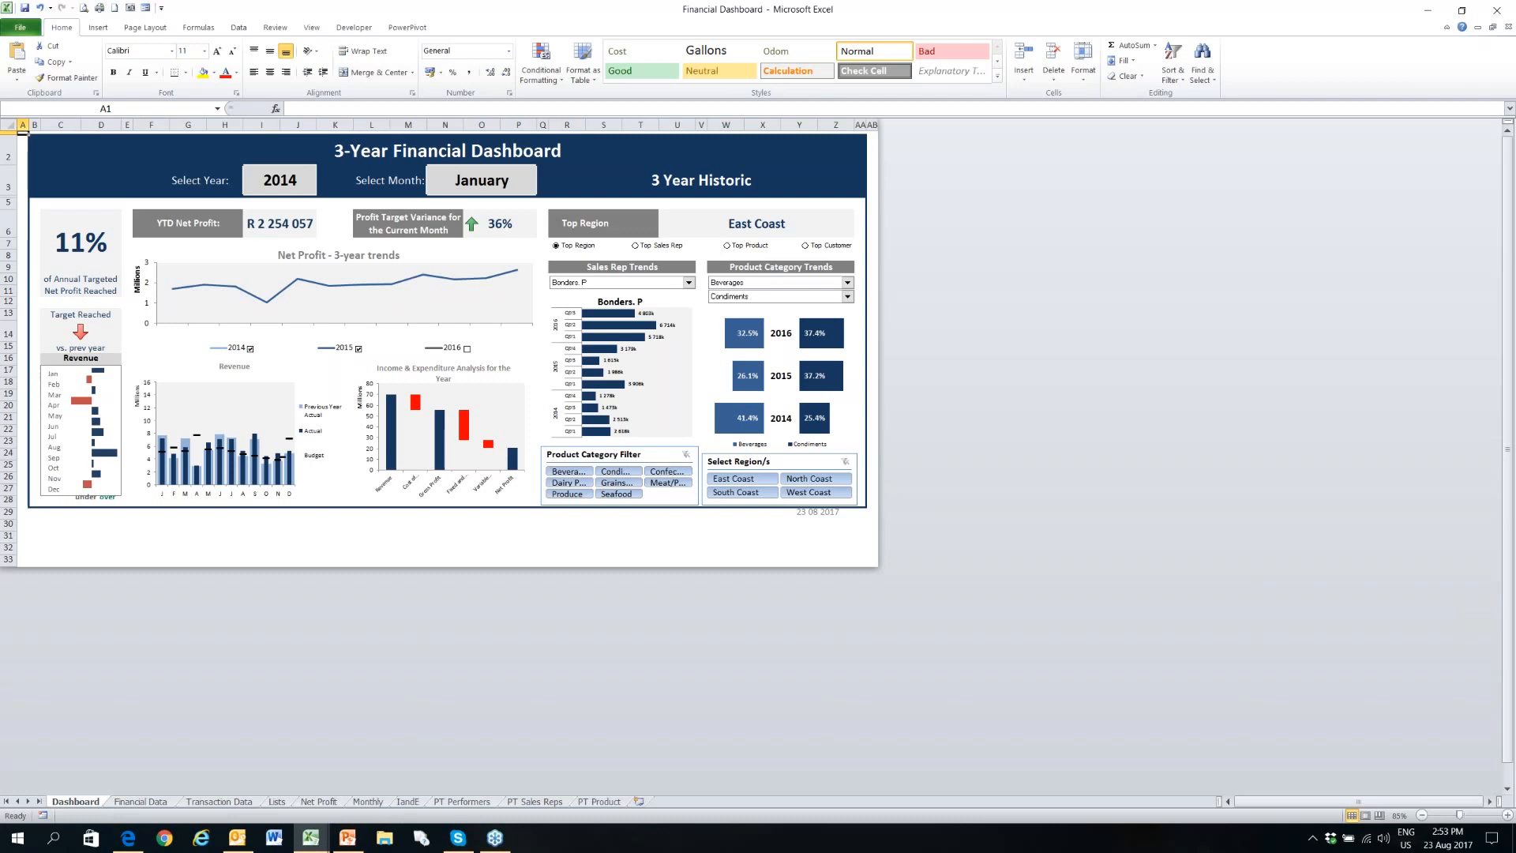
left_click(466, 349)
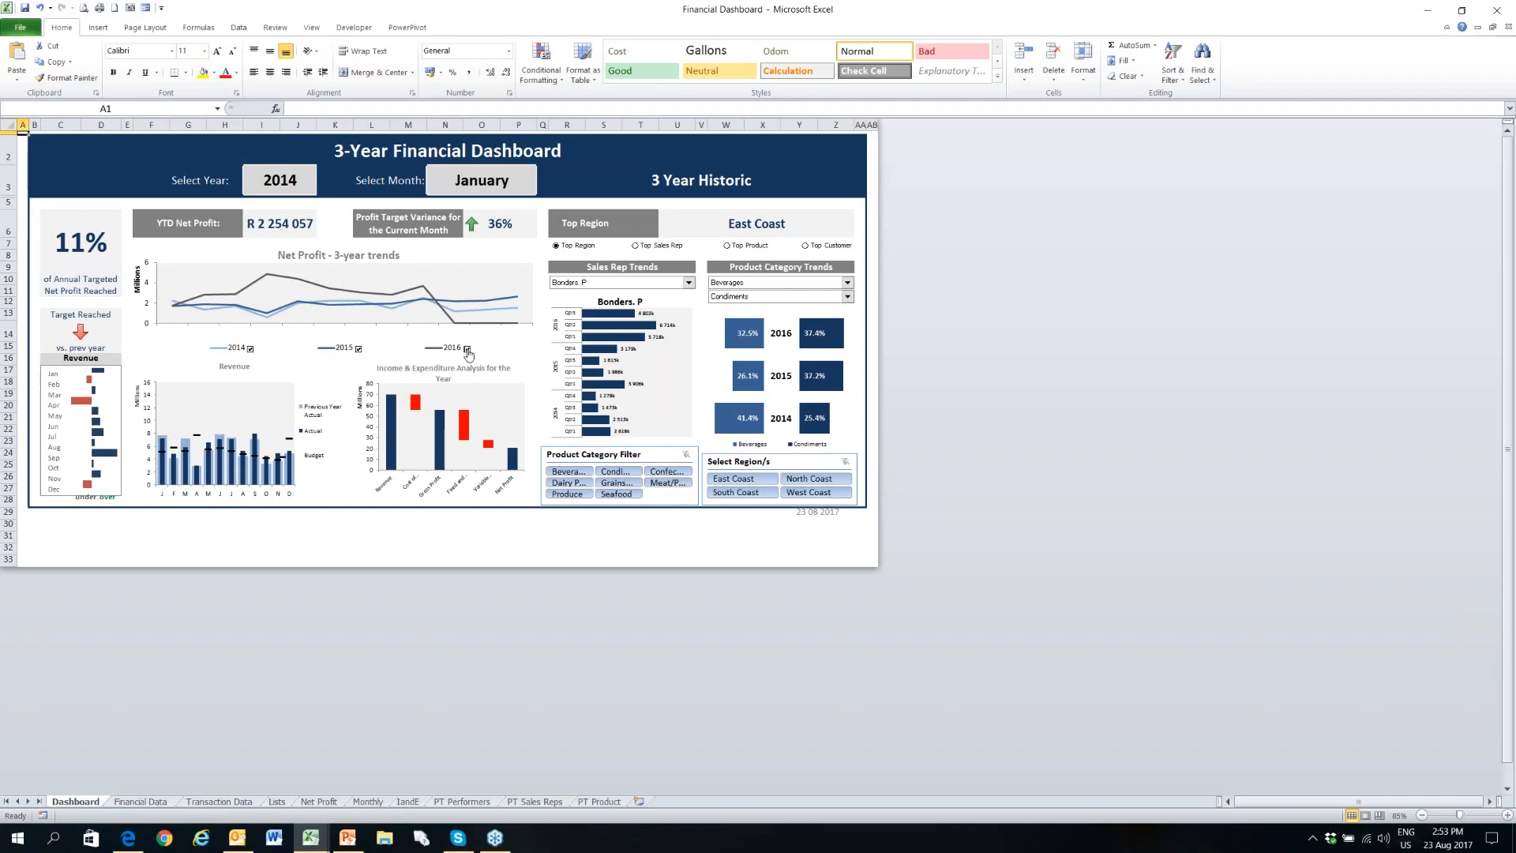
left_click(358, 349)
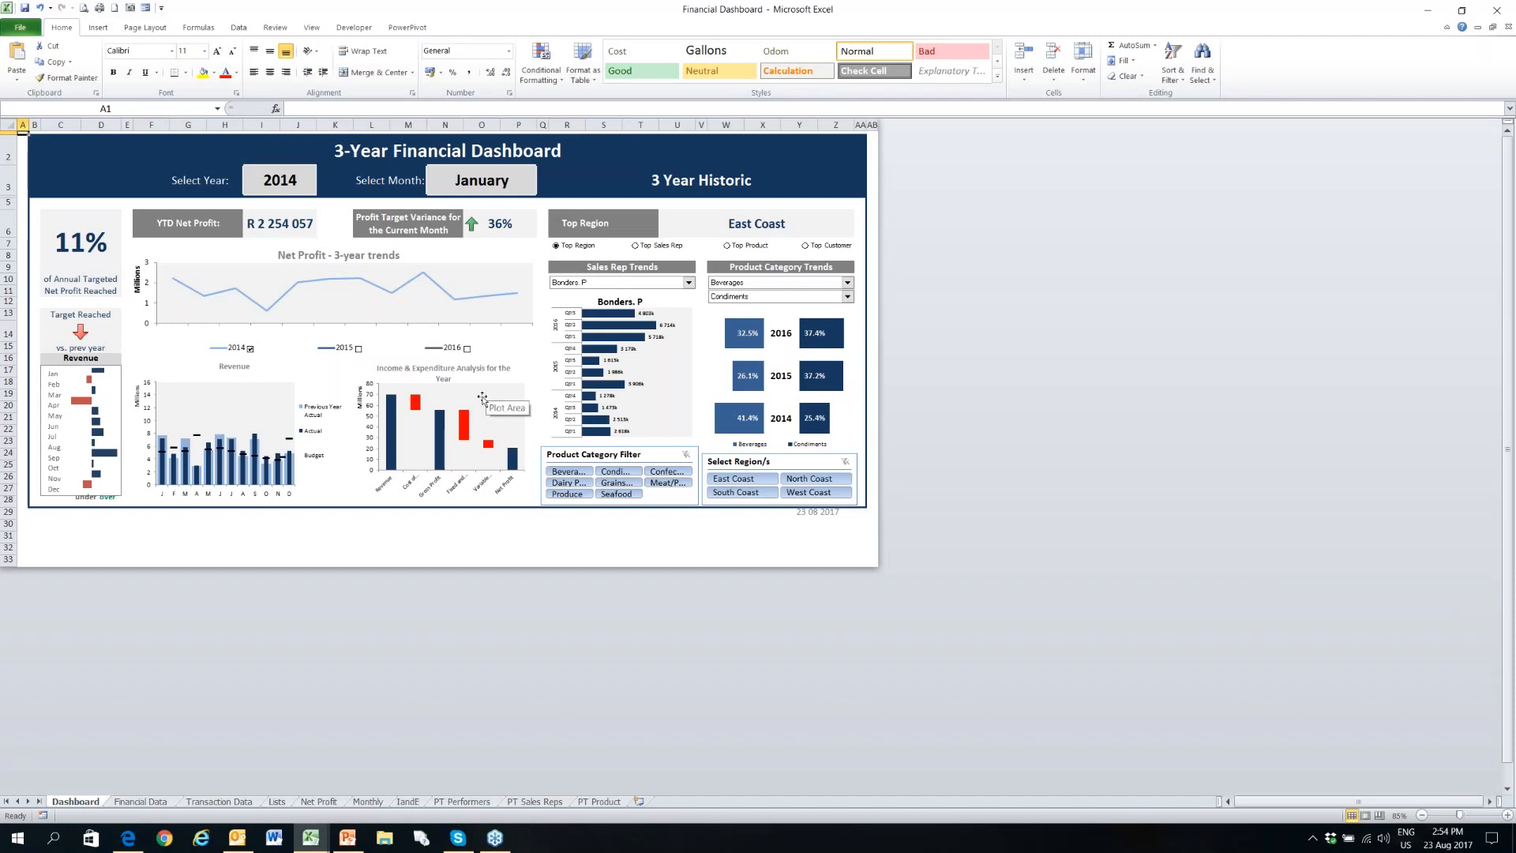
- Show the fourth-listed representative in the Sales Rep Trends chart and switch back to the second-listed one
left_click(688, 282)
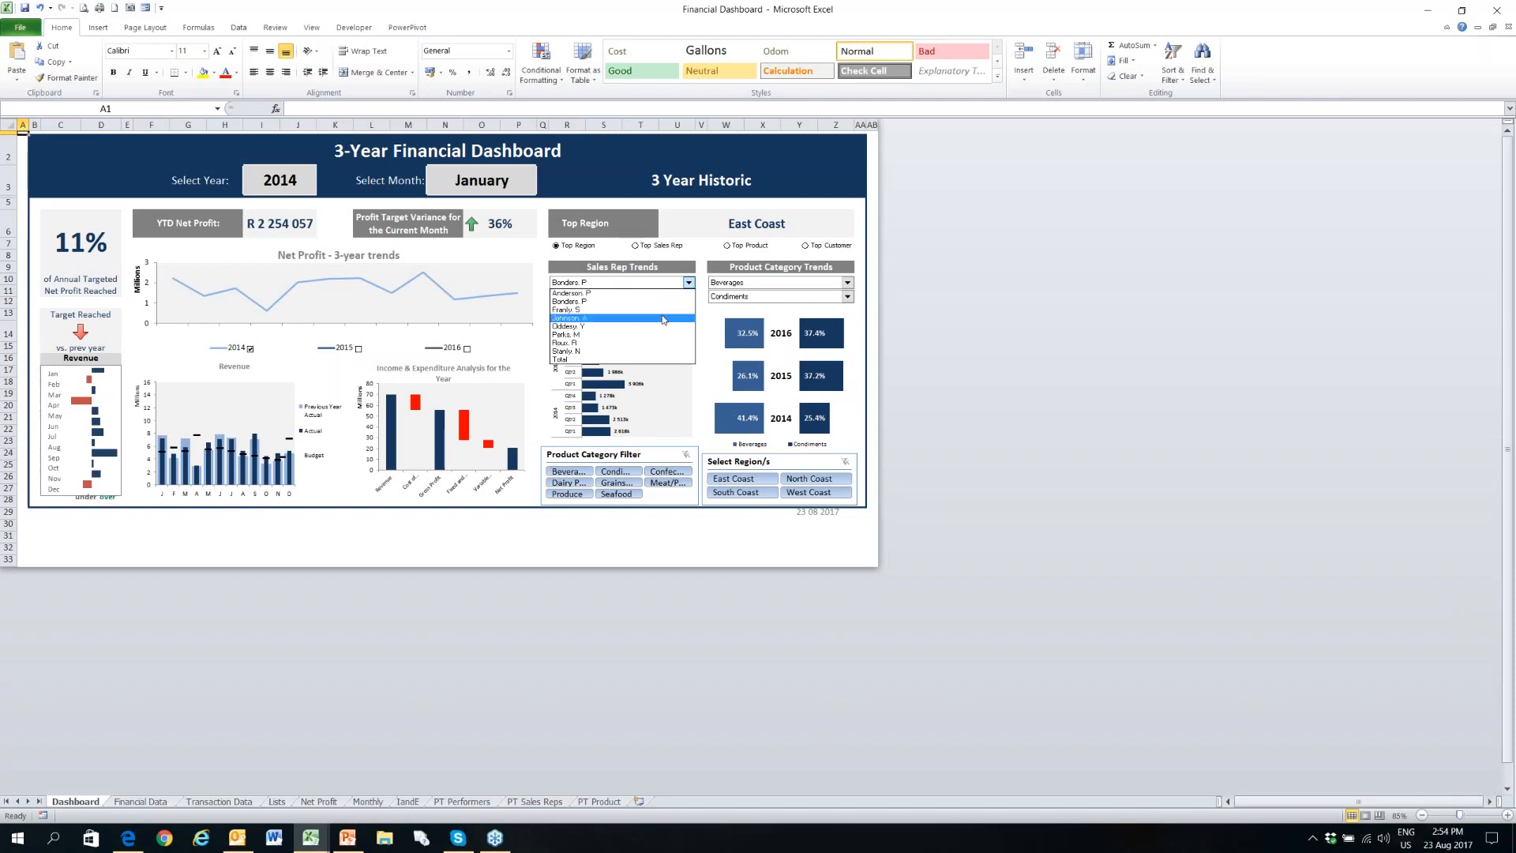
left_click(664, 318)
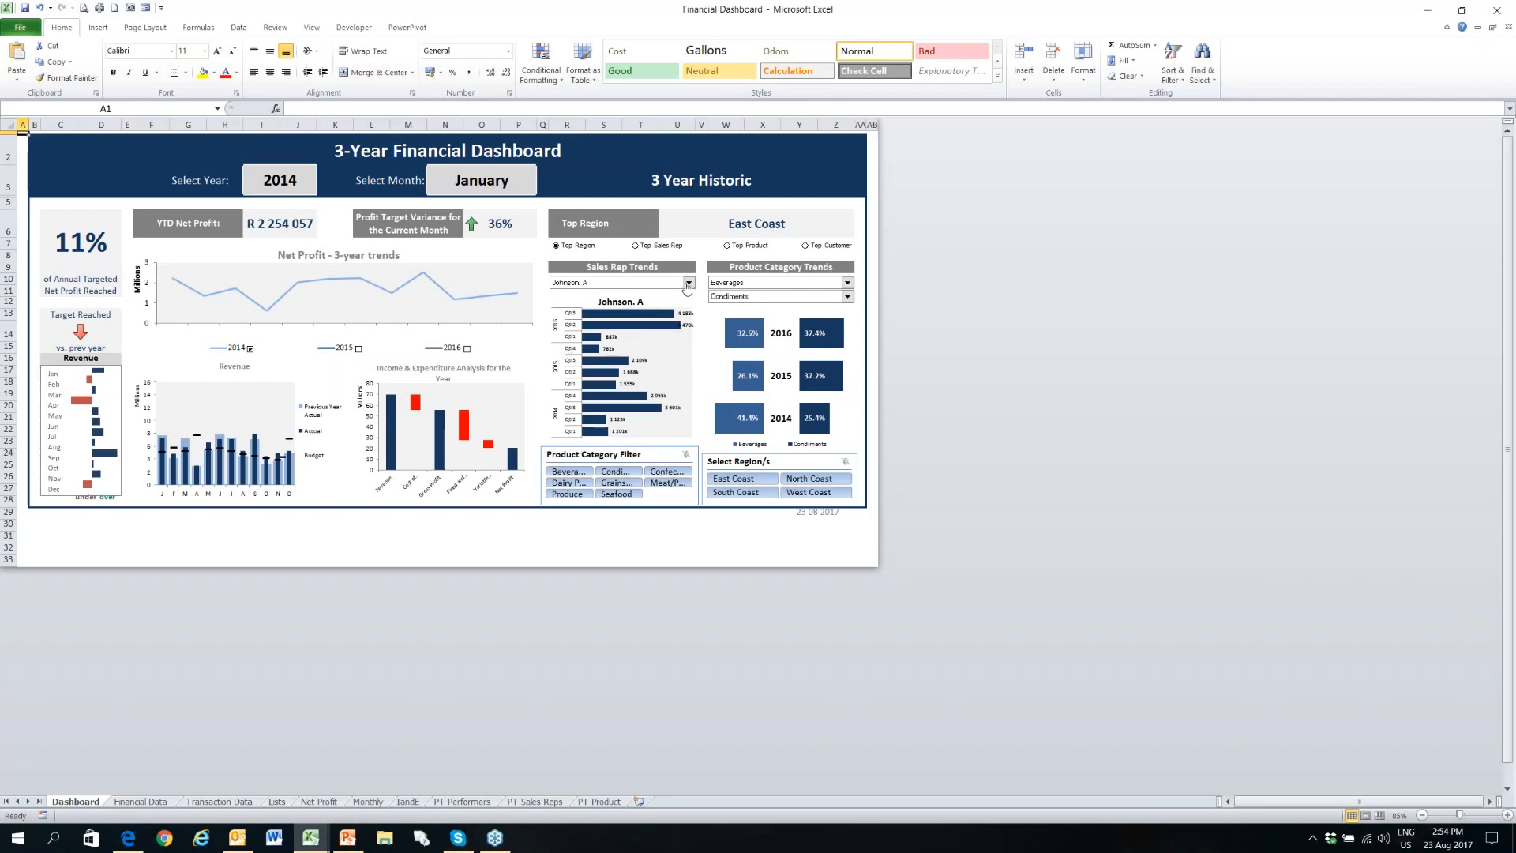
left_click(688, 283)
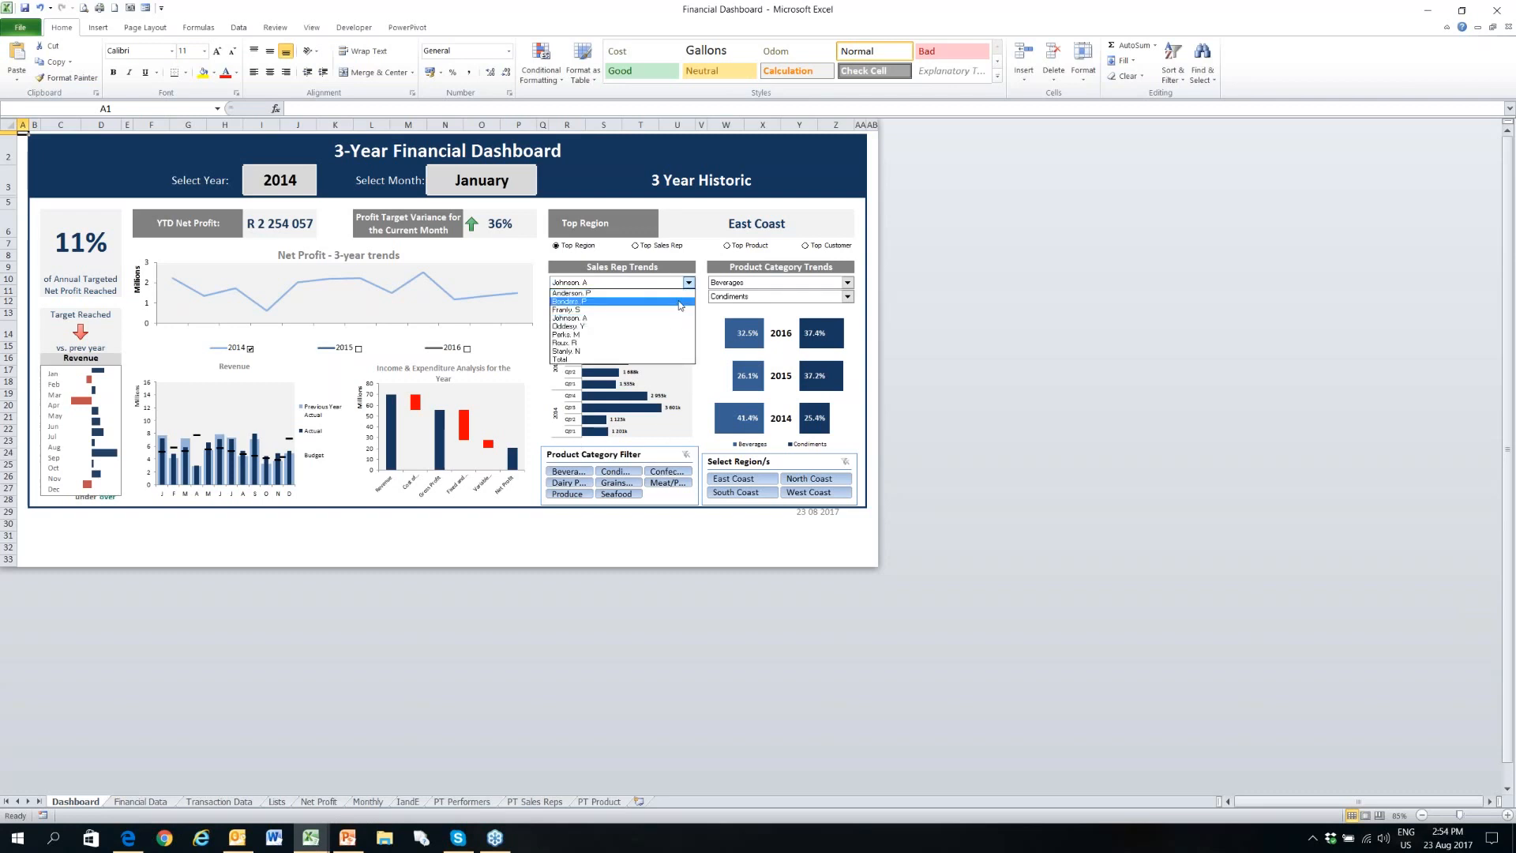
left_click(600, 296)
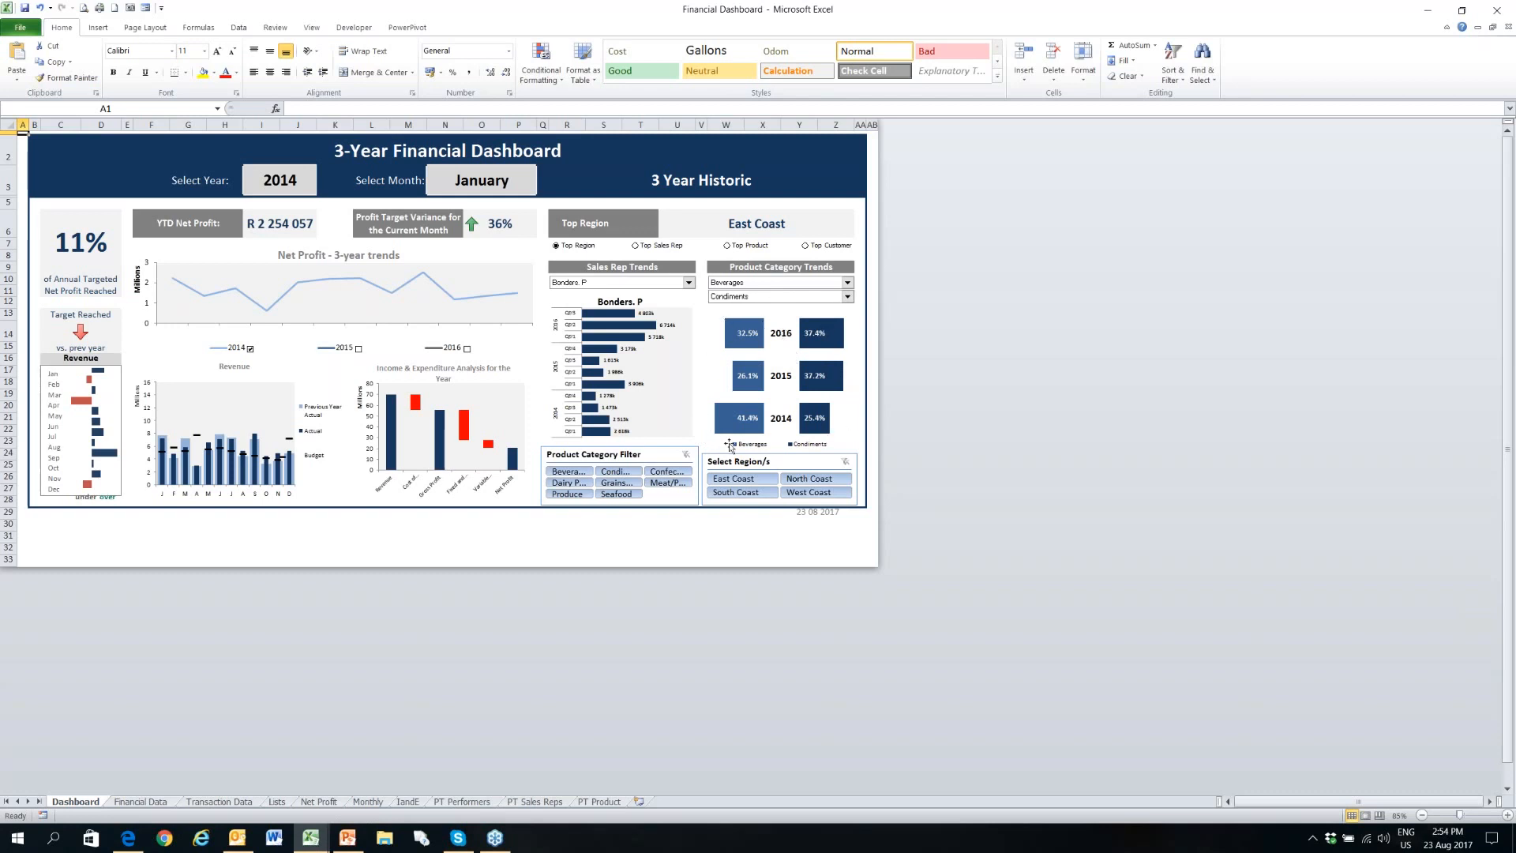
- Compare Confections with Seafood in the Product Category Trends chart
left_click(847, 282)
left_click(823, 310)
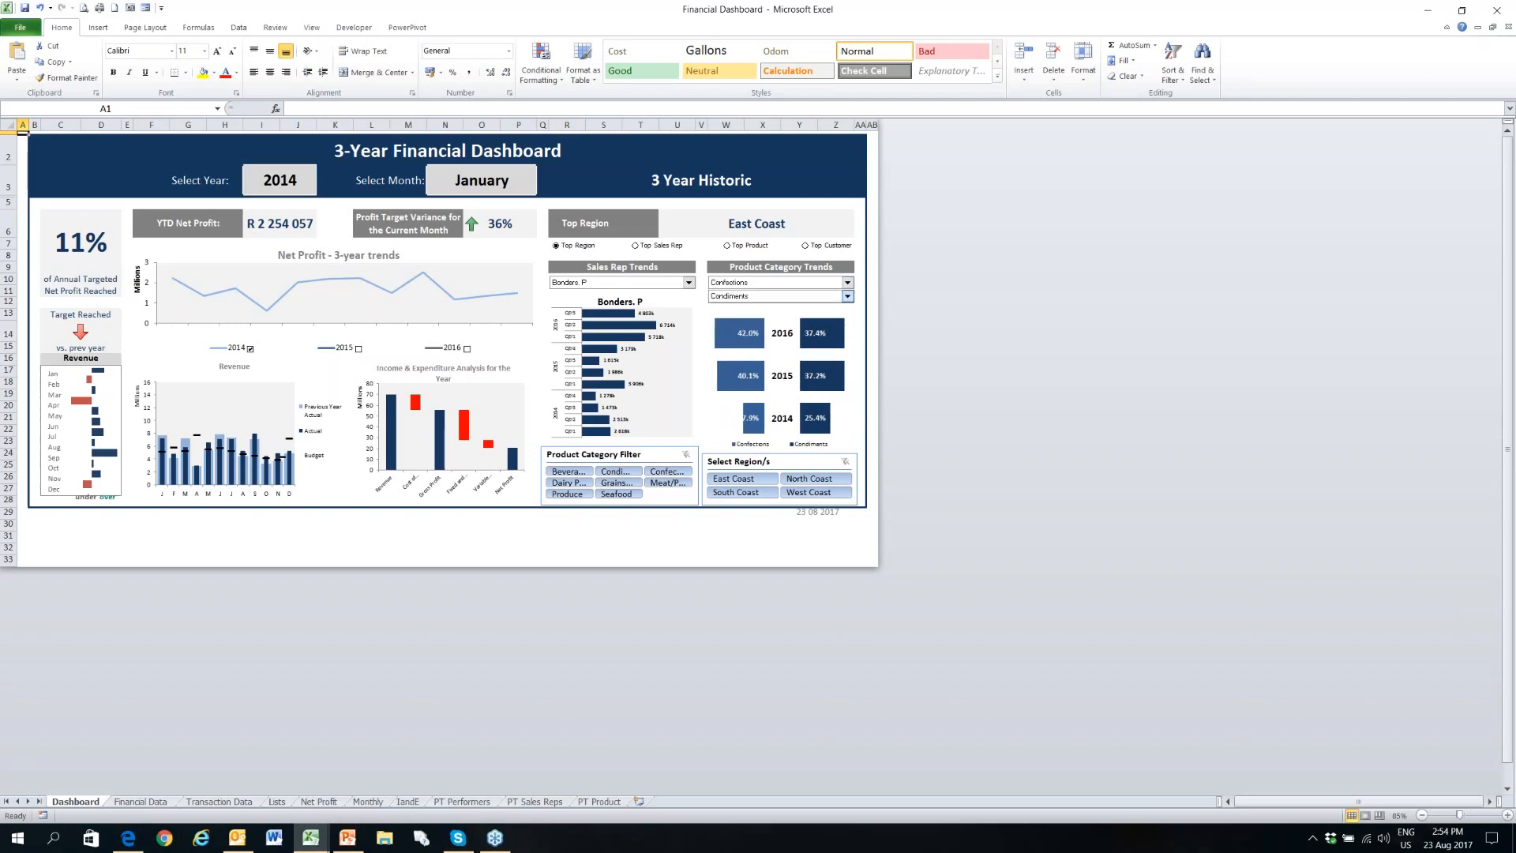
left_click(847, 296)
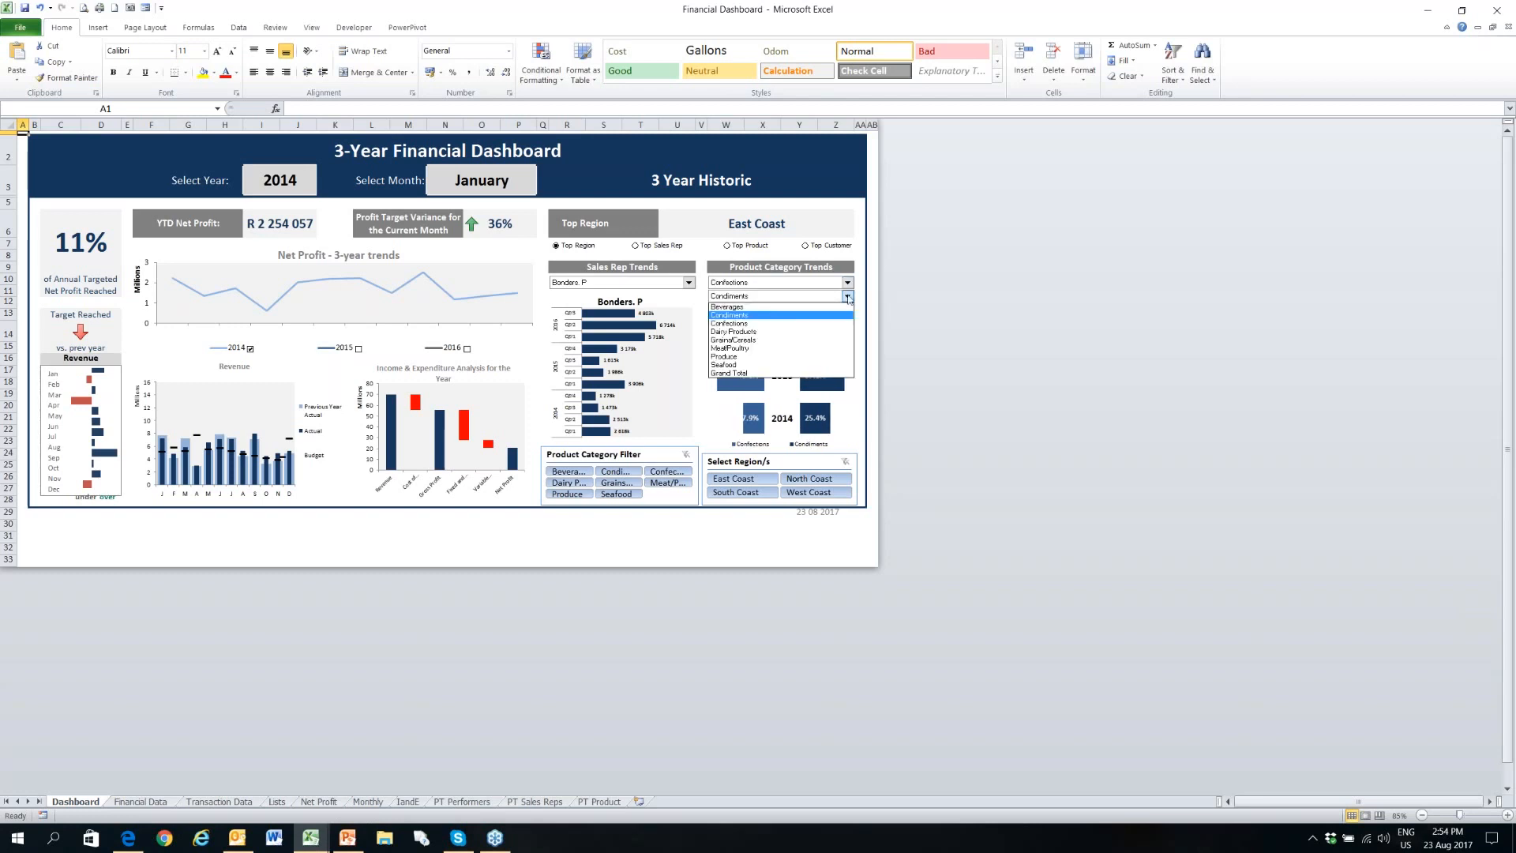
left_click(828, 365)
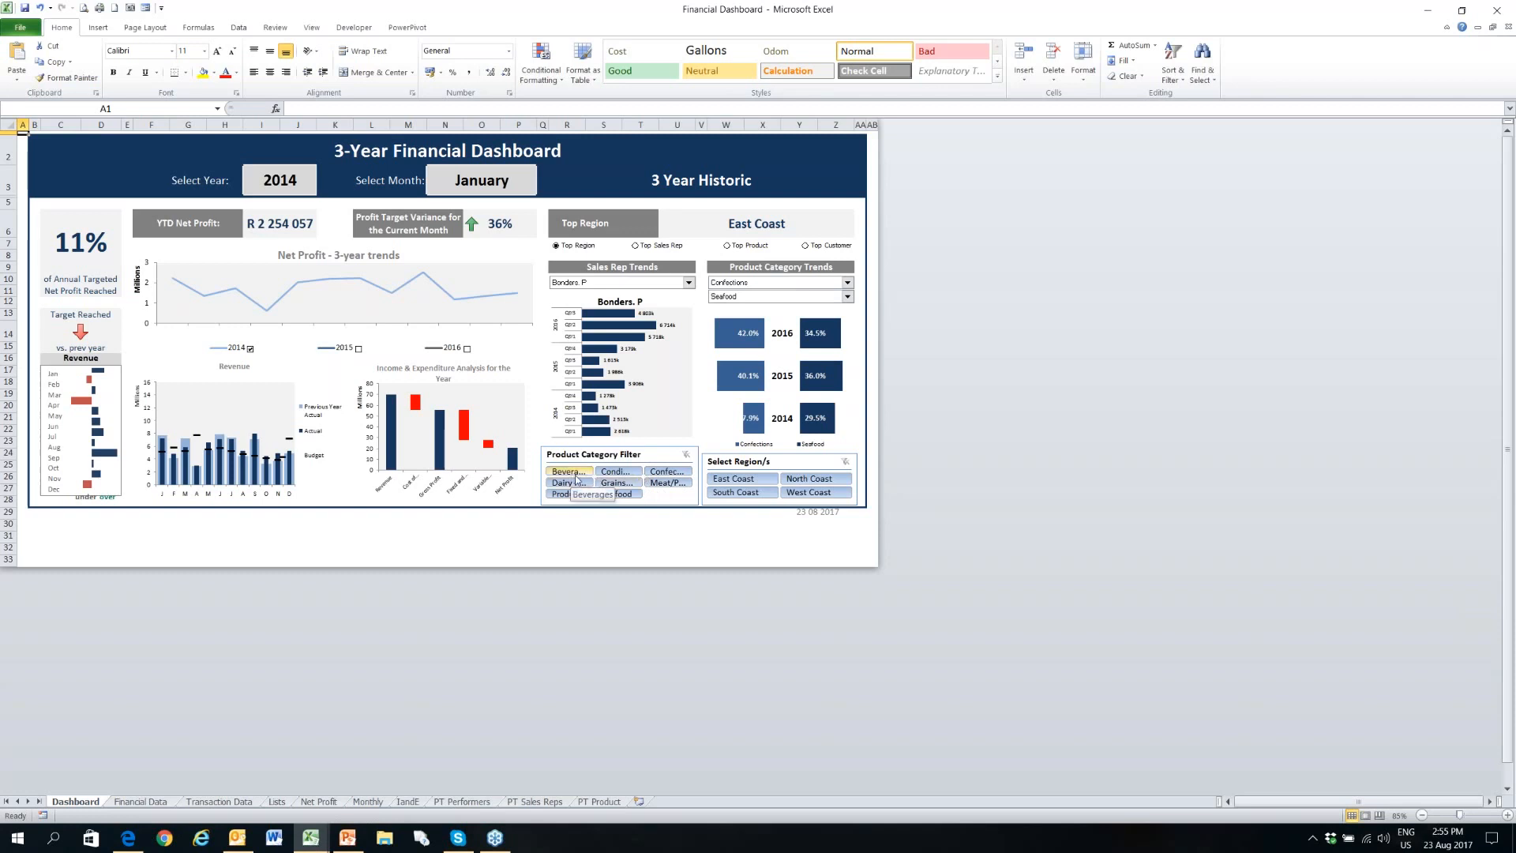
- Filter the sales rep chart by Condiments, Seafood and Beverages in turn, and clear the product category filter
left_click(617, 472)
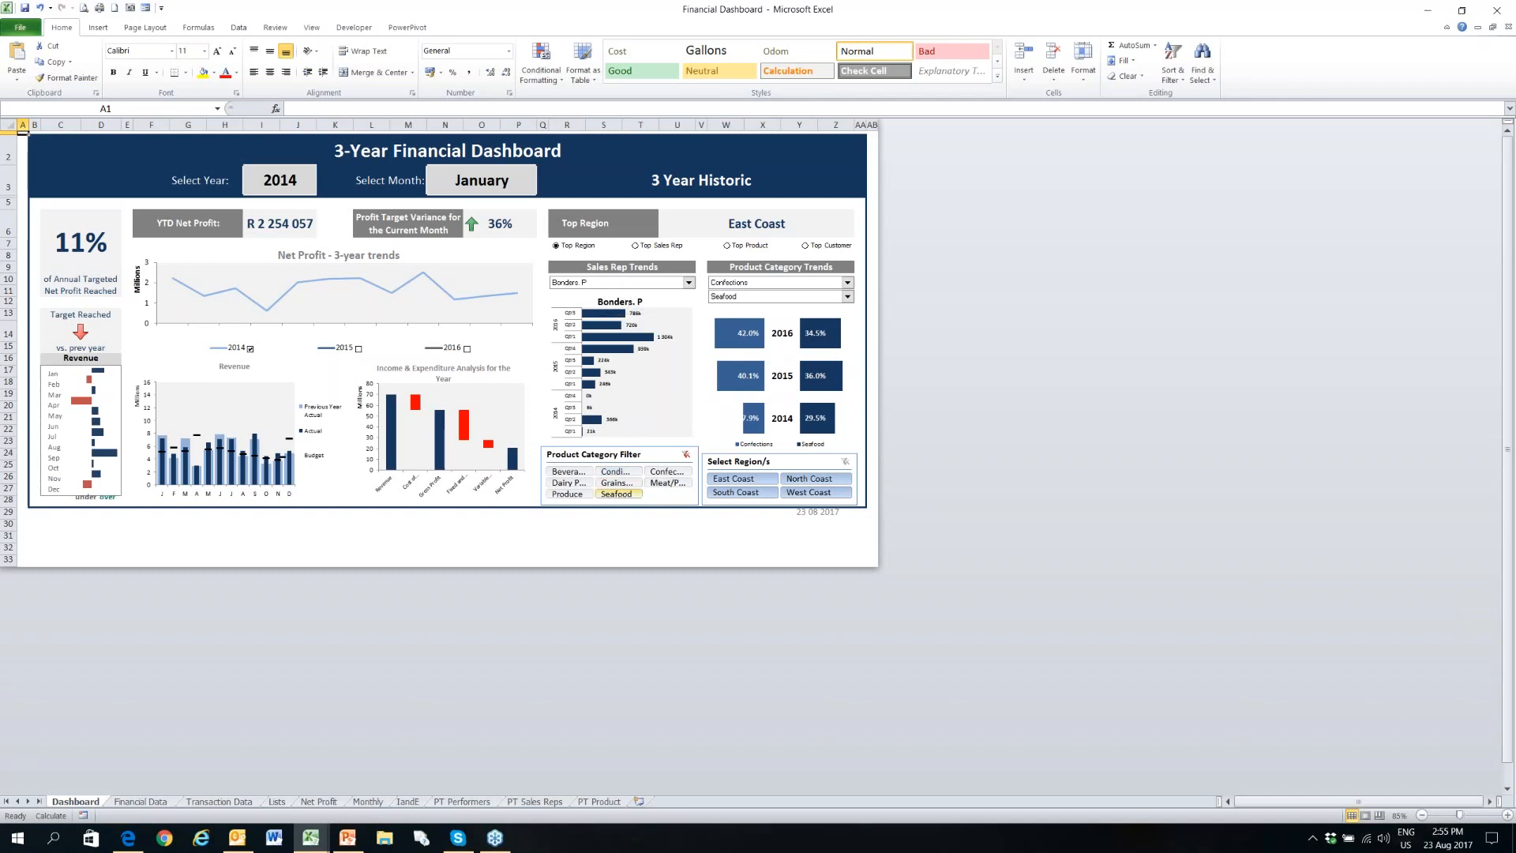
left_click(616, 494)
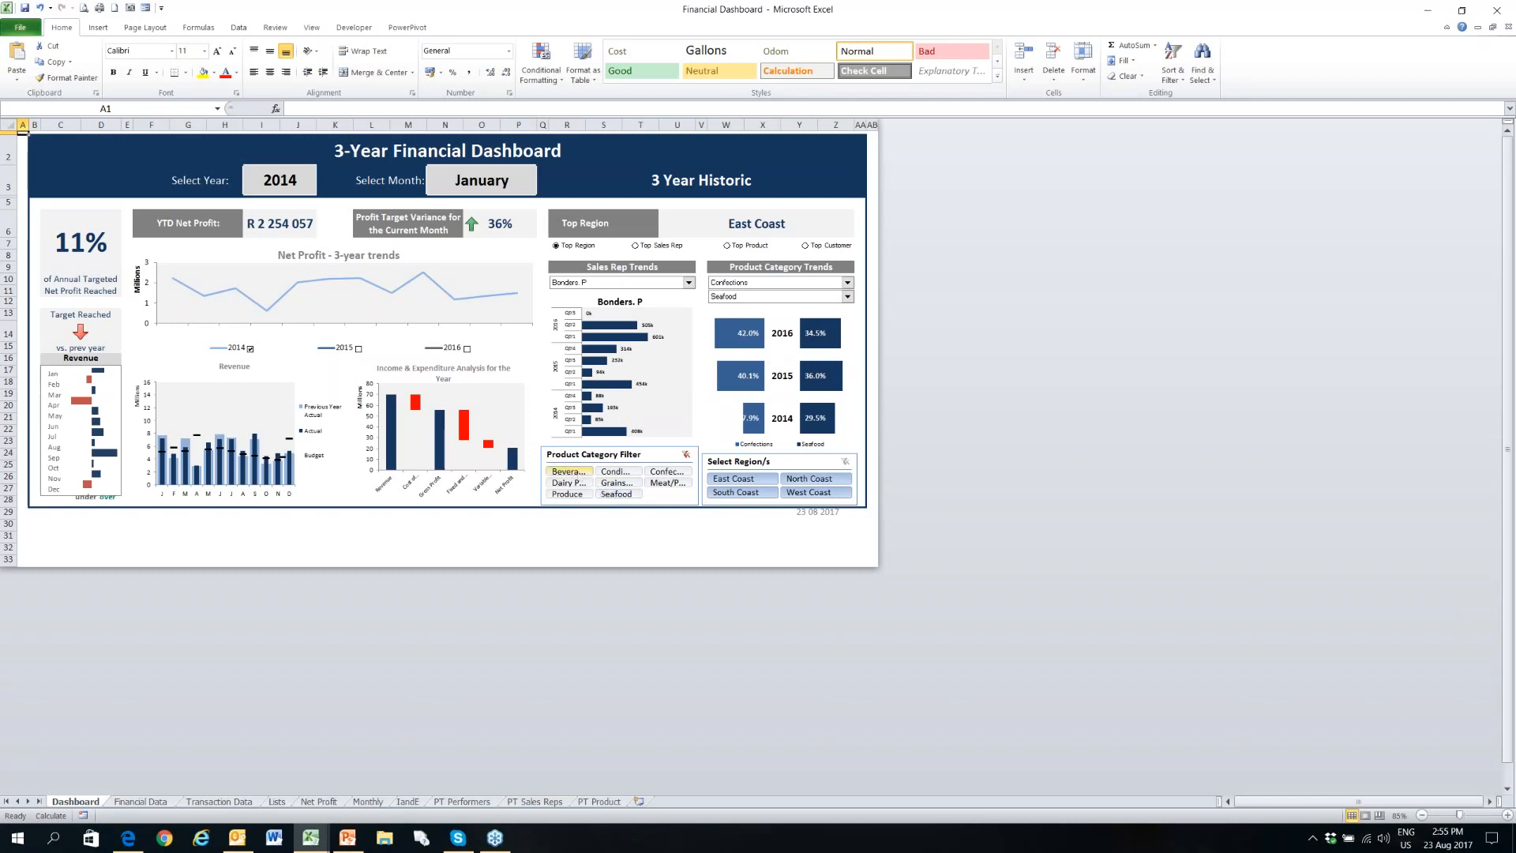
left_click(567, 471)
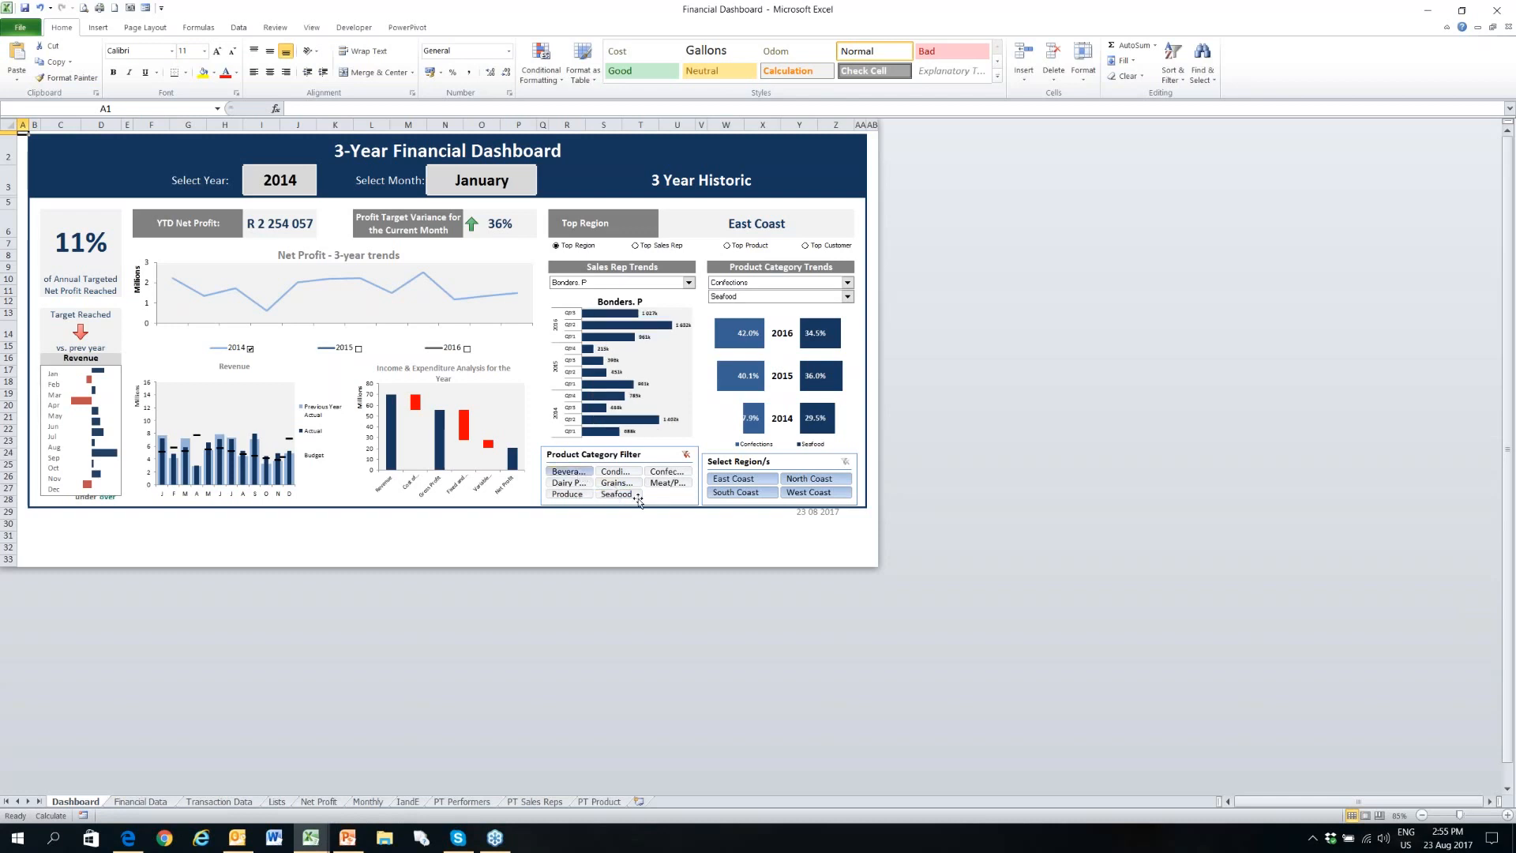
left_click(684, 457)
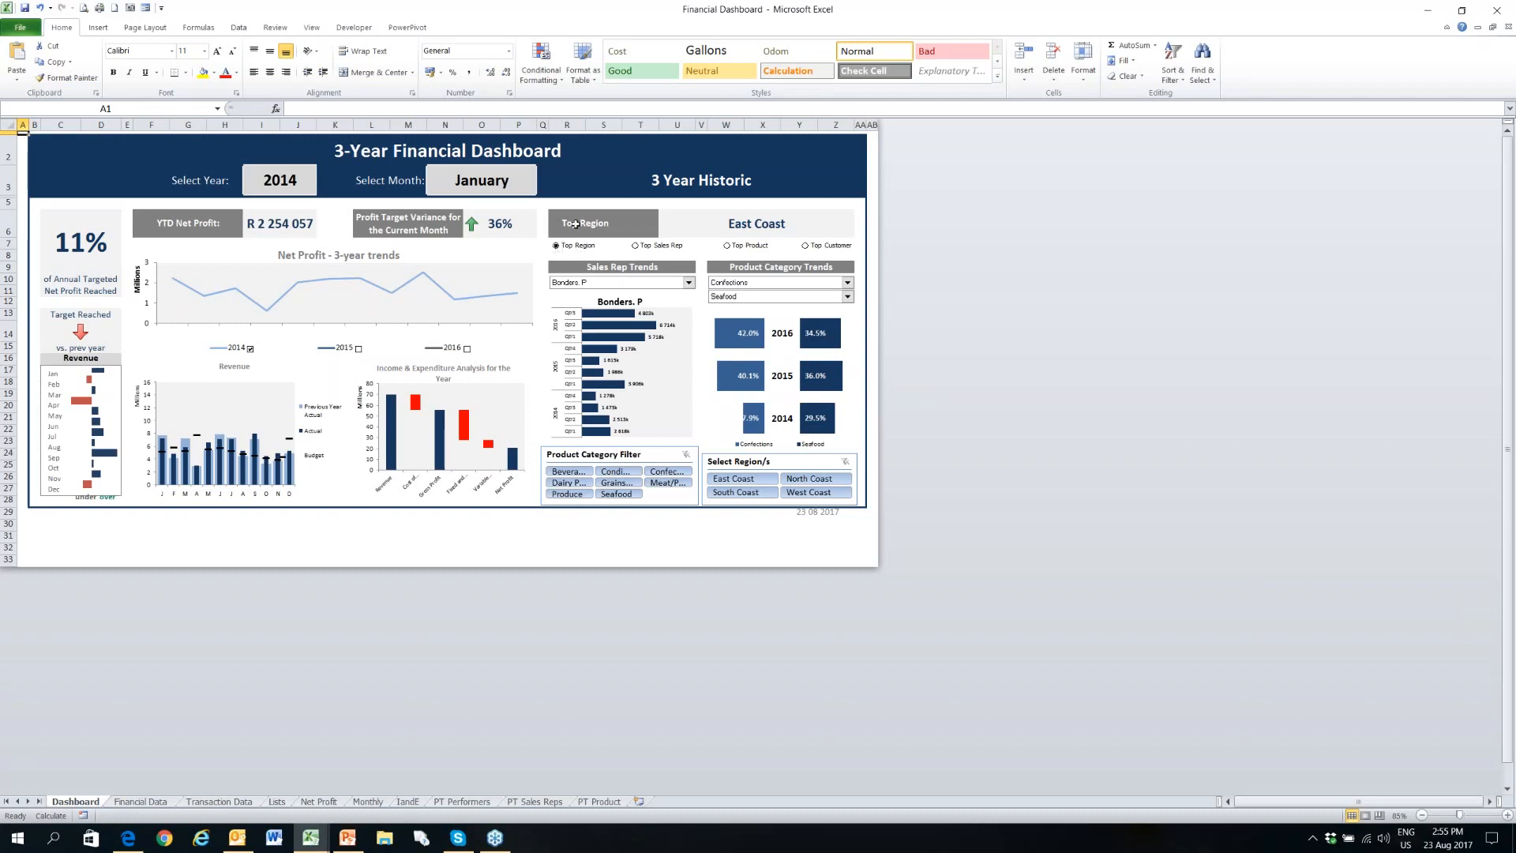
- Switch the top performer display through Top Sales Rep and Top Product to Top Customer
left_click(634, 247)
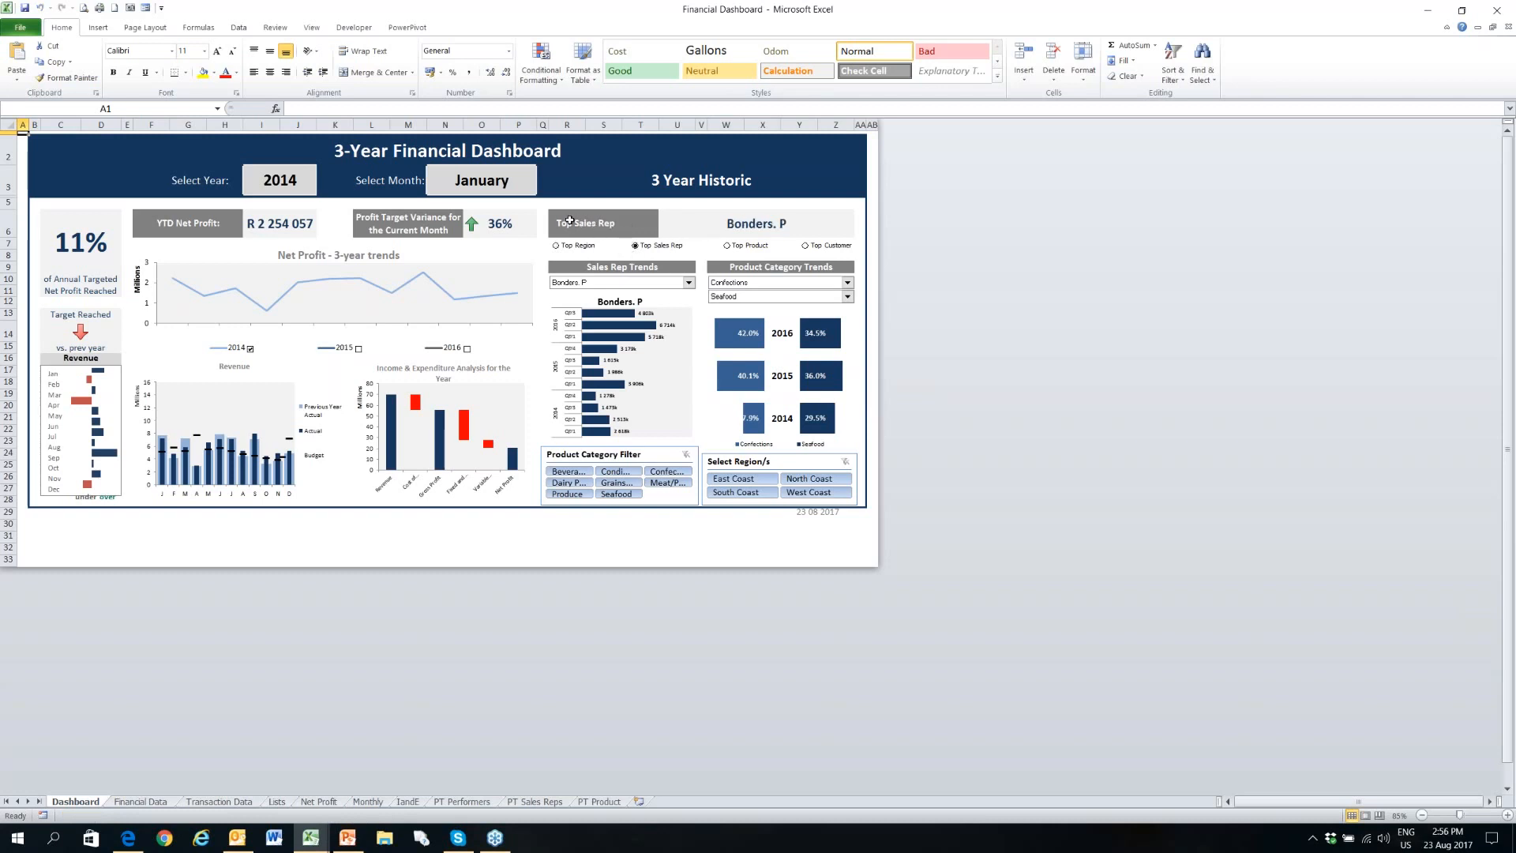
left_click(728, 246)
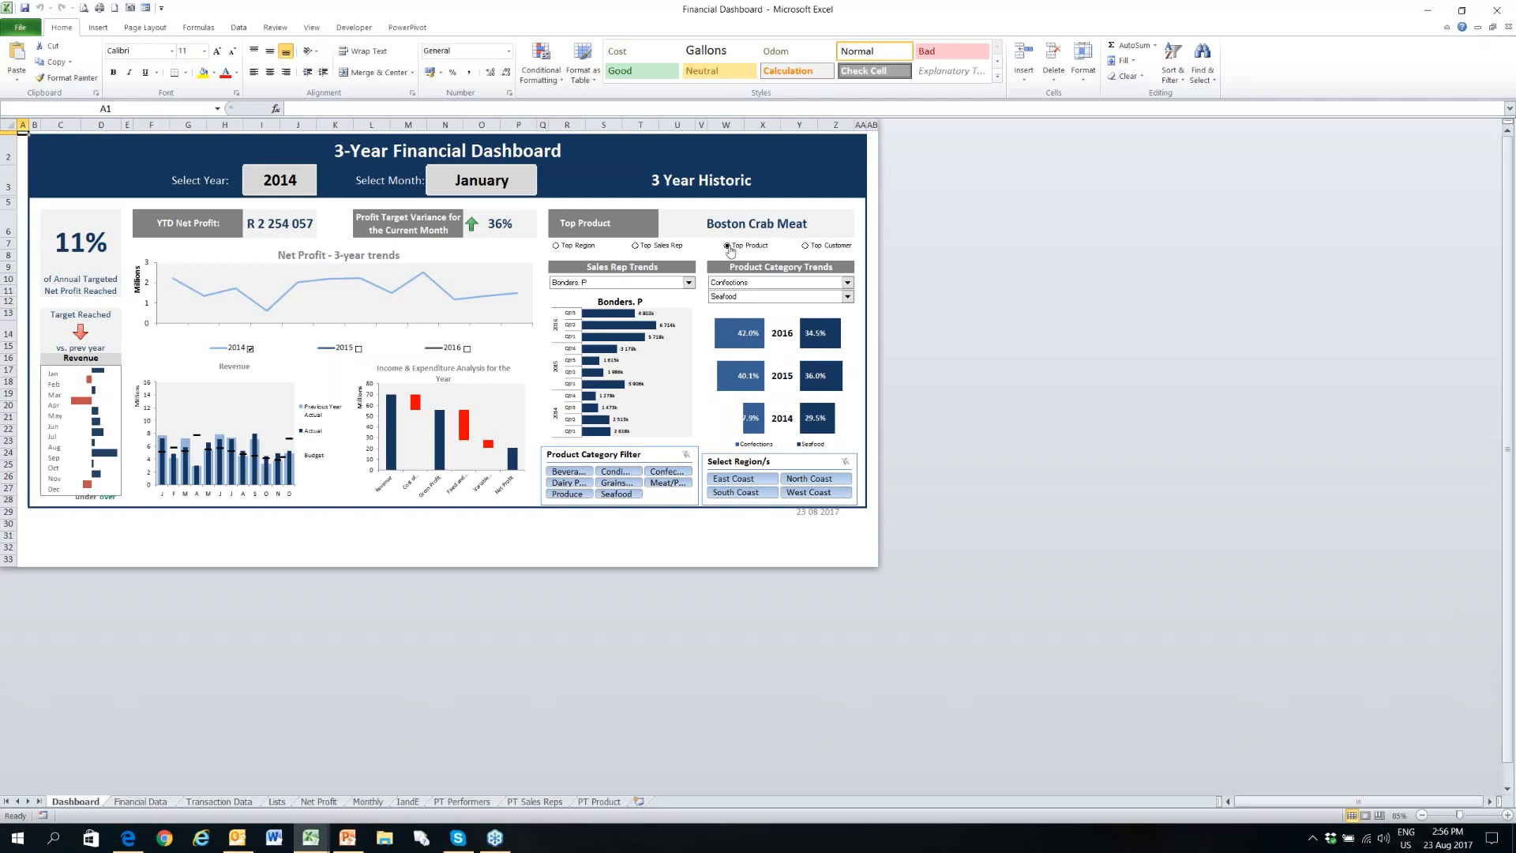
left_click(805, 247)
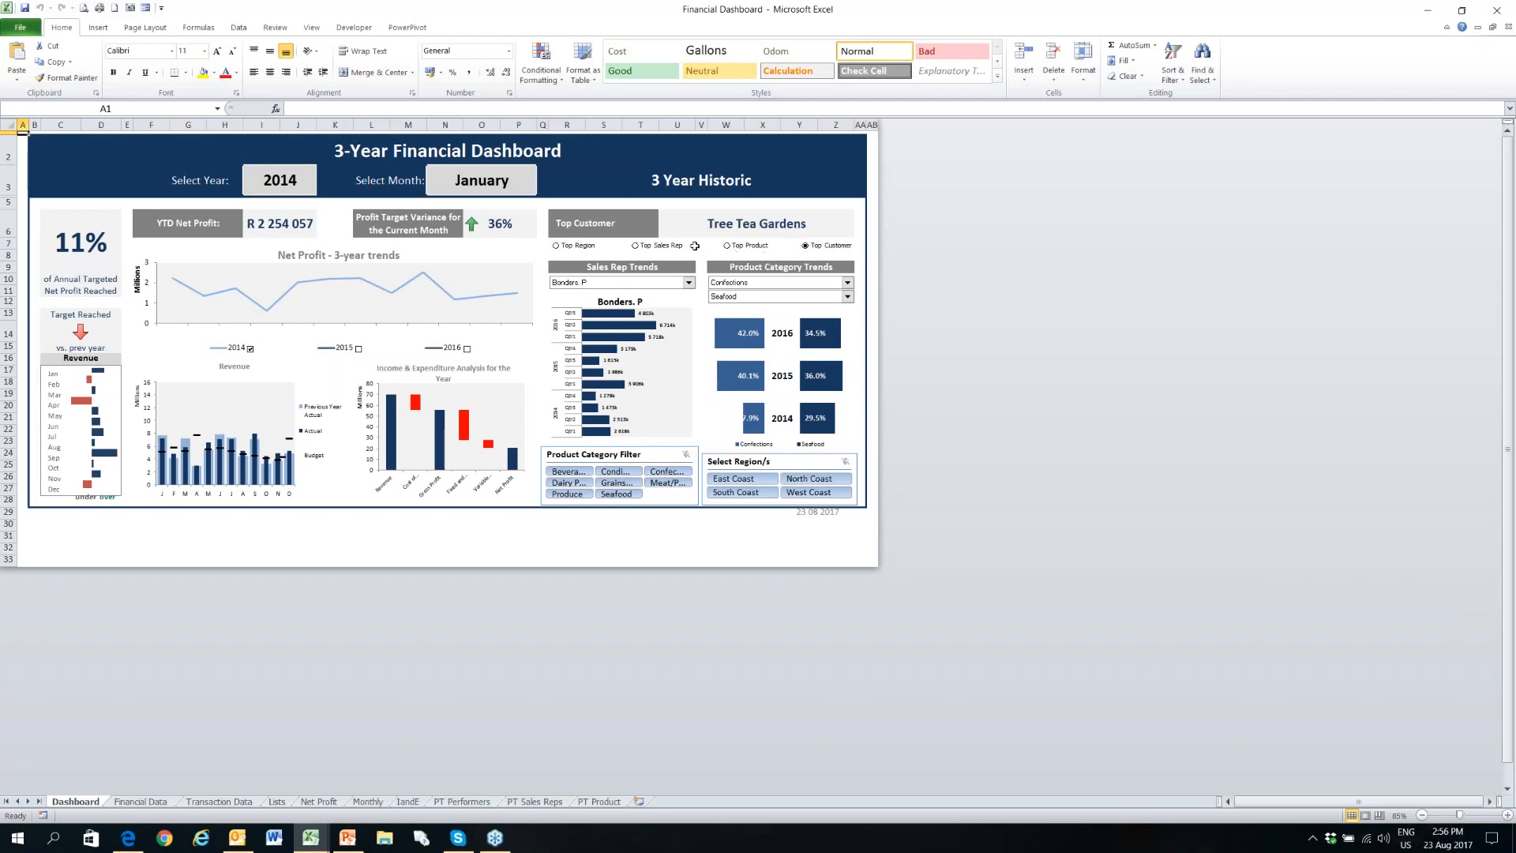
- Set the top performer display to Top Region and switch to the Dashboard Weather Forecast workbook
left_click(576, 248)
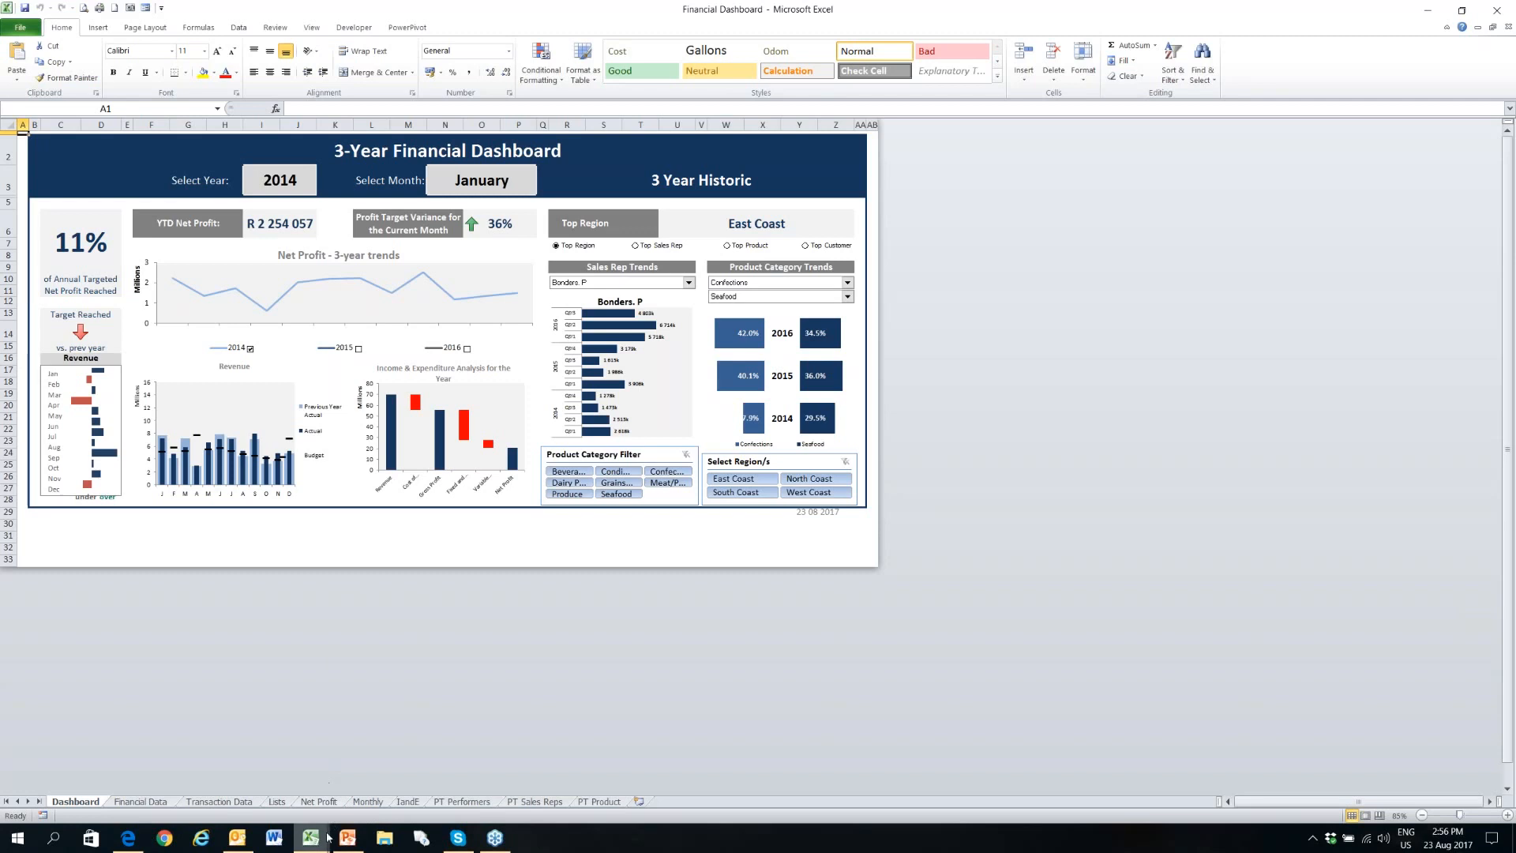
mouse_move(314, 837)
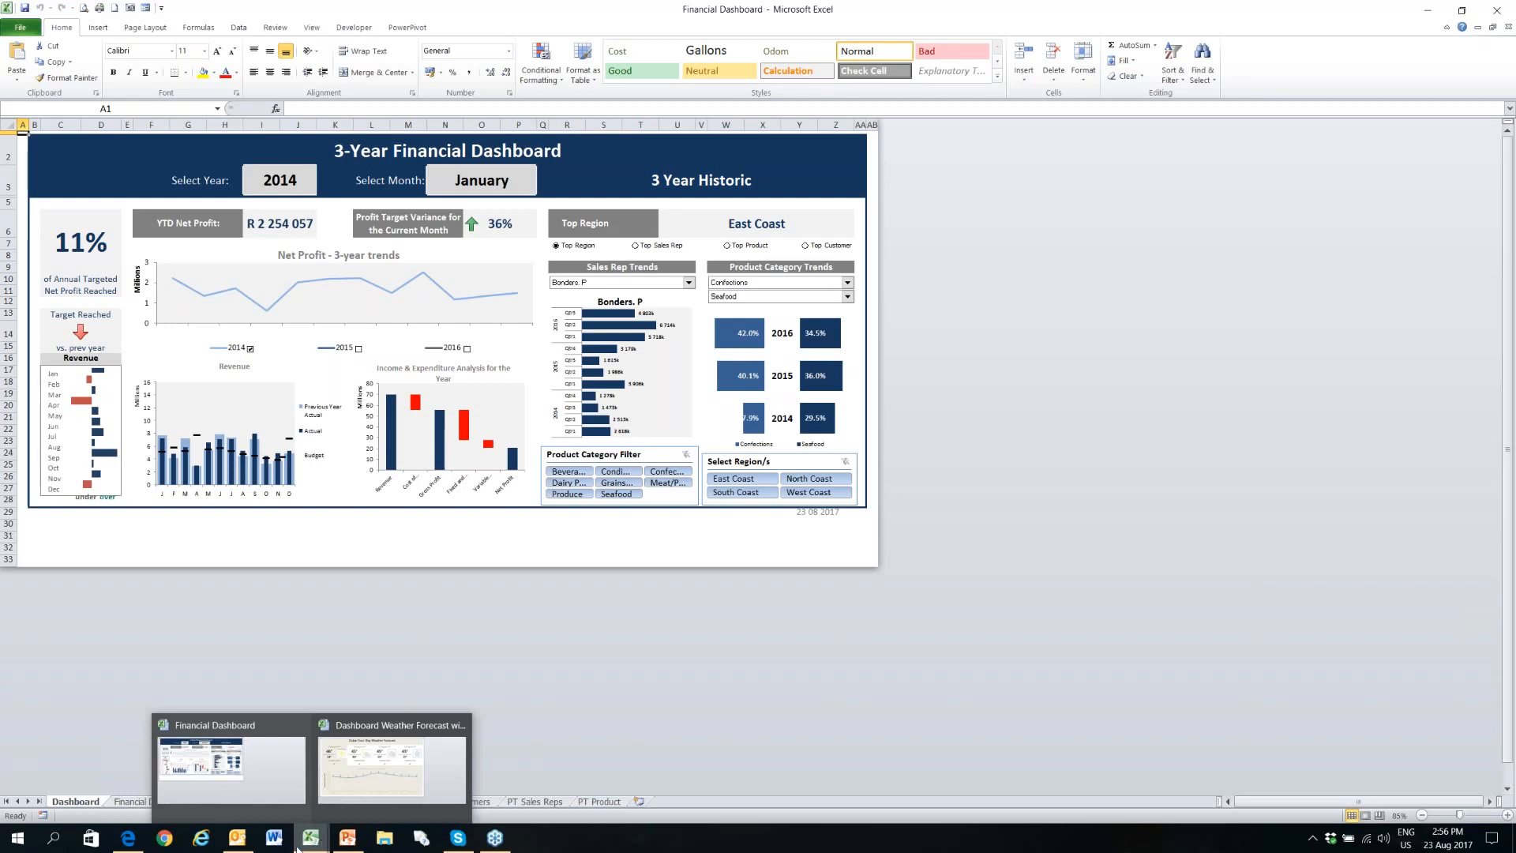
left_click(342, 798)
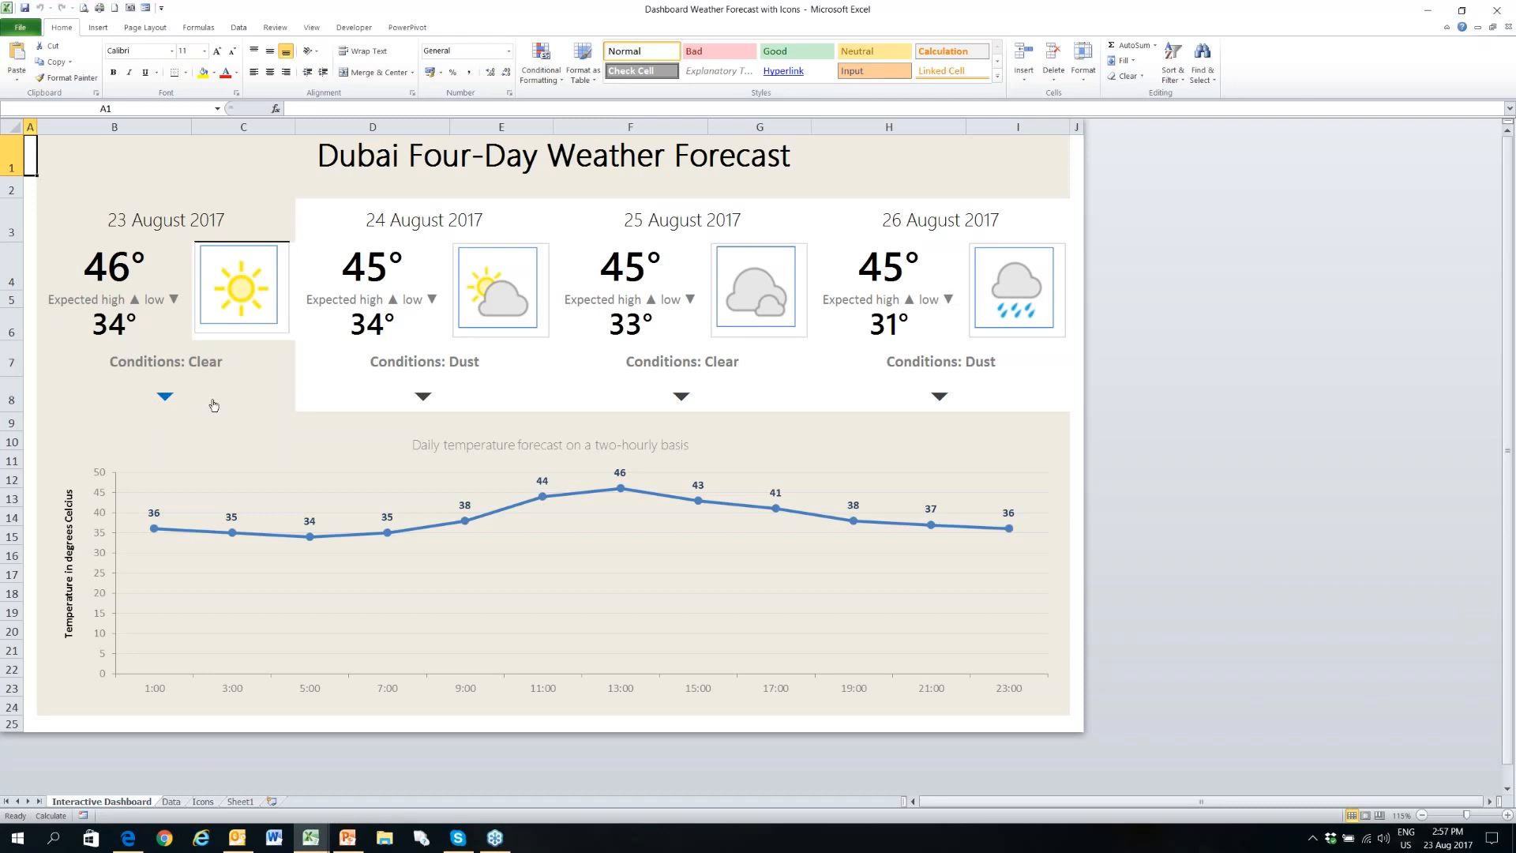
- Preview the two-hourly temperature chart for each forecast day from 24 to 26 August, and return to 23 August 2017
mouse_move(337, 408)
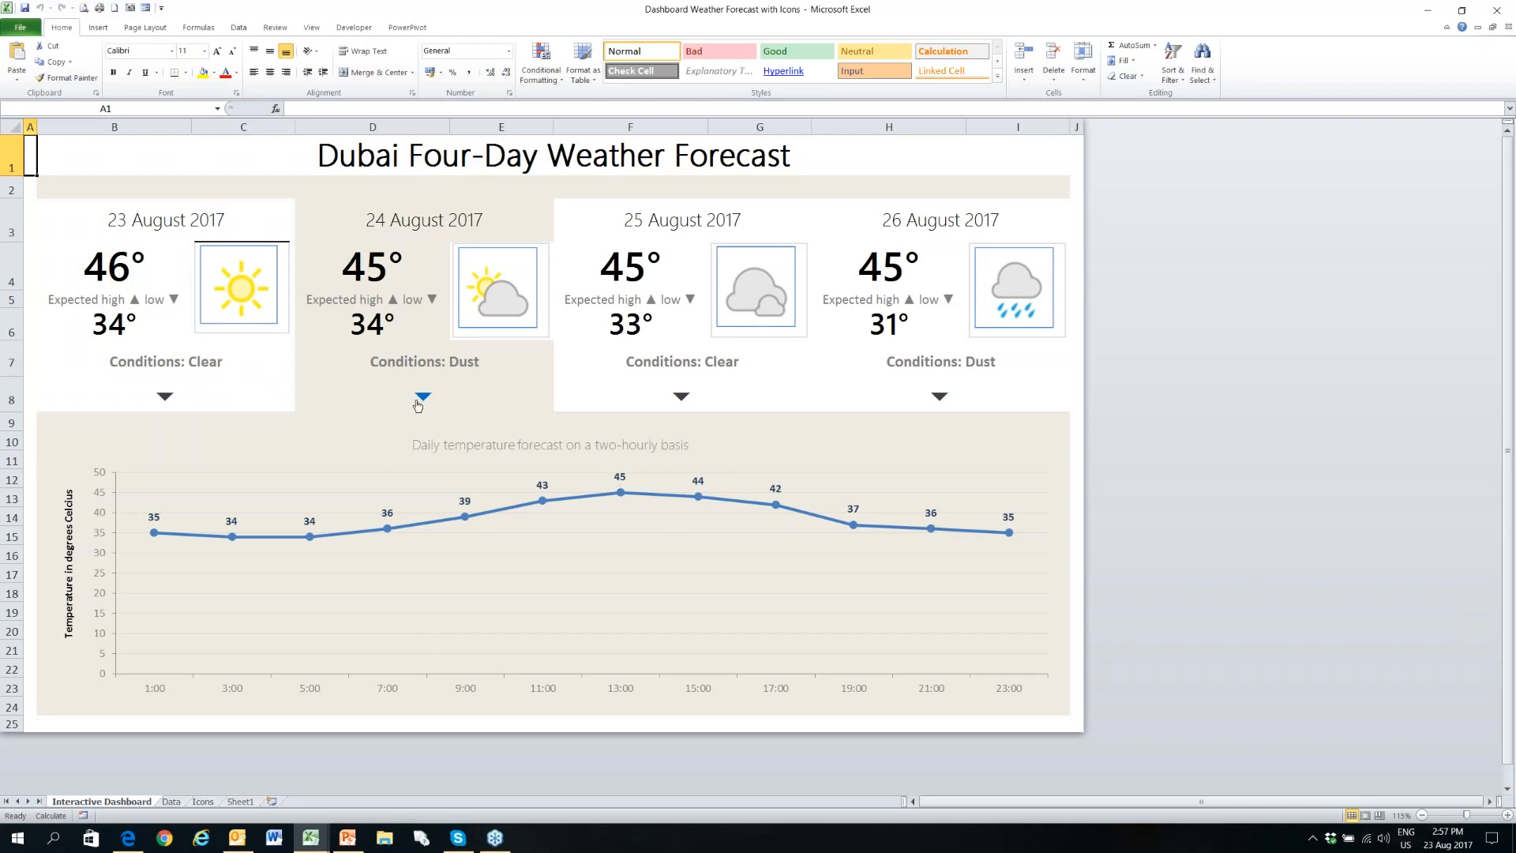
mouse_move(600, 397)
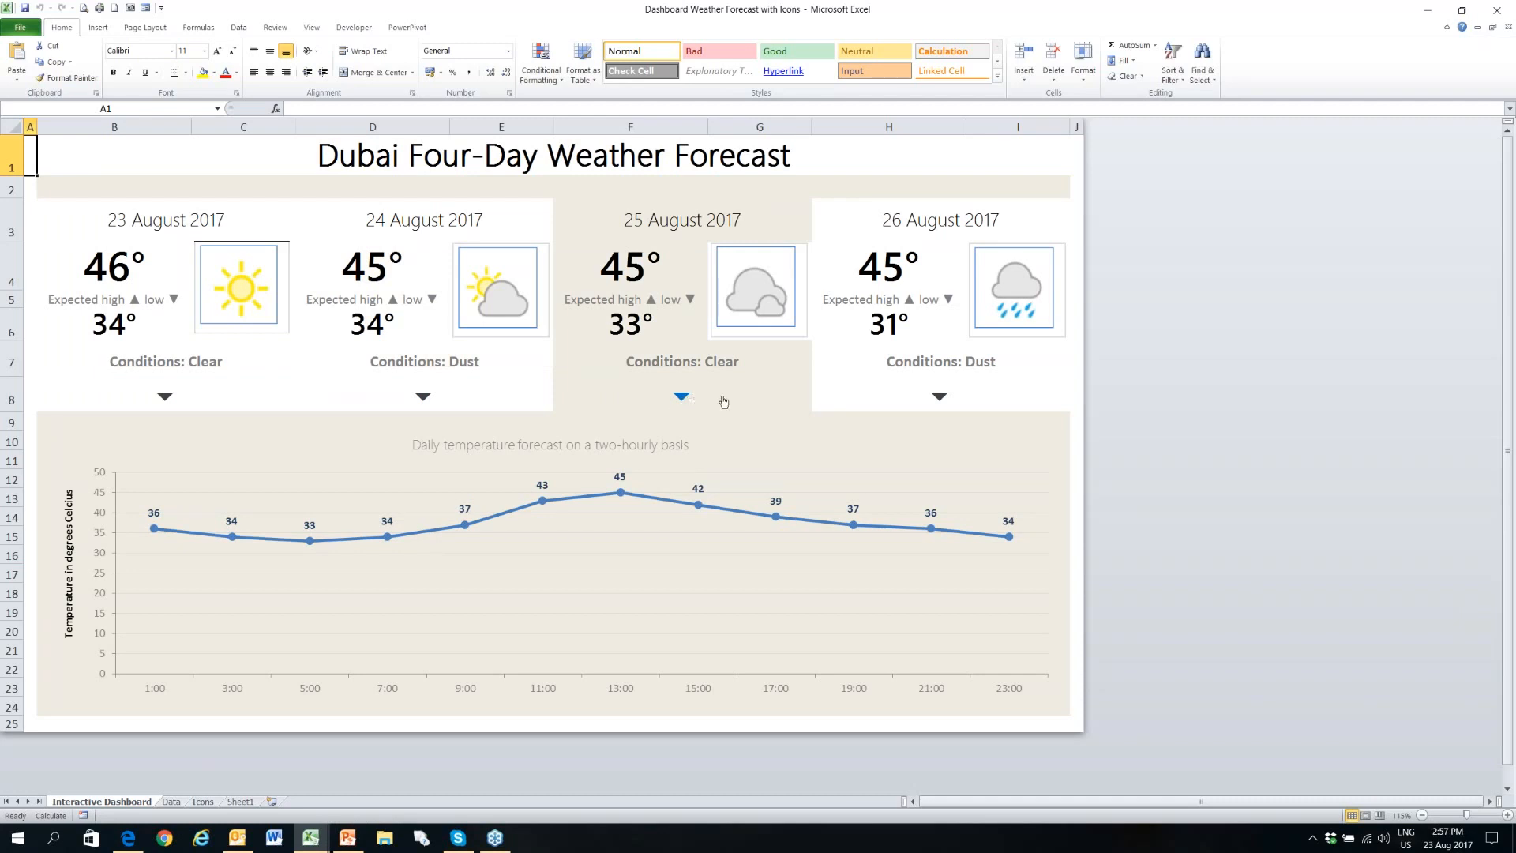
mouse_move(881, 398)
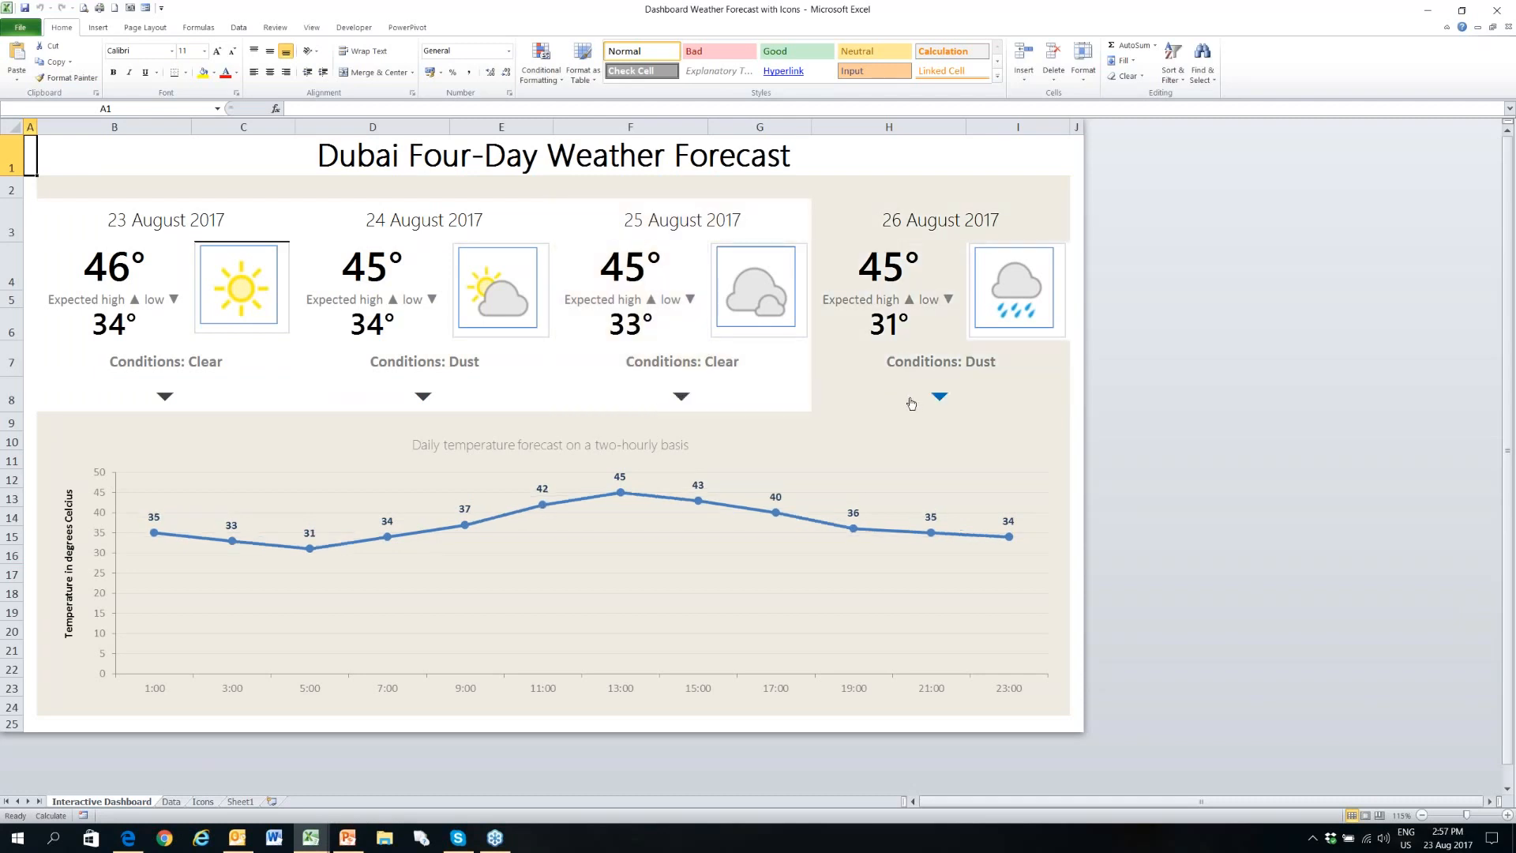
mouse_move(750, 404)
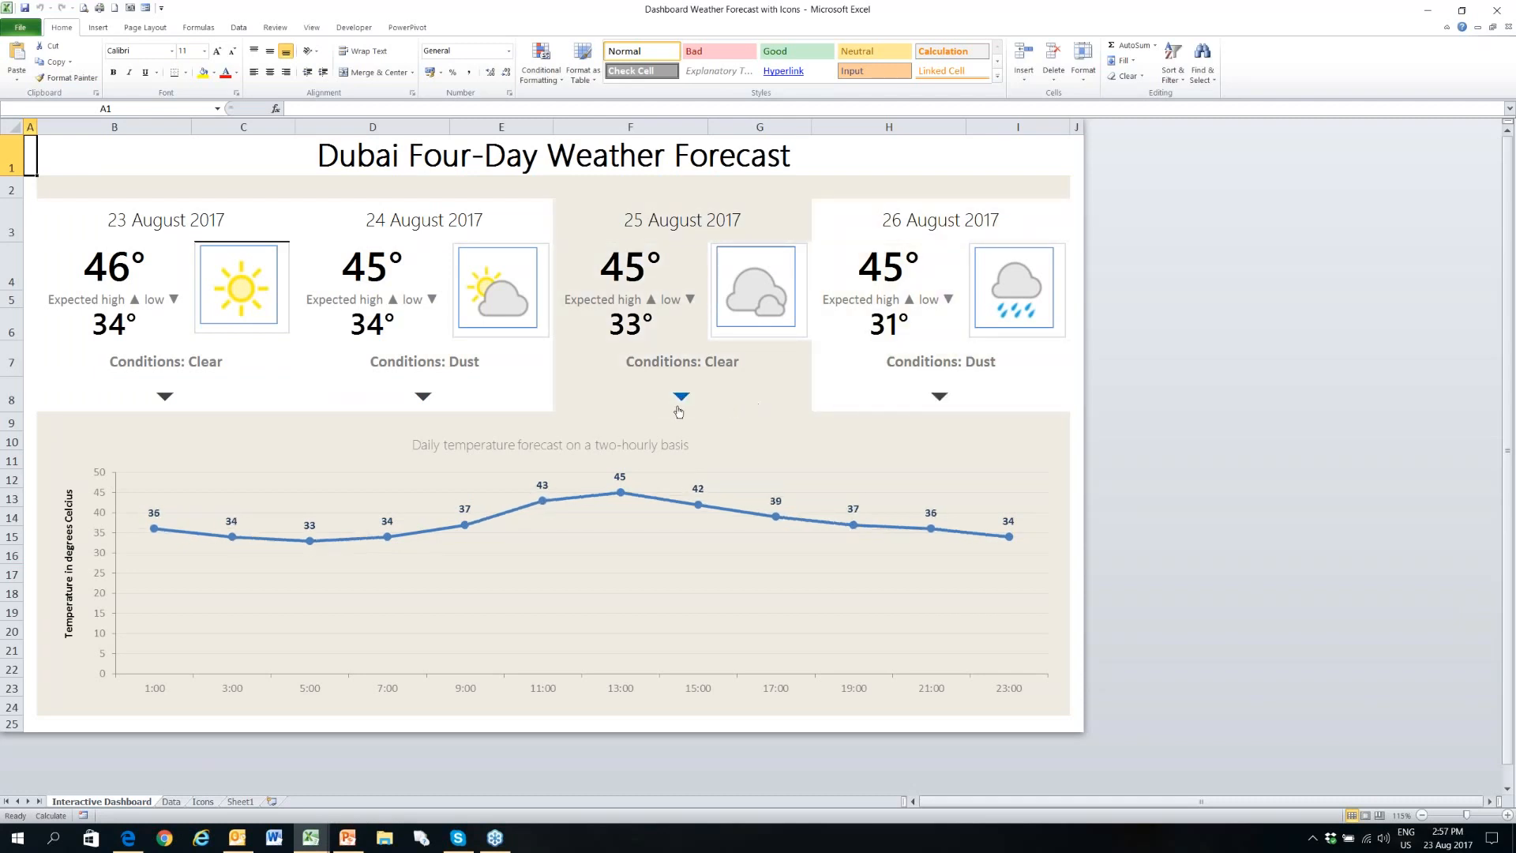
mouse_move(490, 406)
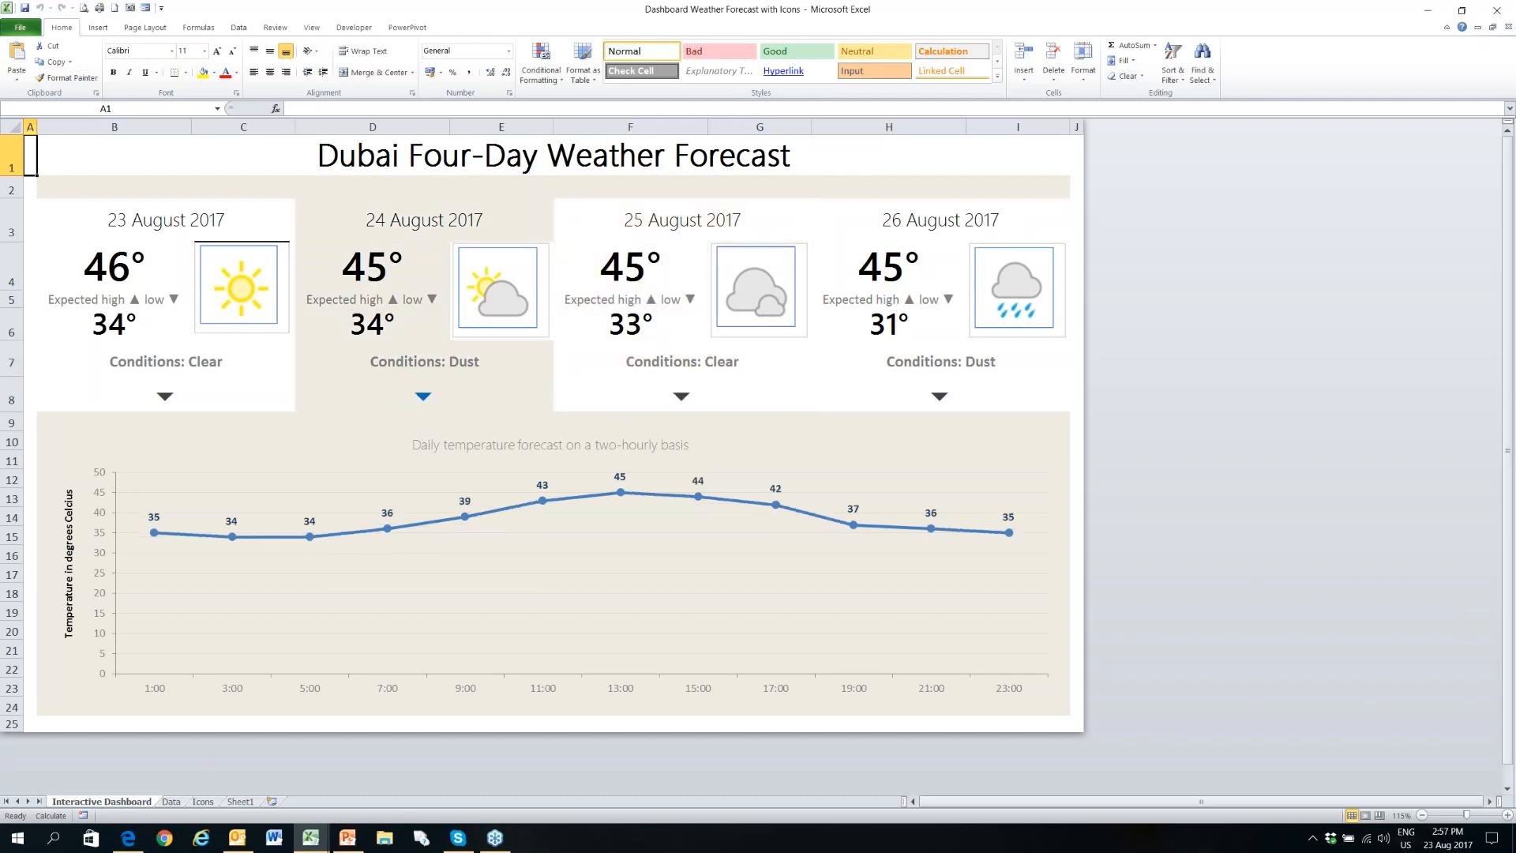
mouse_move(203, 411)
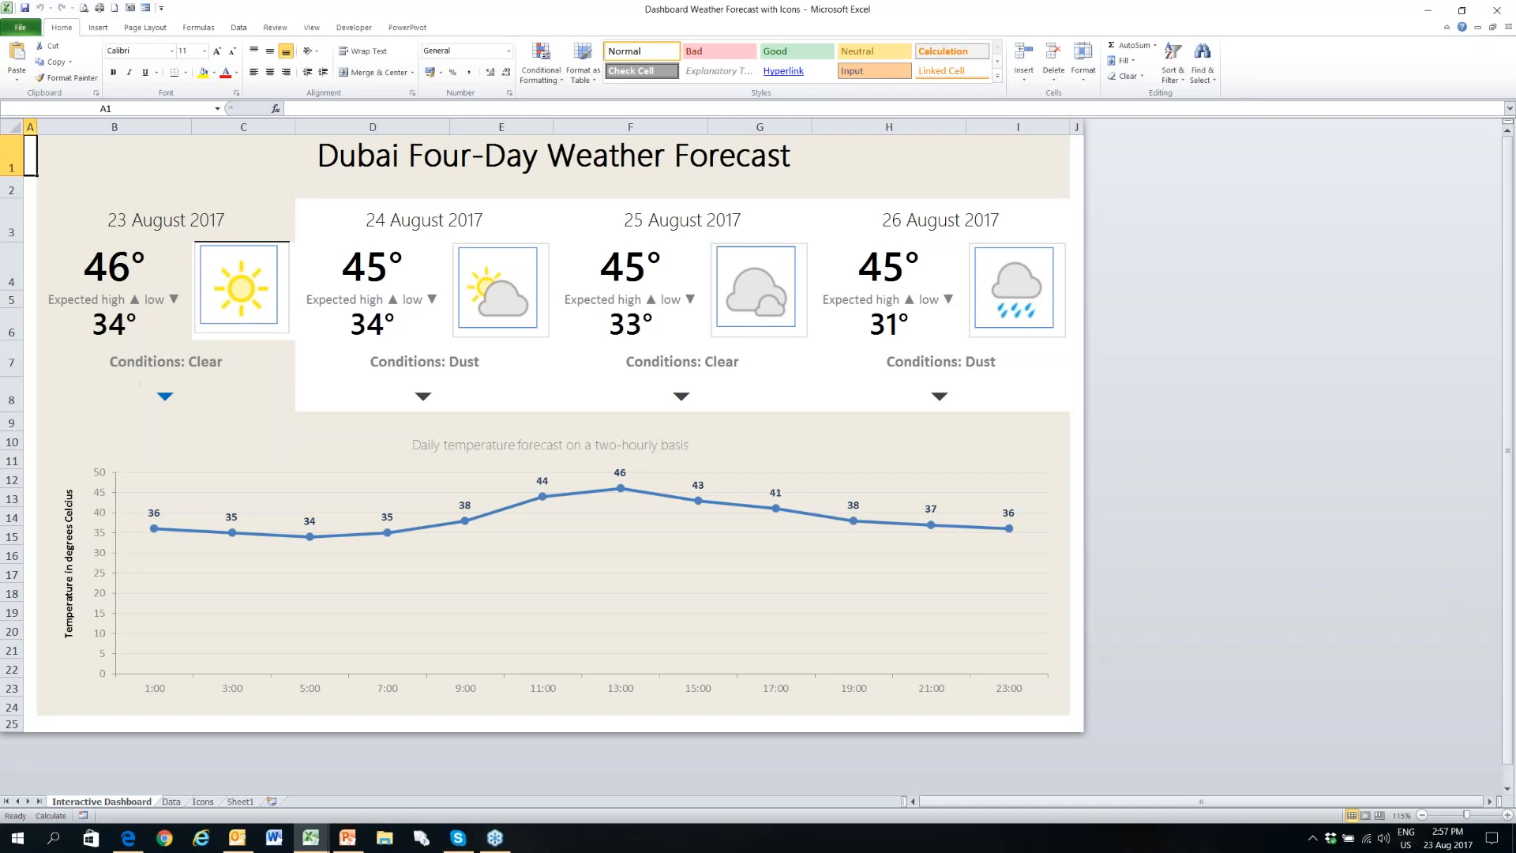
- Compare the daily weather conditions on the Data sheet with those shown on the Interactive Dashboard sheet
left_click(171, 801)
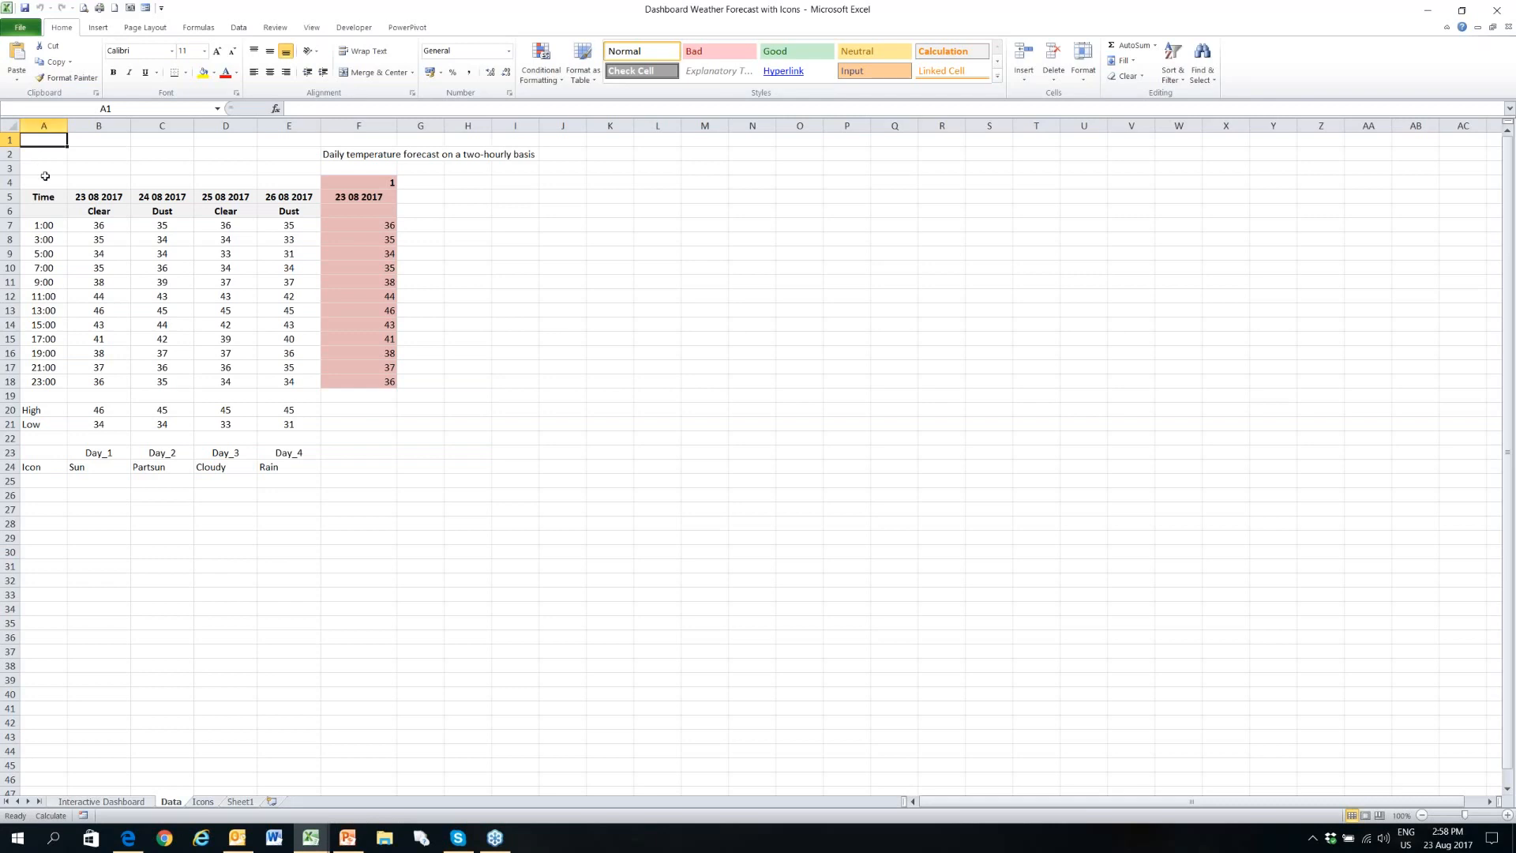
left_click(98, 212)
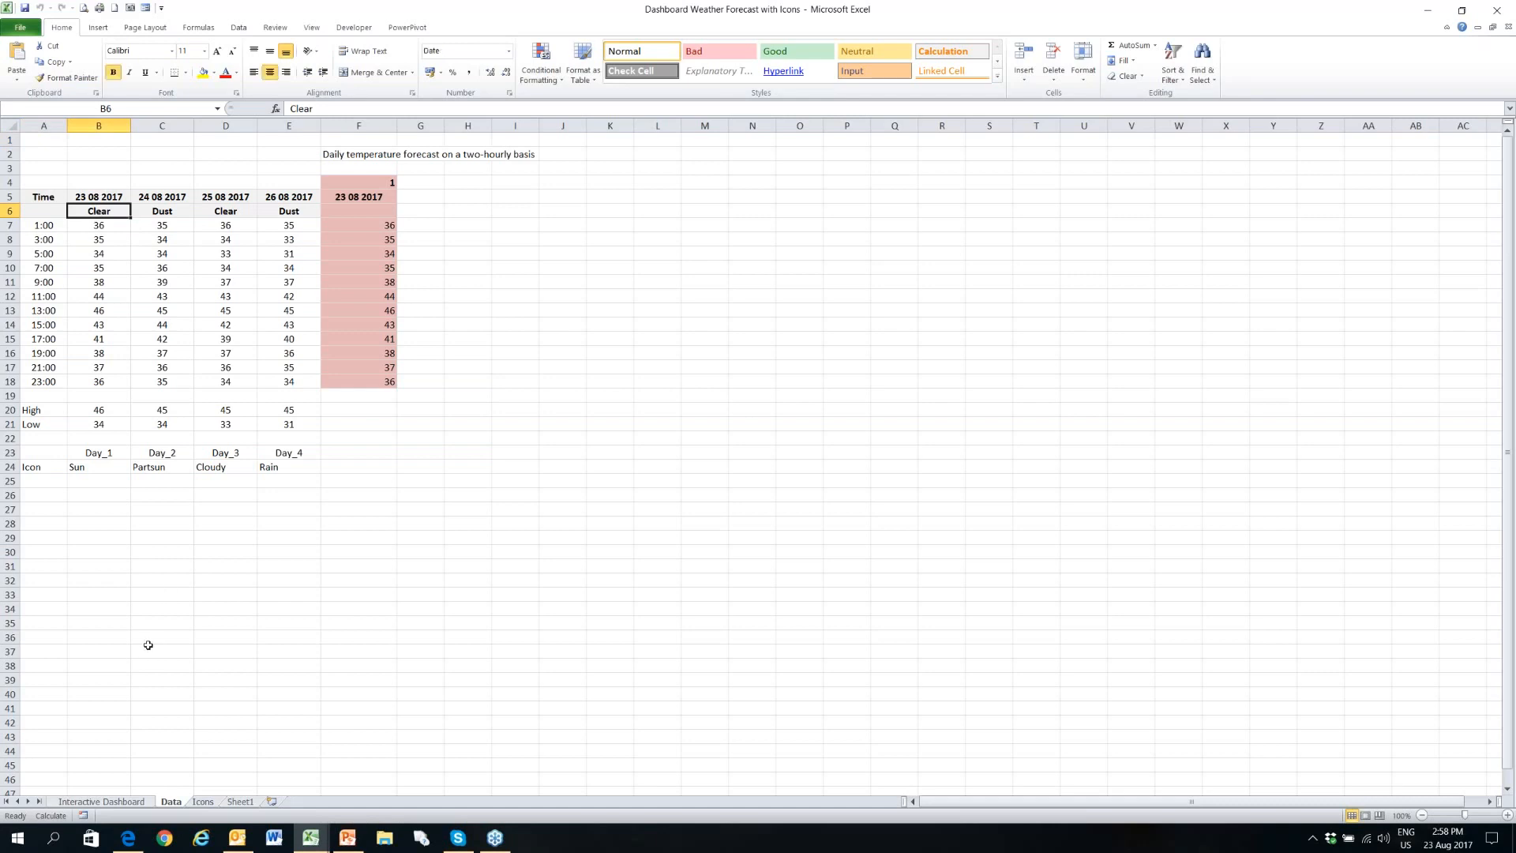
left_click(123, 802)
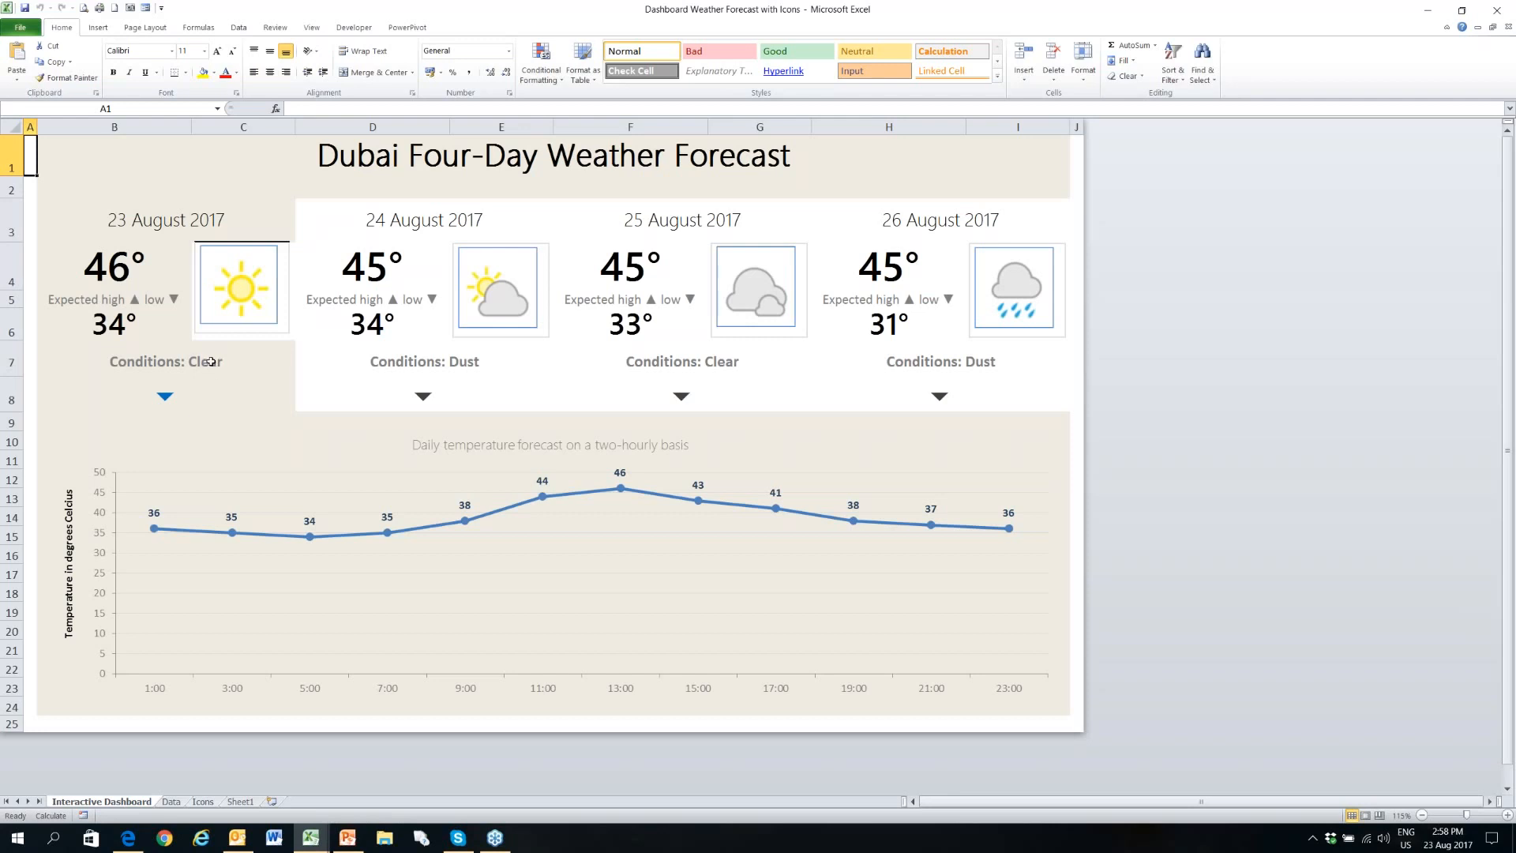
left_click(173, 801)
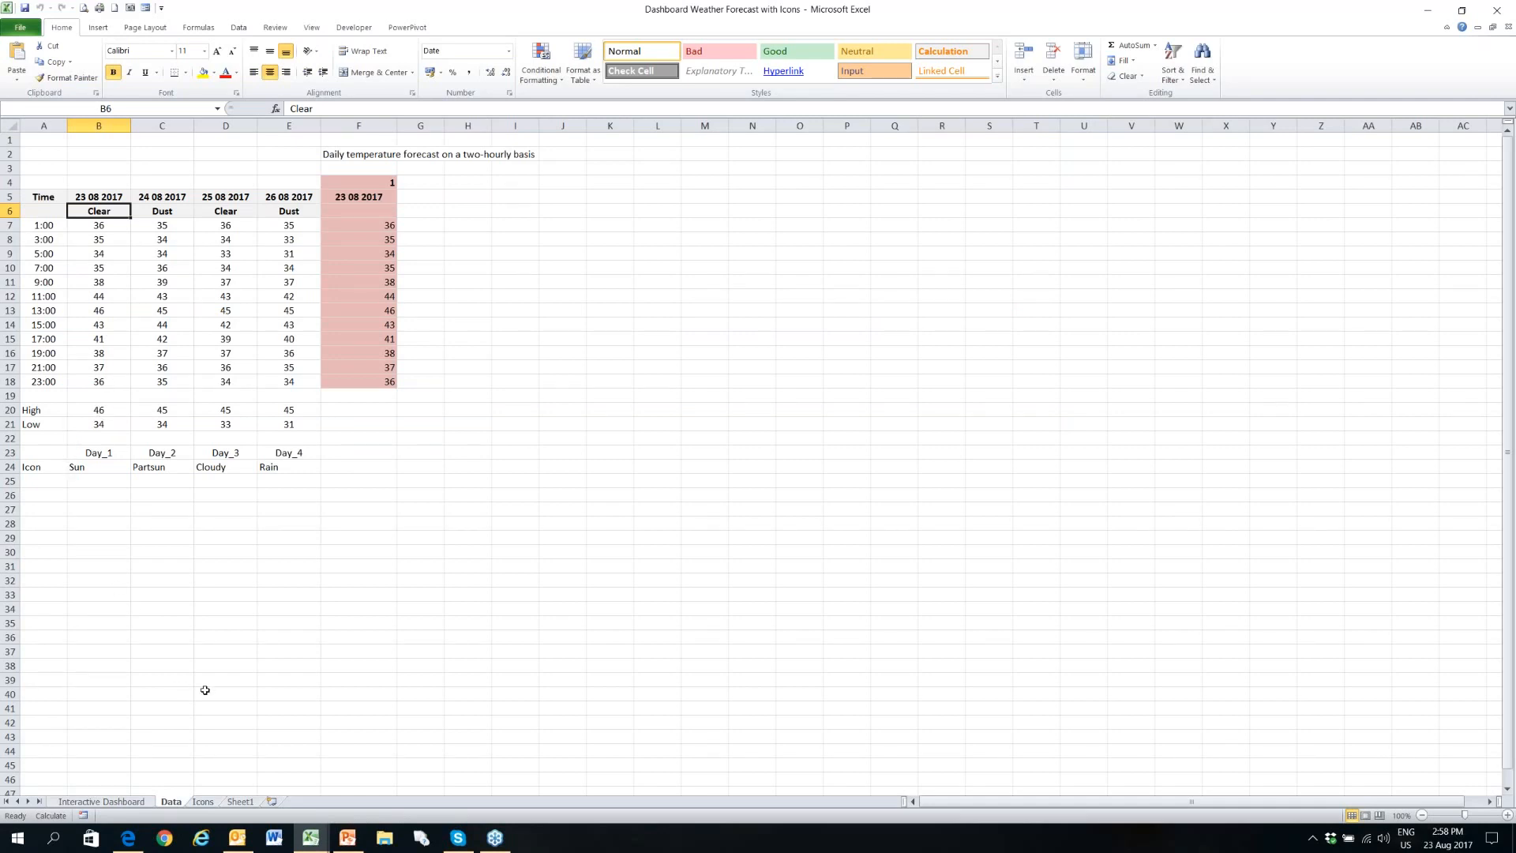
left_click(124, 805)
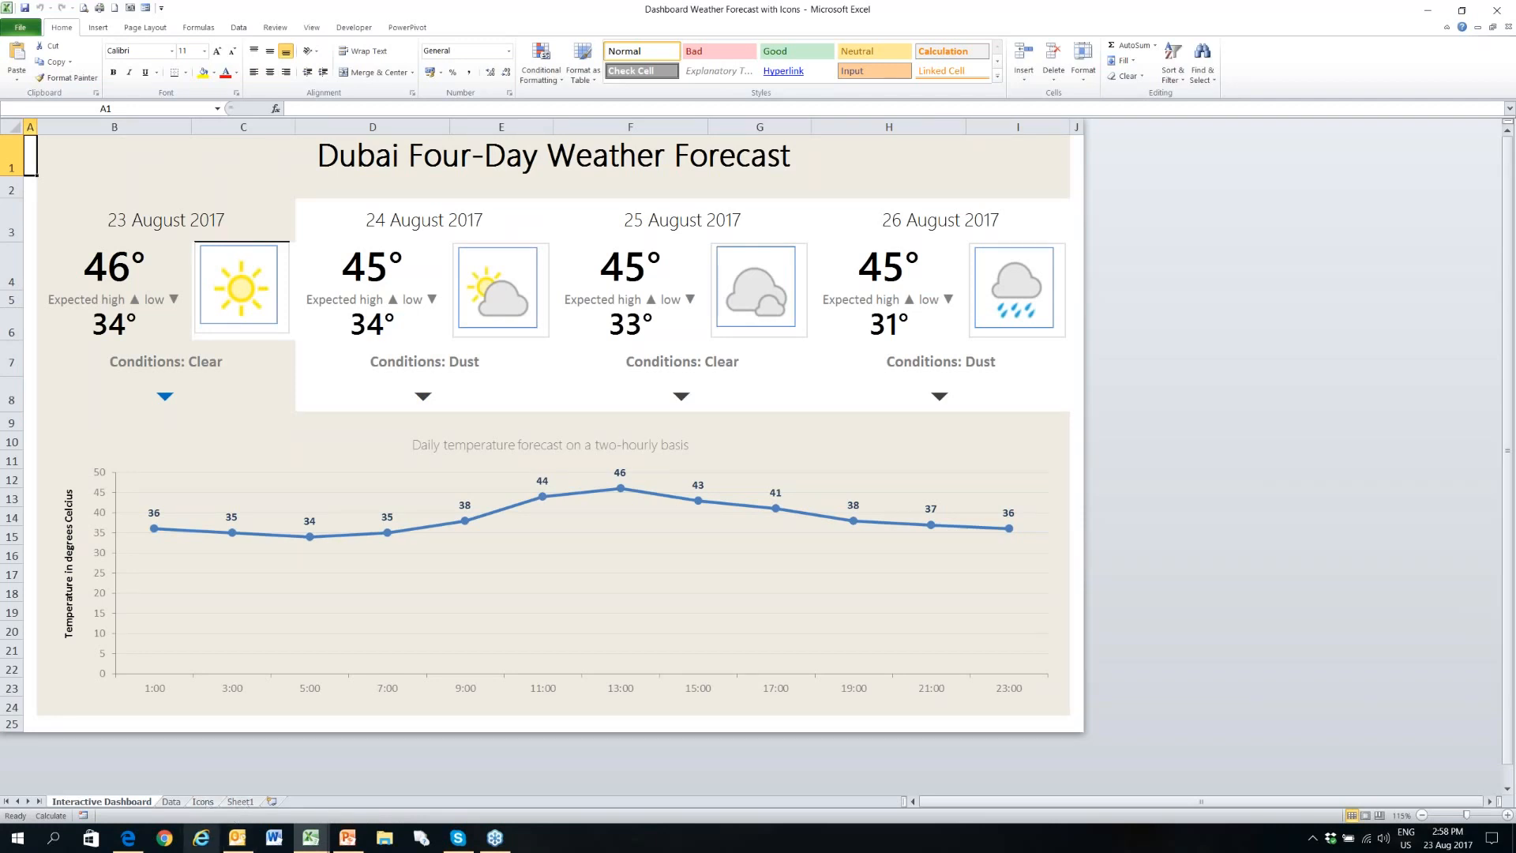
- Examine the Icon Name and Icon columns on the Icons sheet, including the Sun entry
left_click(203, 801)
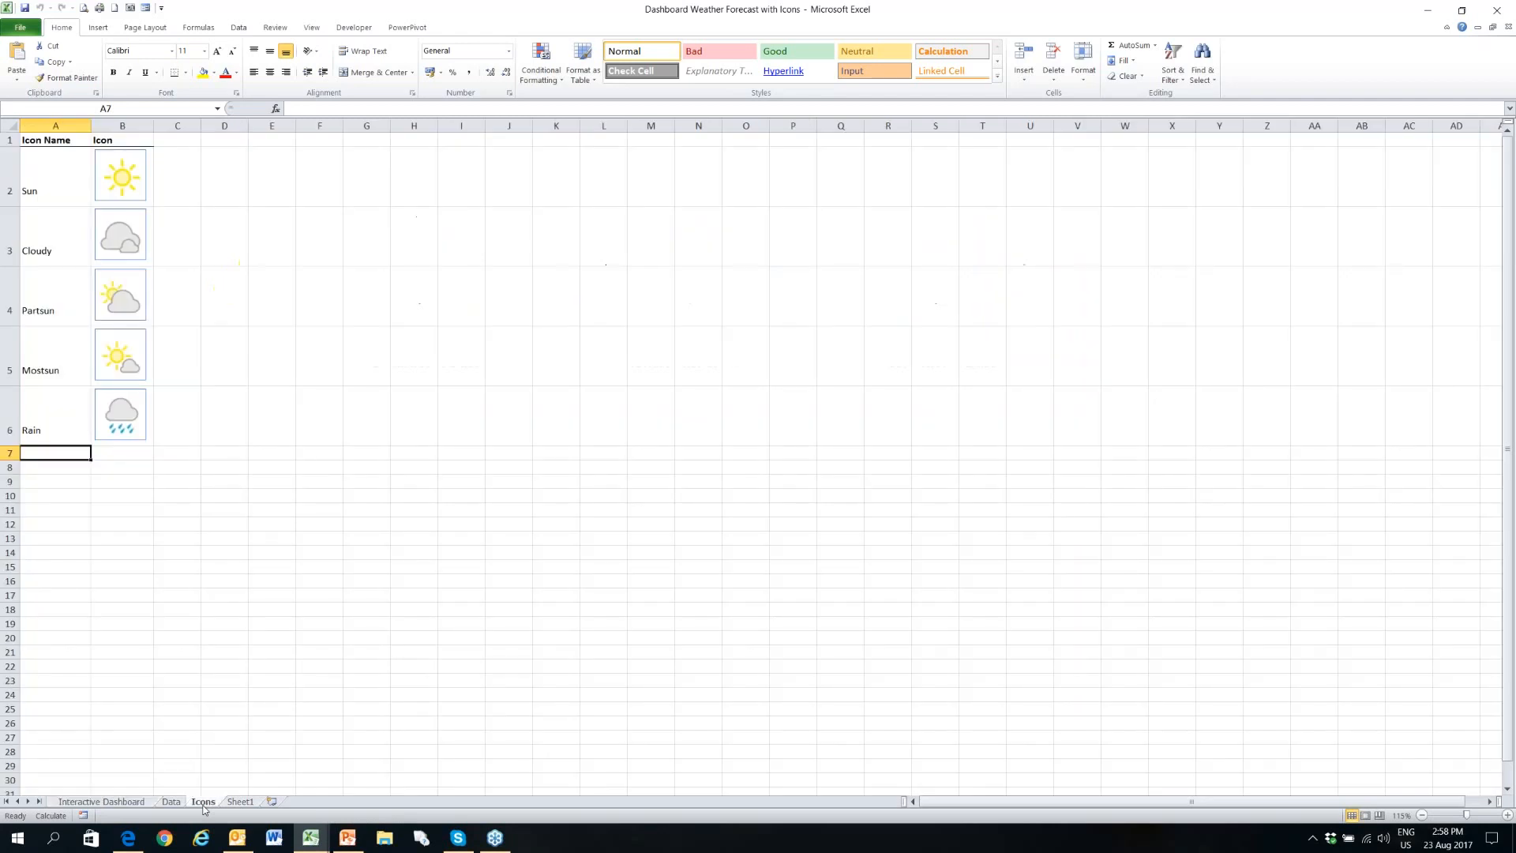
left_click(44, 140)
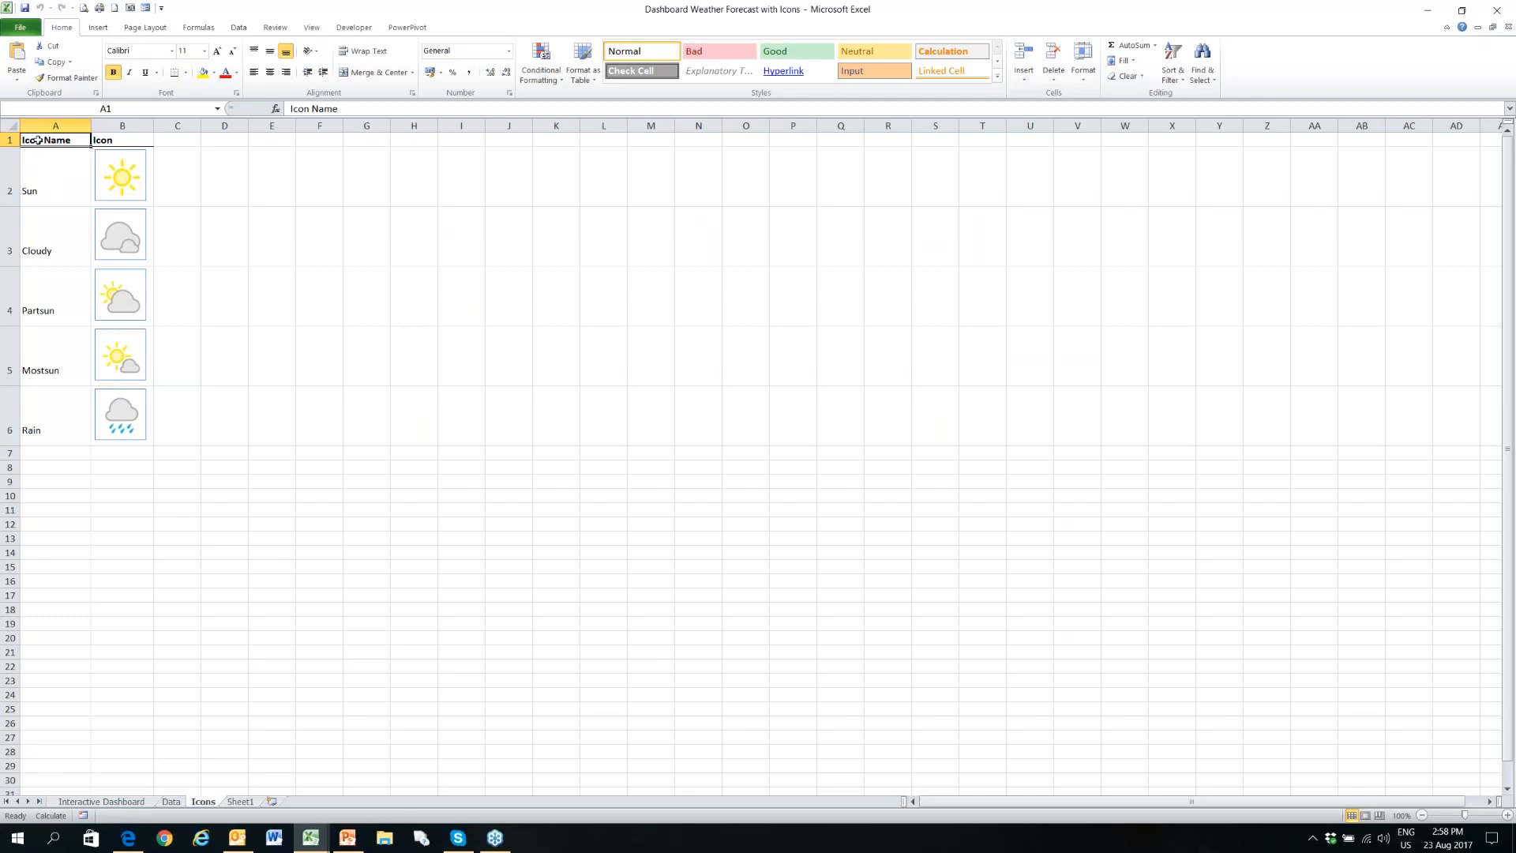
left_click(108, 140)
left_click(67, 140)
left_click(113, 141)
left_click(64, 142)
left_click(38, 175)
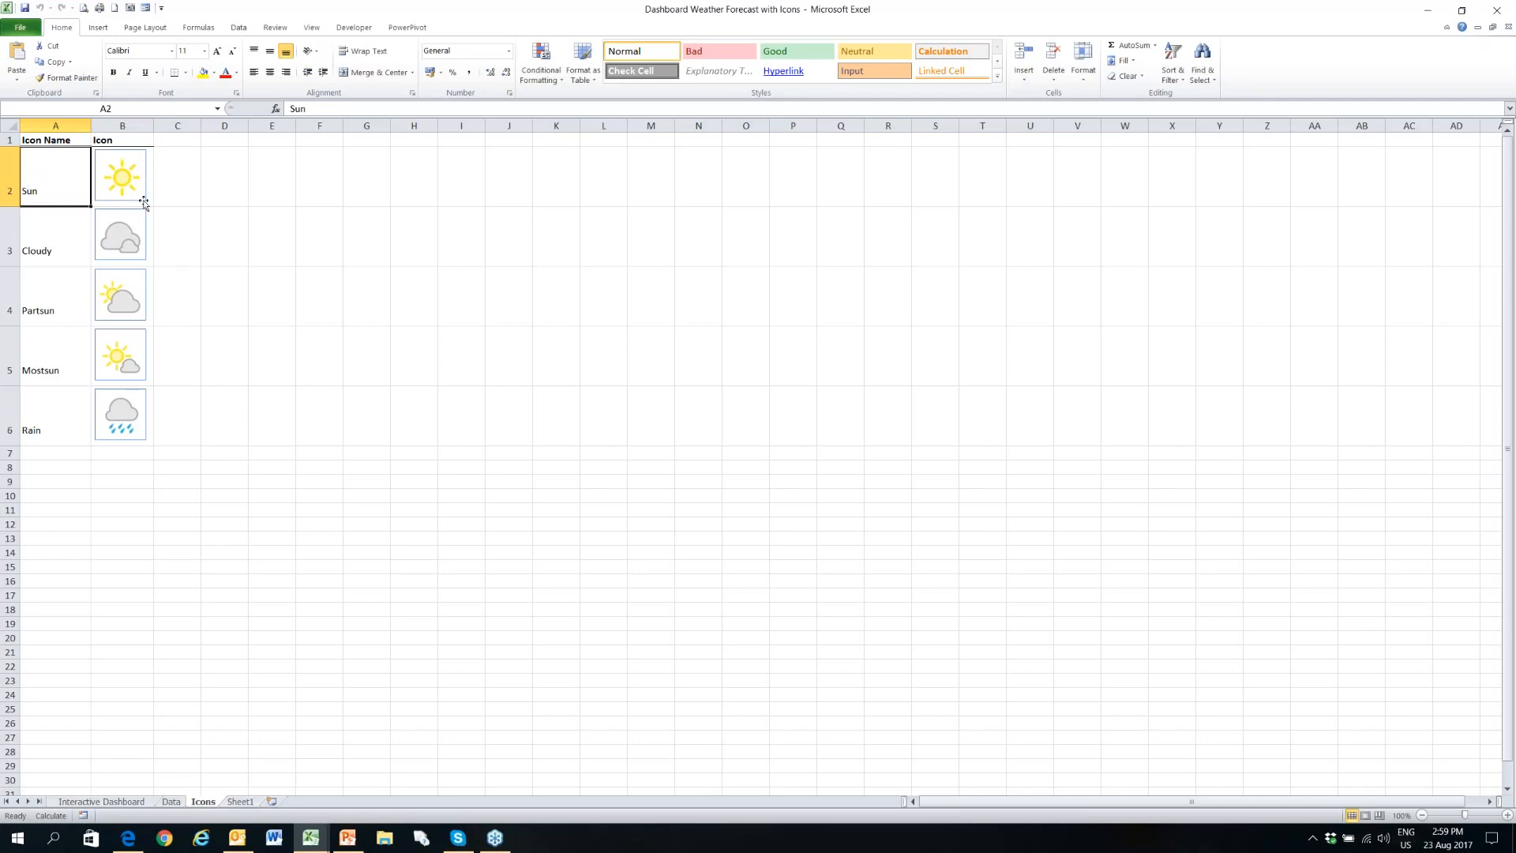
- Add the icon name Showers in cell A7, below Rain
left_click(28, 455)
type("Sun")
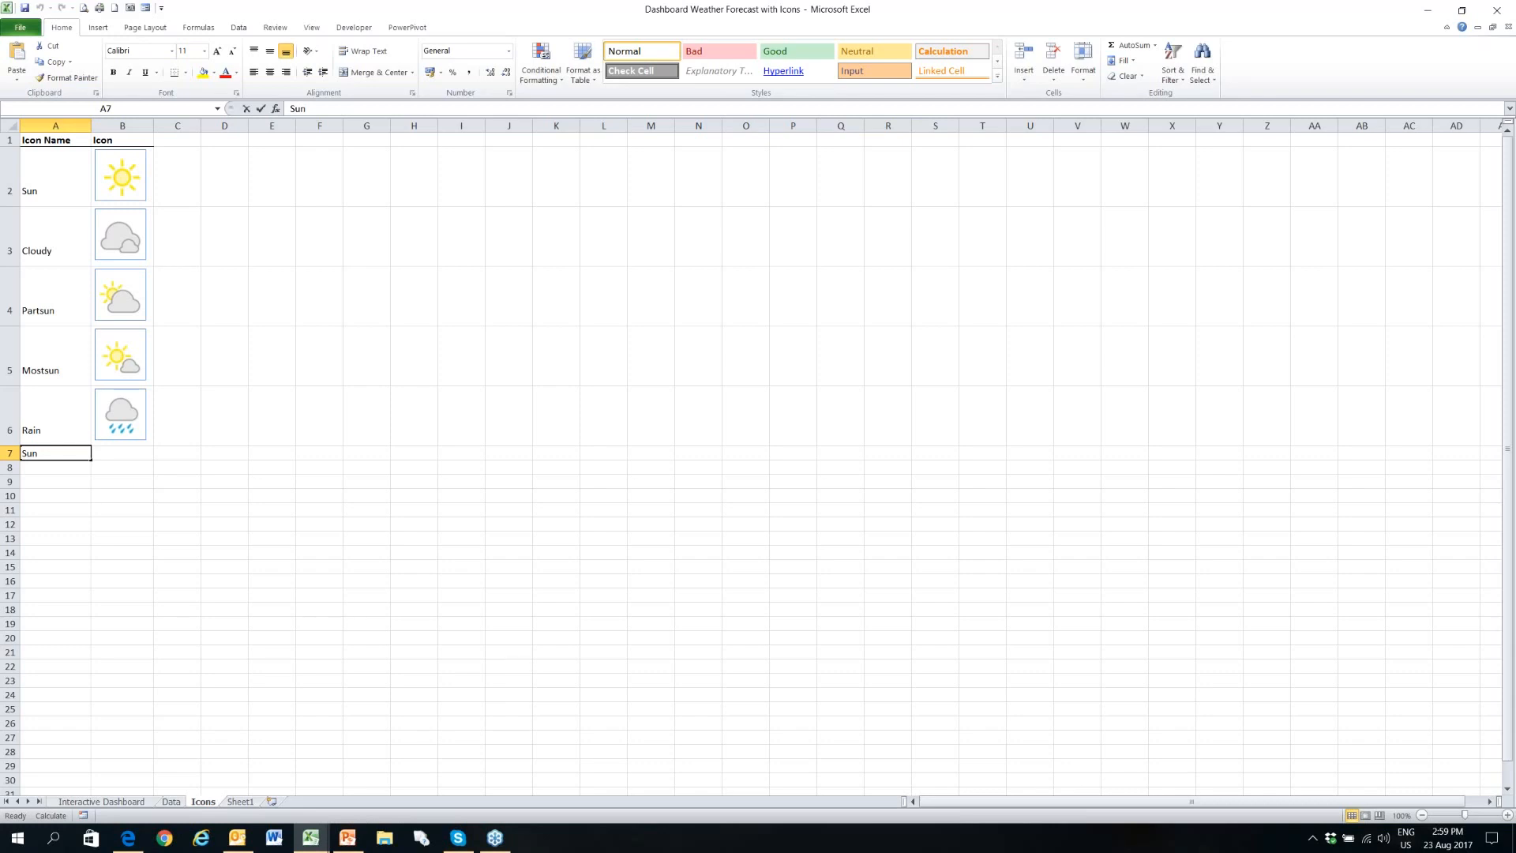
type("Sho")
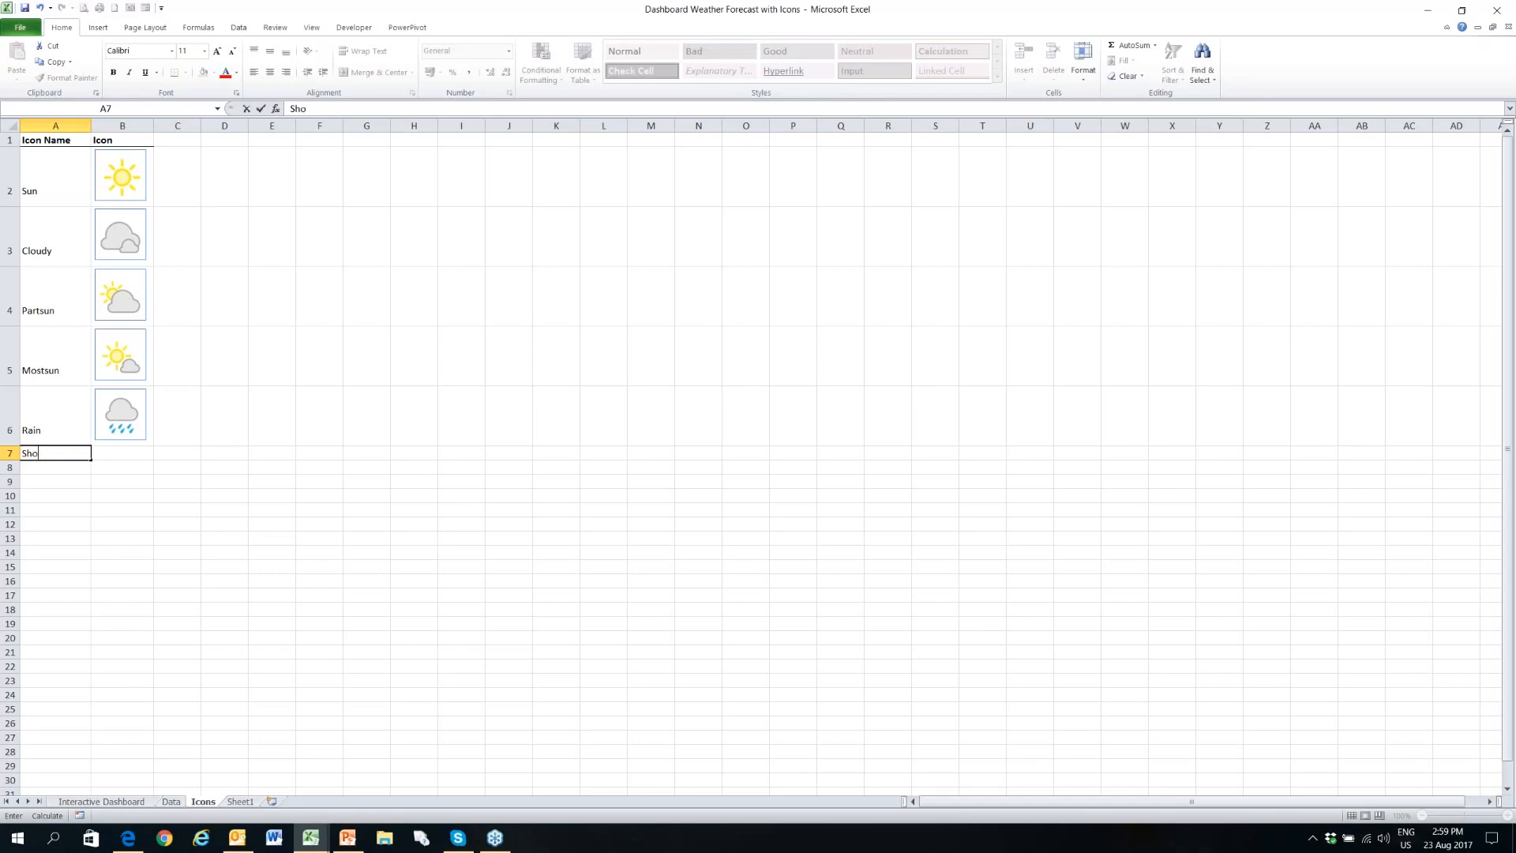
type("wers")
key("Tab")
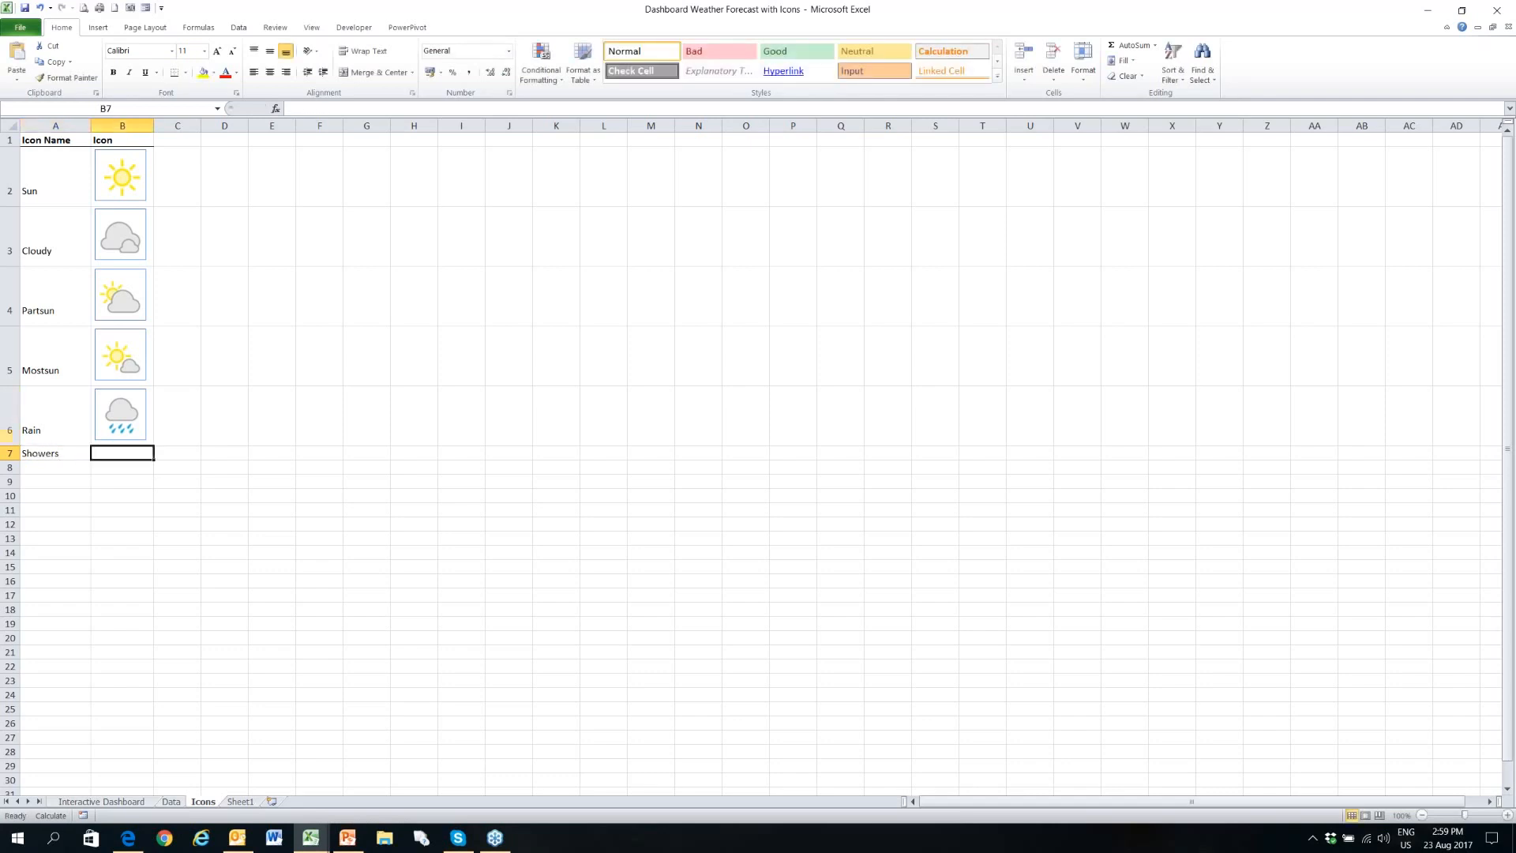
- Copy the sun-and-rain-cloud picture from Sheet1 and paste it at cell B7 on the Icons sheet
left_click(240, 802)
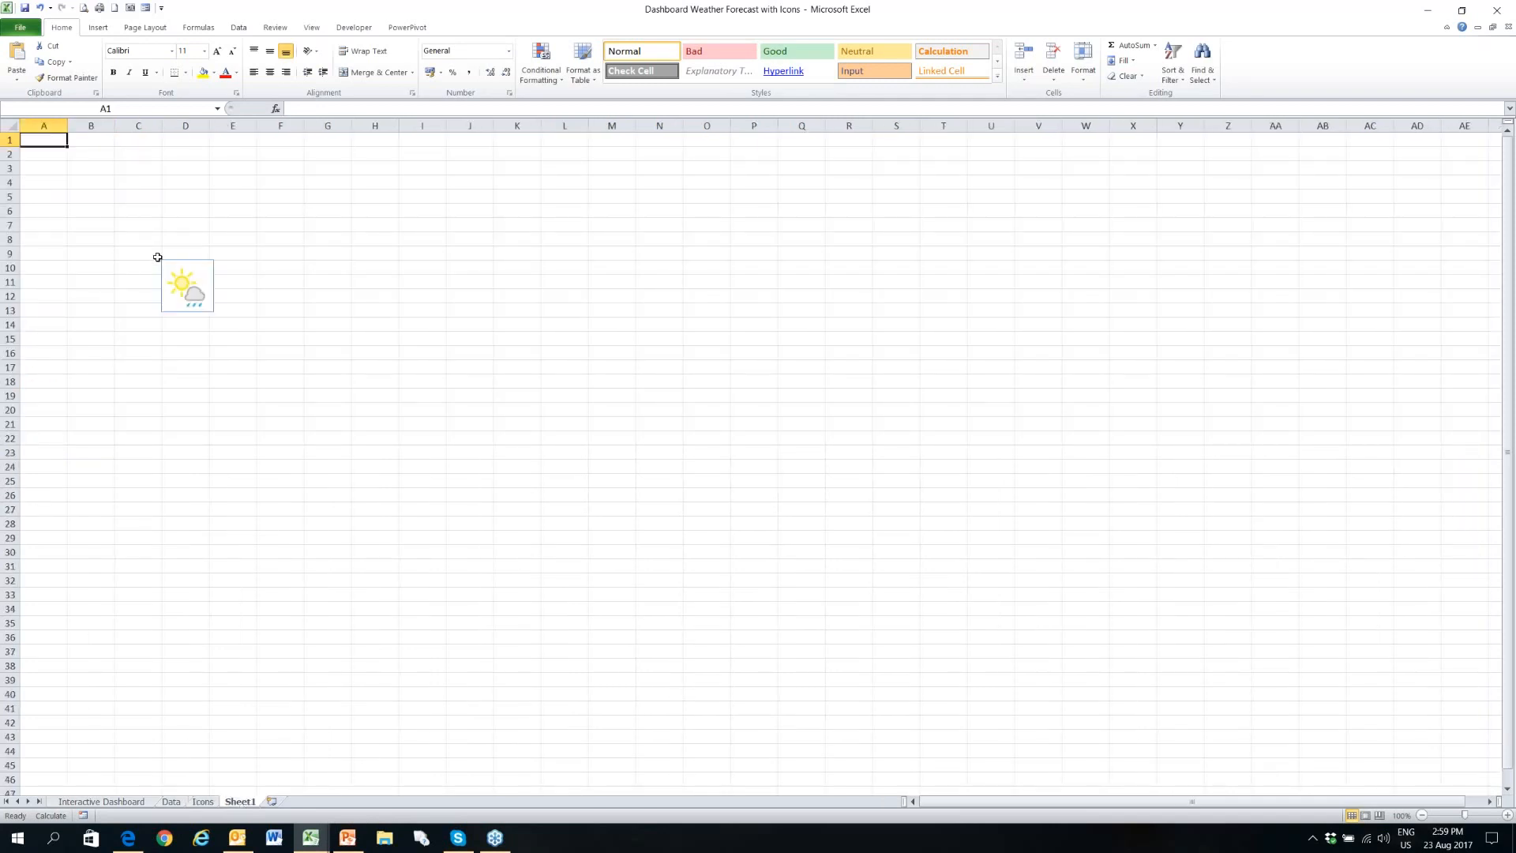
left_click(174, 269)
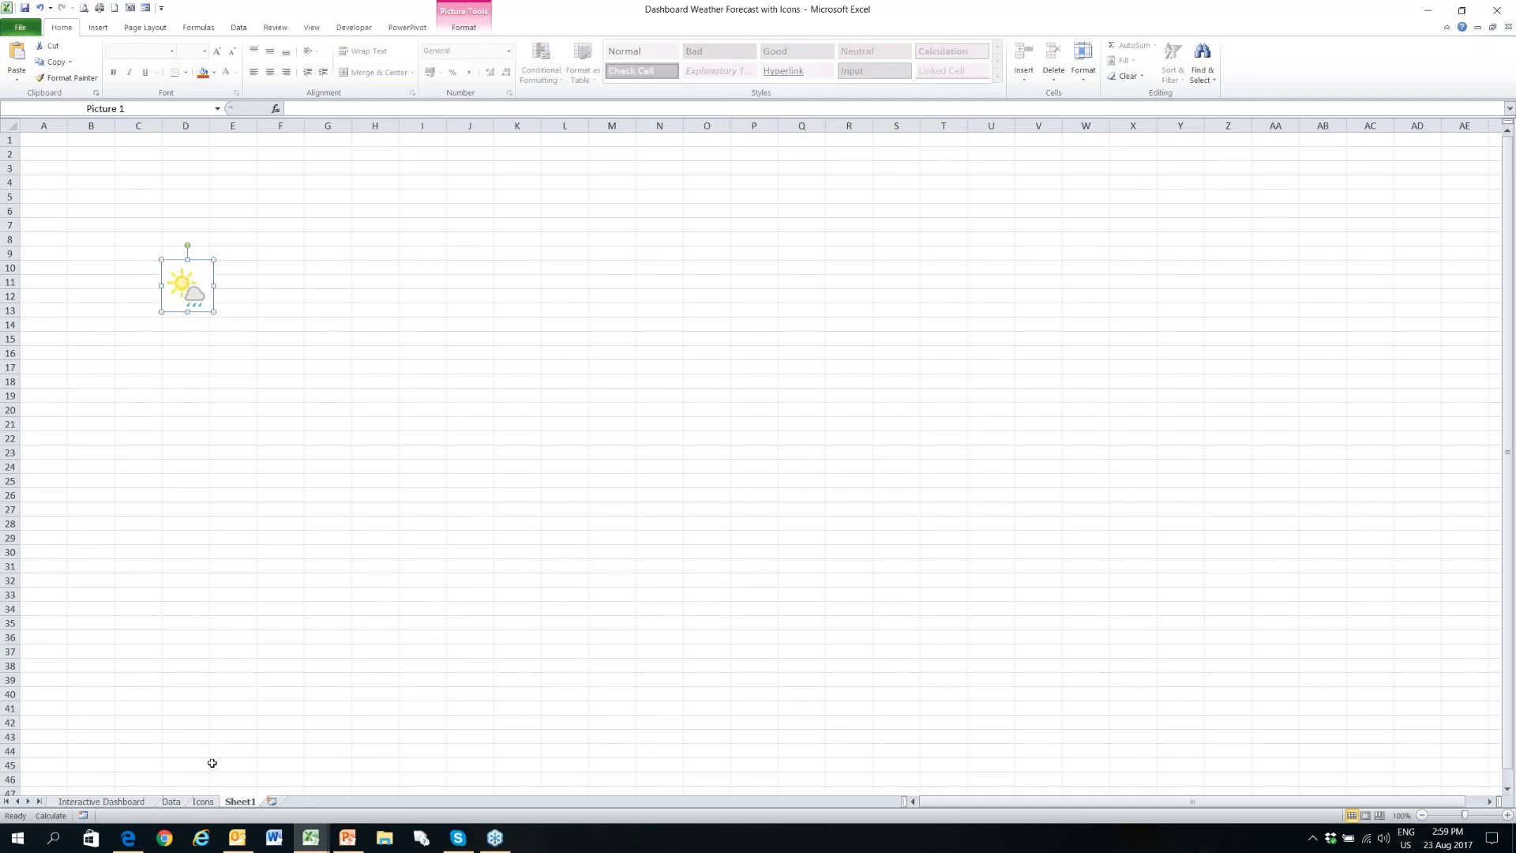
left_click(210, 802)
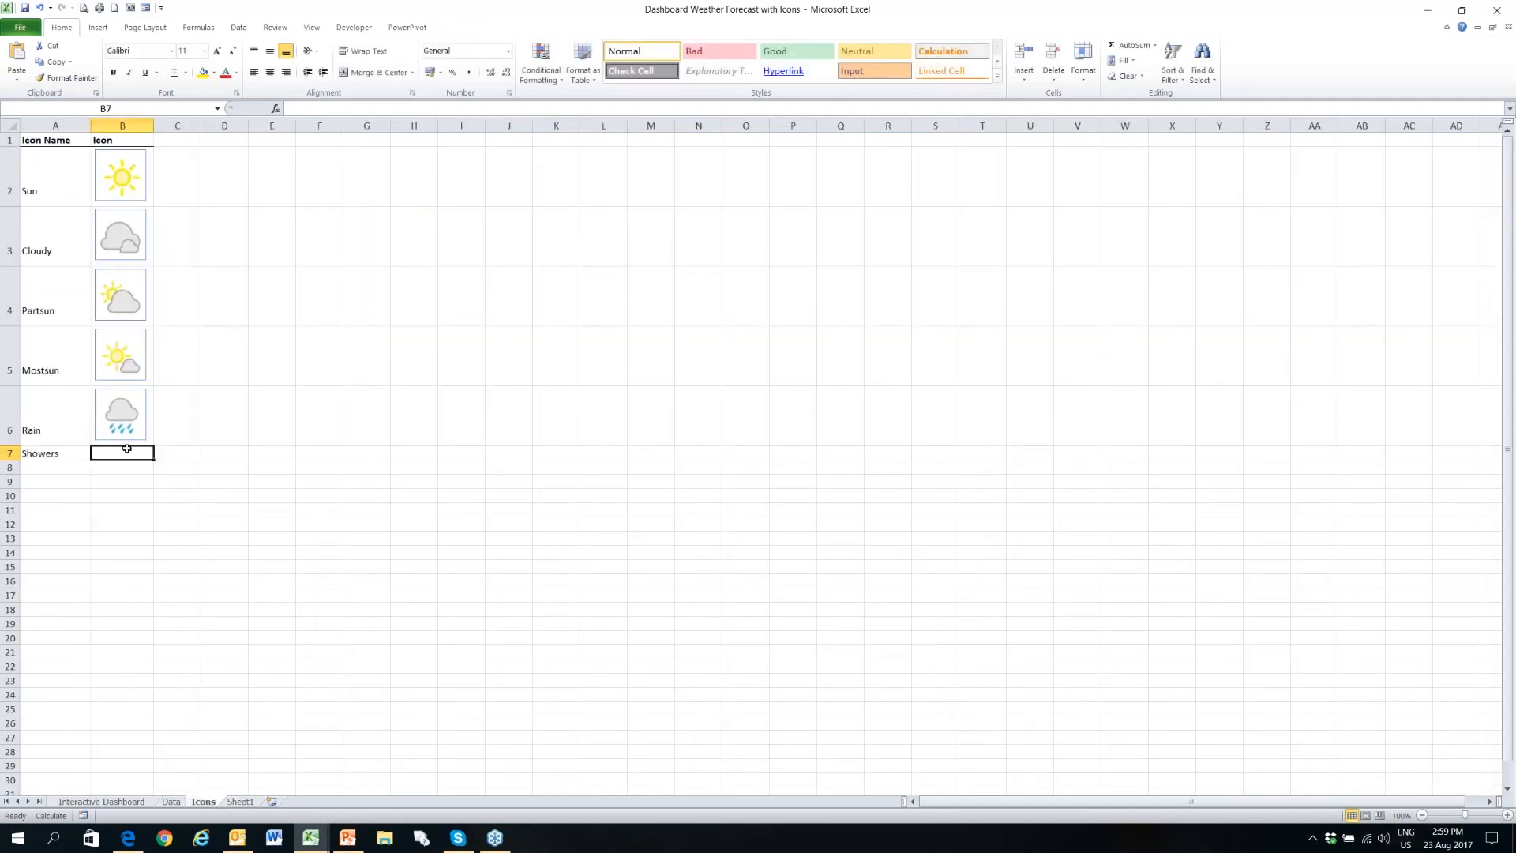
left_click(17, 59)
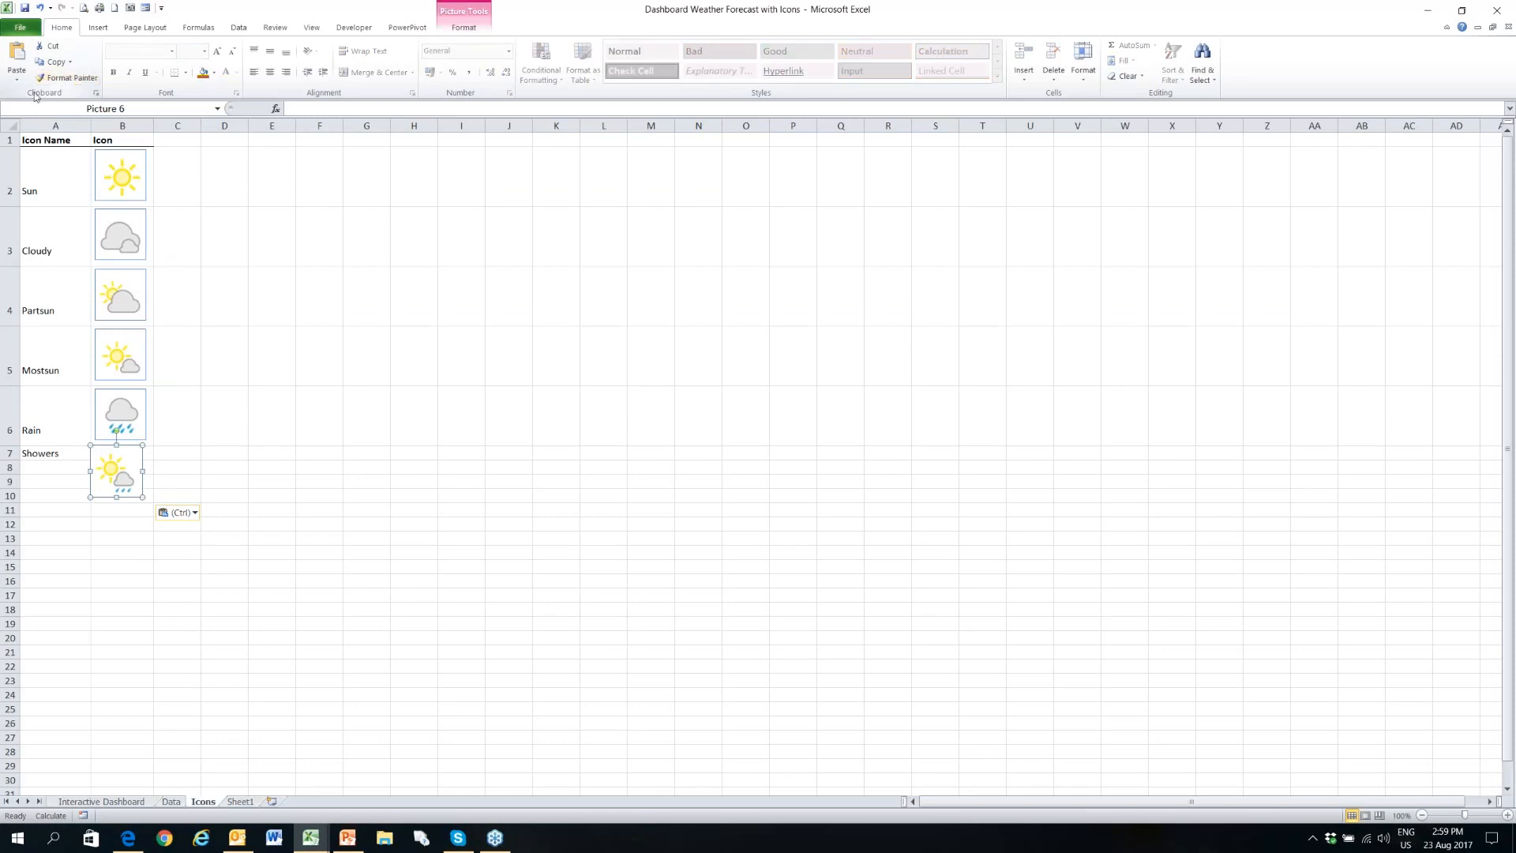
- Nudge the pasted Showers icon slightly down and to the right to line it up with the icons above, and select cell B7
key("Down")
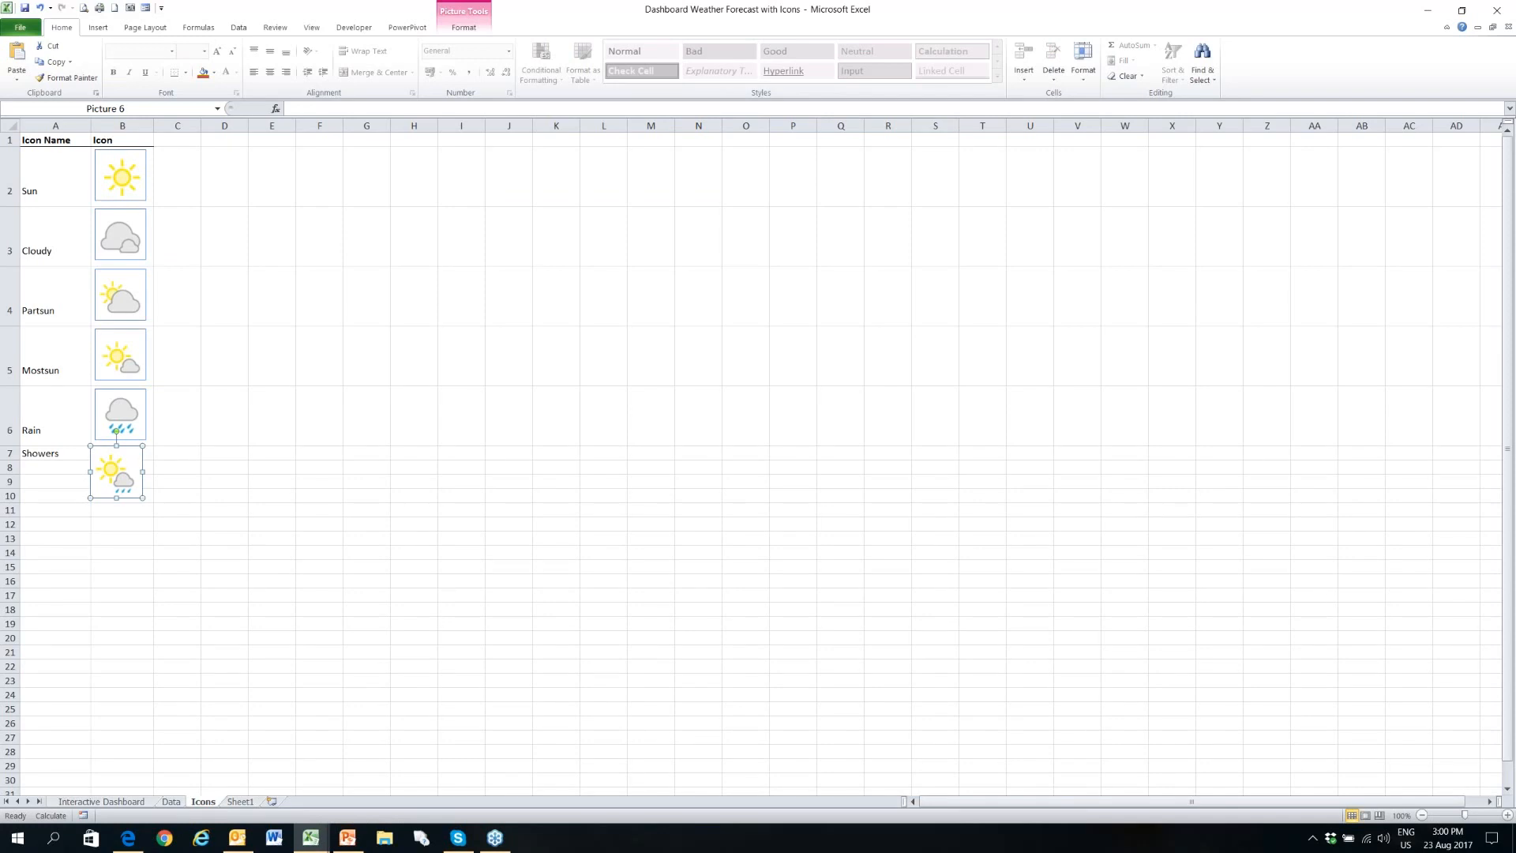
key("Down")
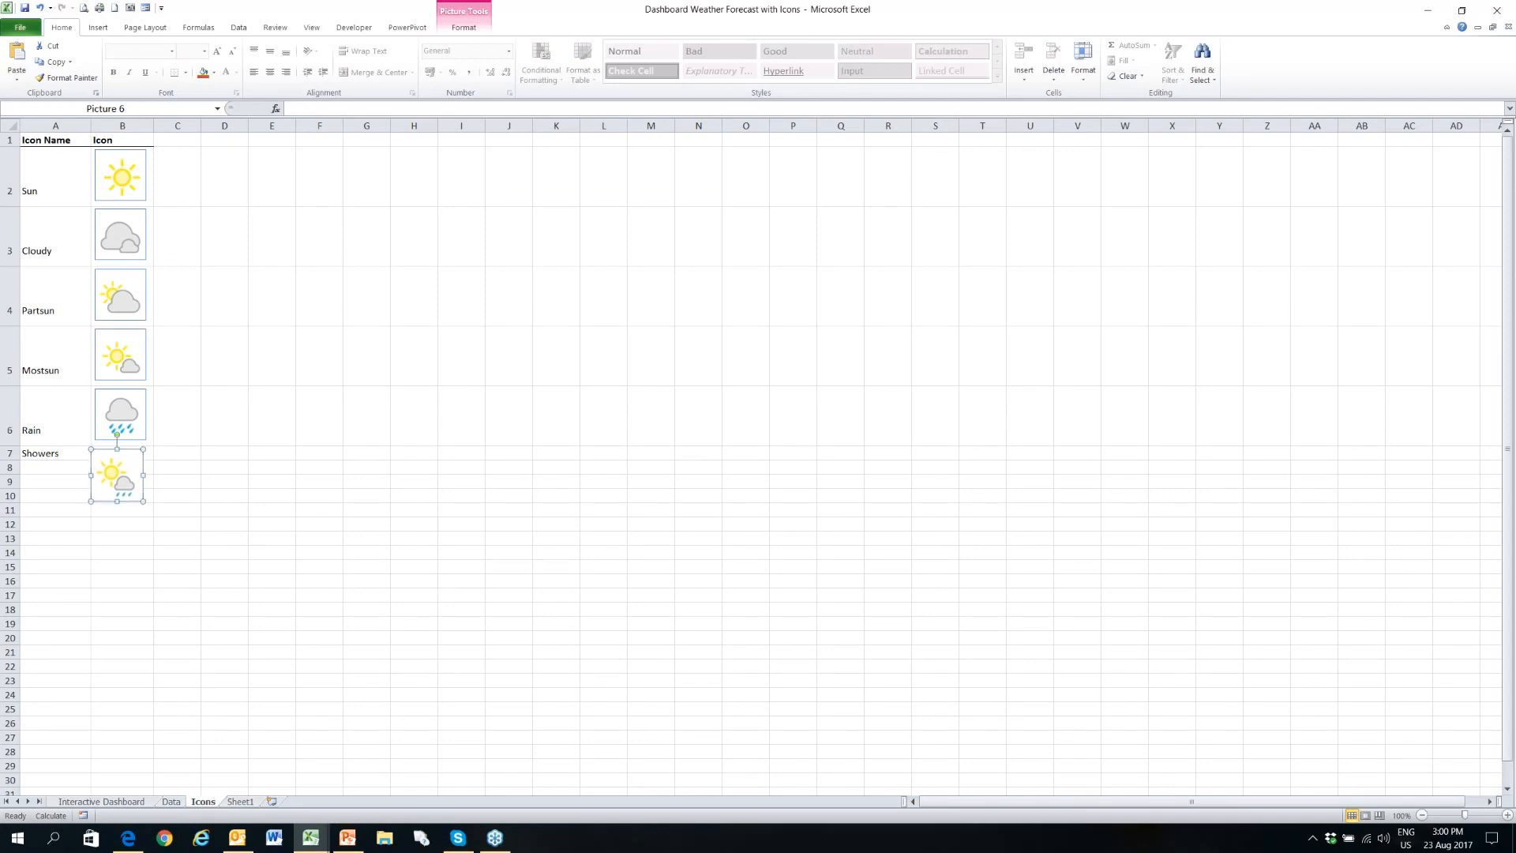
key("Right")
key("Right")
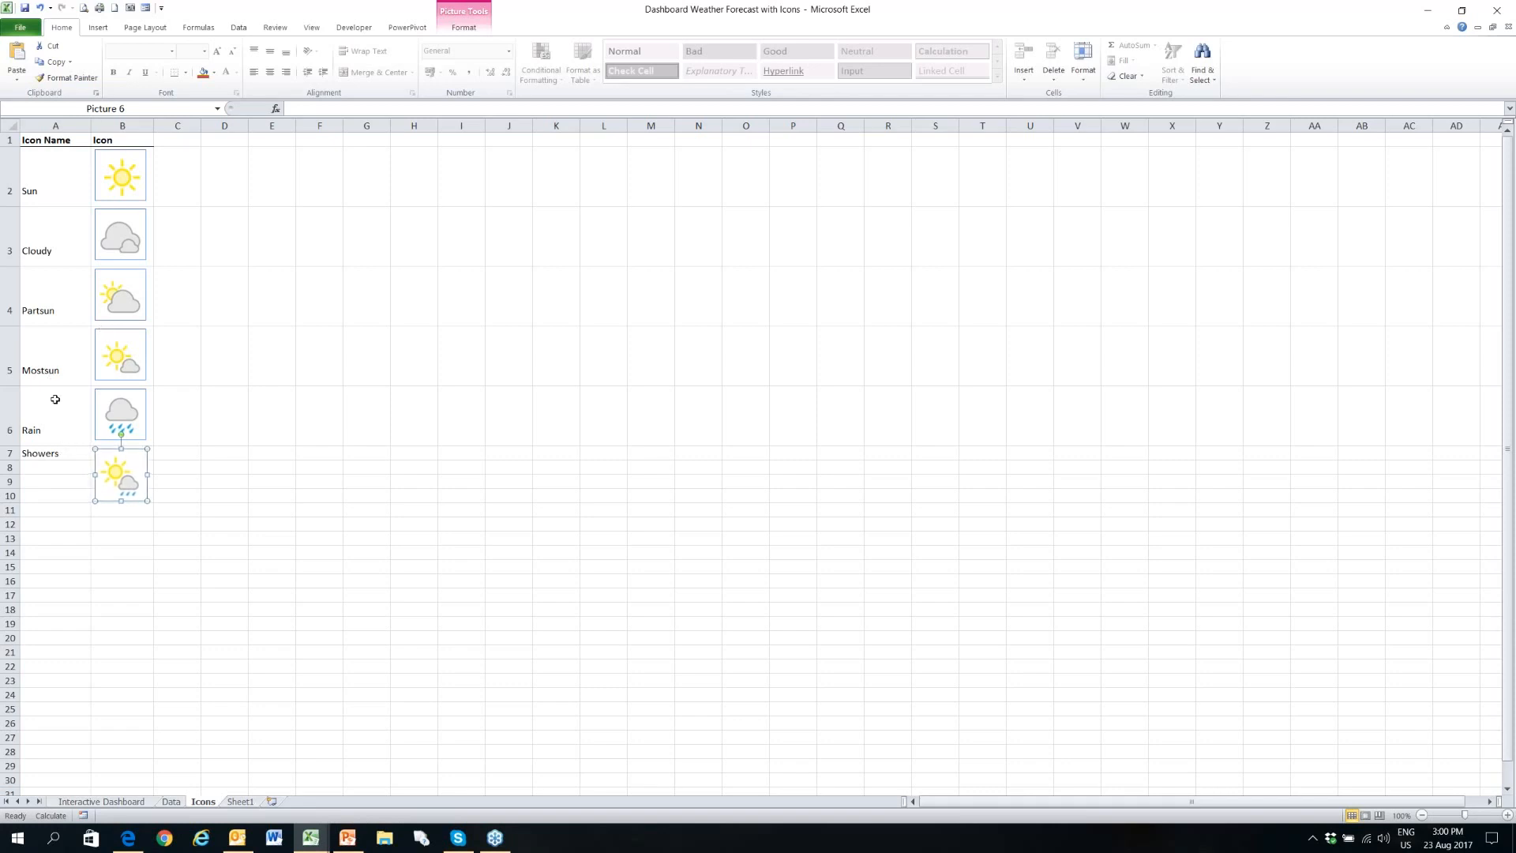
left_click(145, 447)
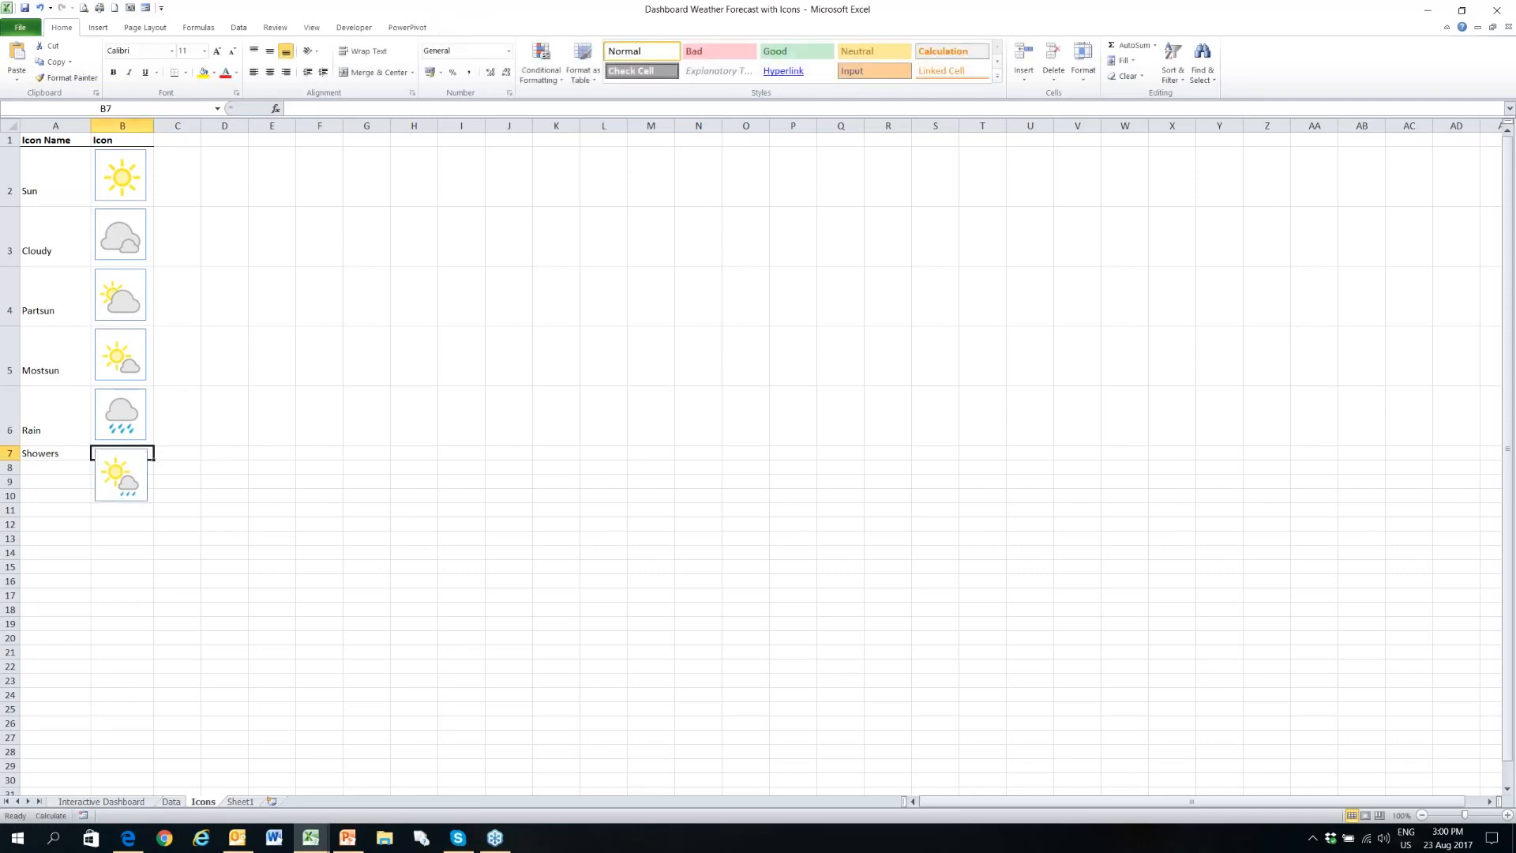
- Increase row 7's height to 61.80 to contain the Showers icon, and check the picture against its underlying cell B7
left_click(11, 453)
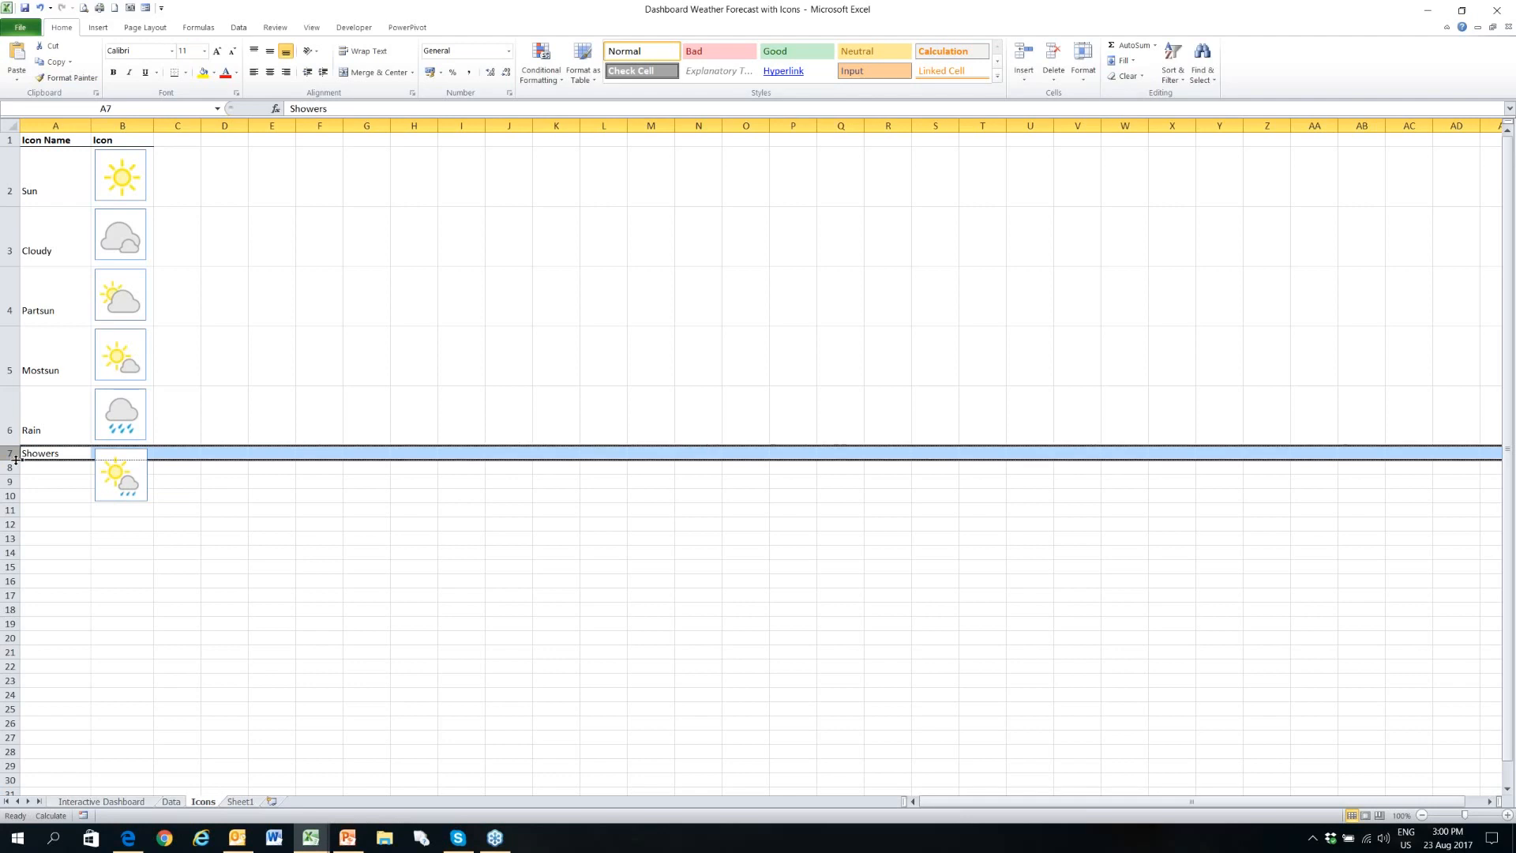
left_click_drag(15, 459, 29, 507)
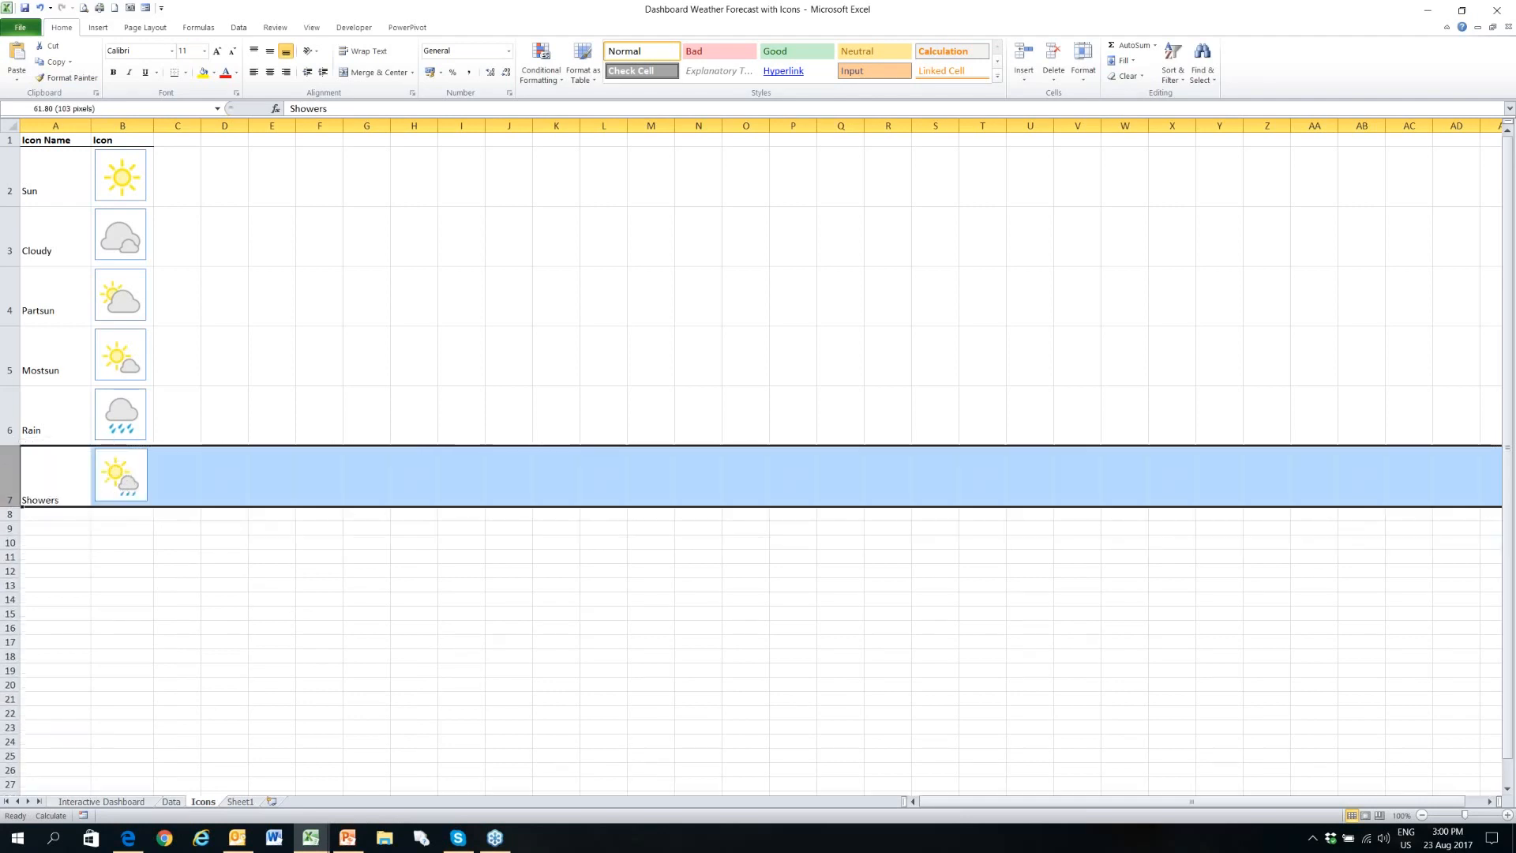
left_click(152, 483)
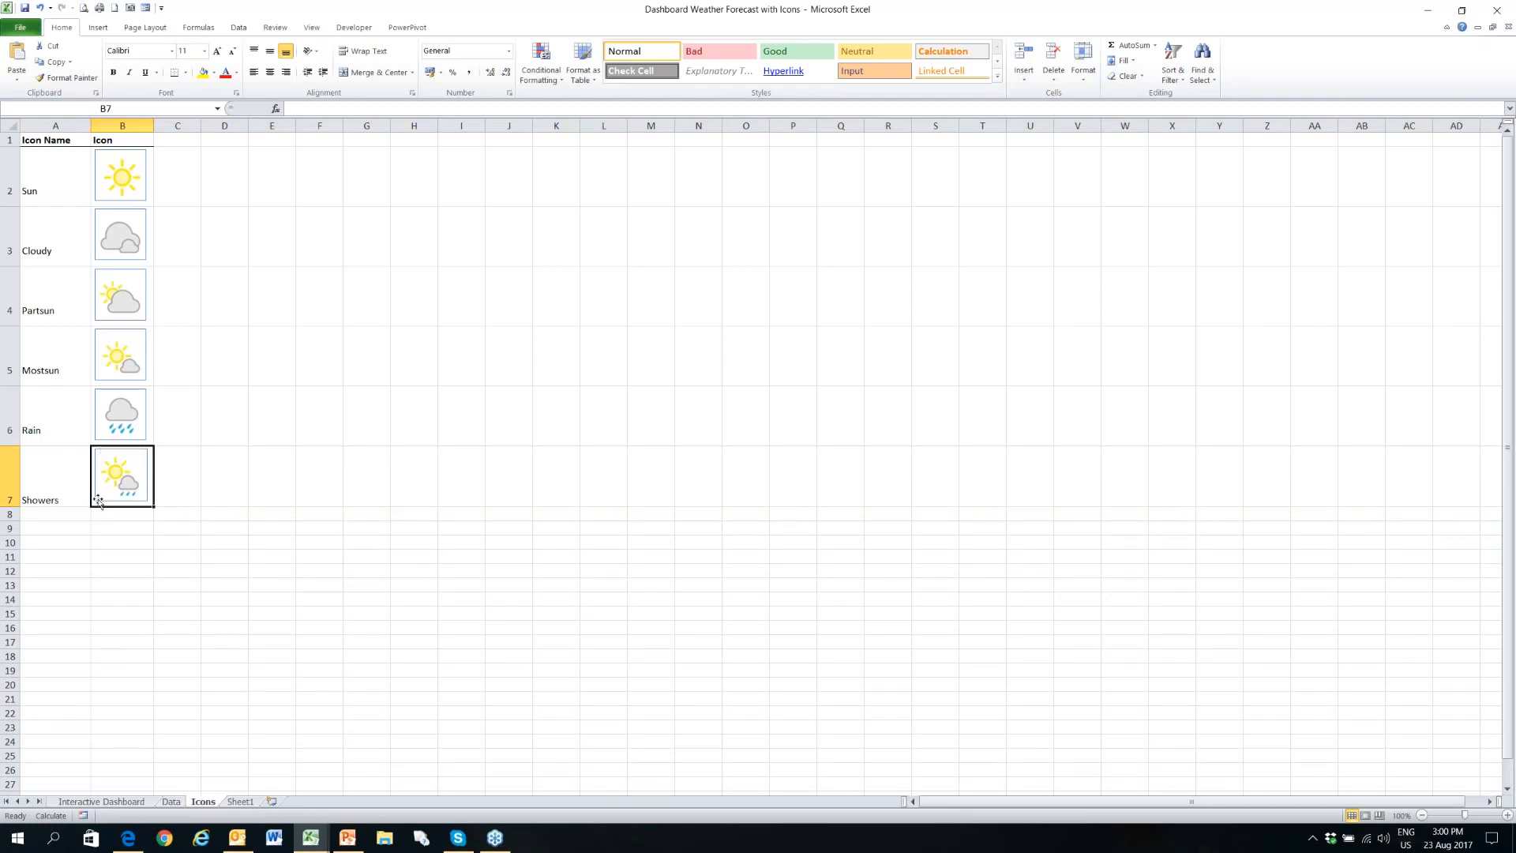
left_click(64, 473)
left_click(145, 478)
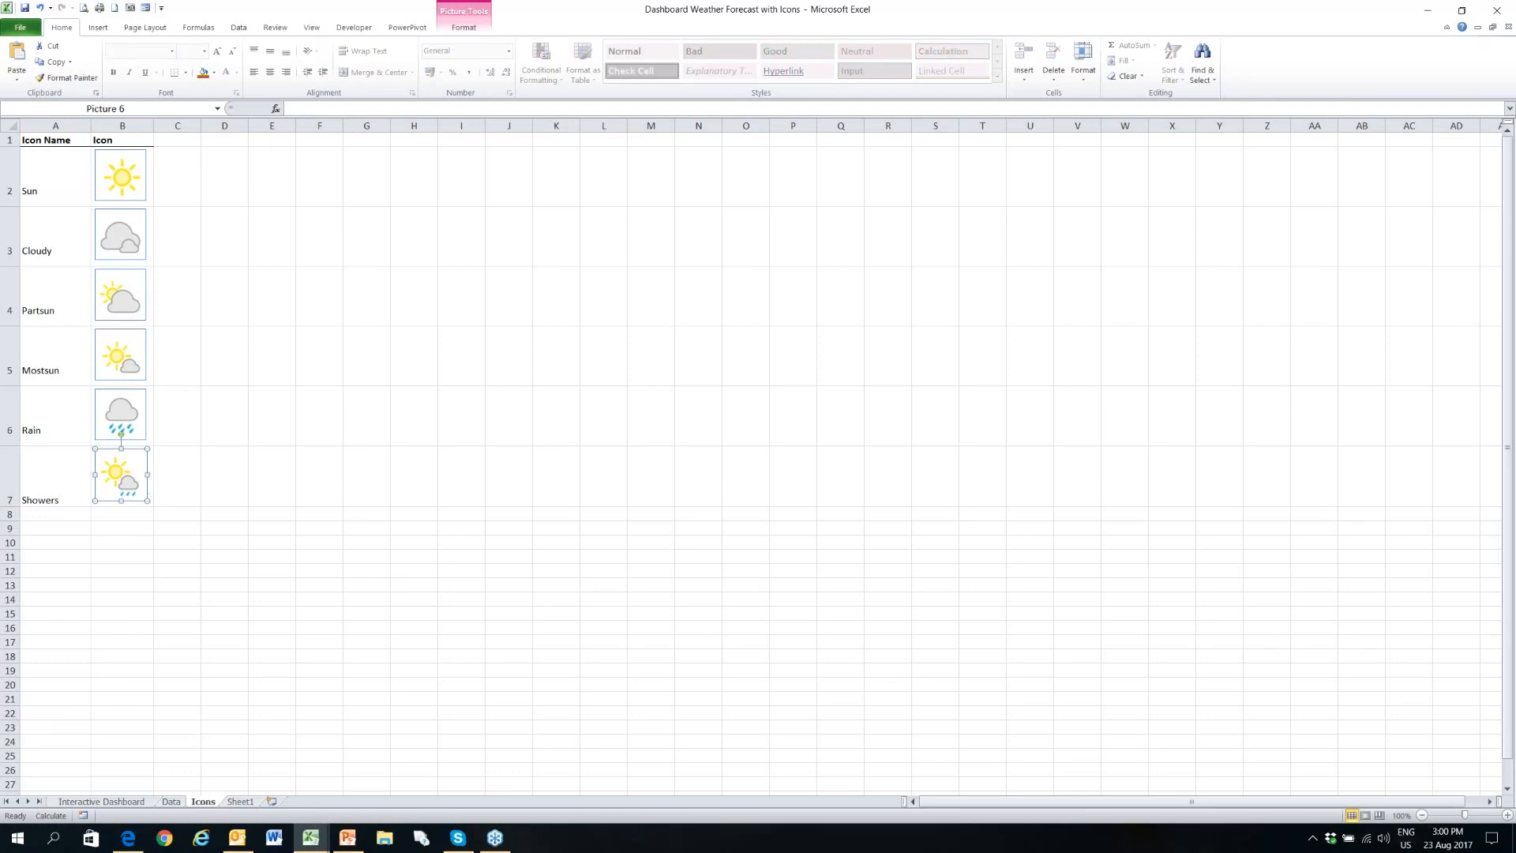
left_click(151, 492)
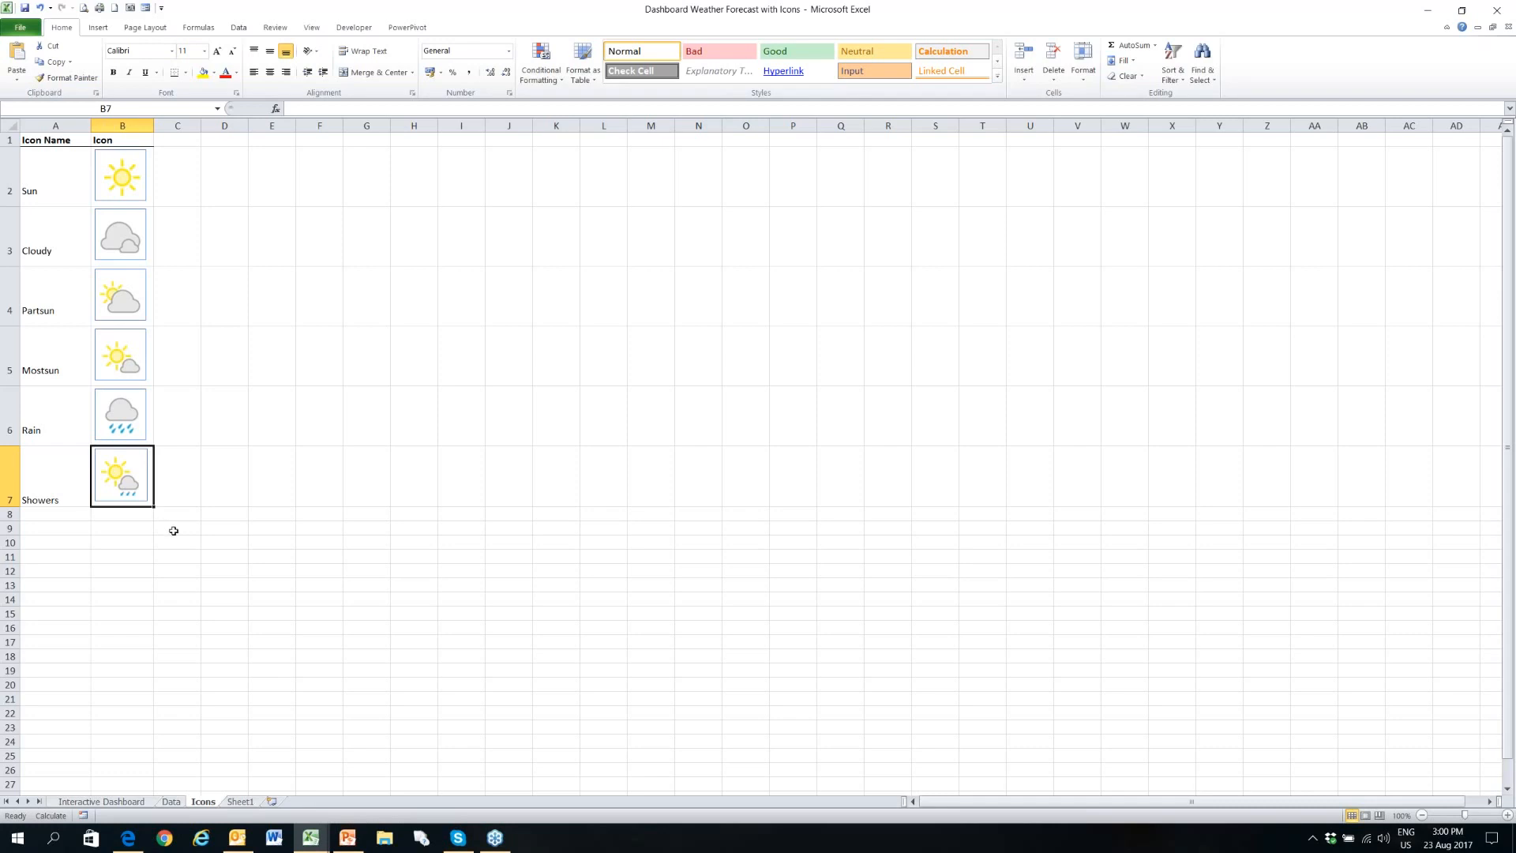
- Select the Day_1 to Day_4 labels in B23:E23 on the Data sheet
left_click(172, 801)
left_click(94, 453)
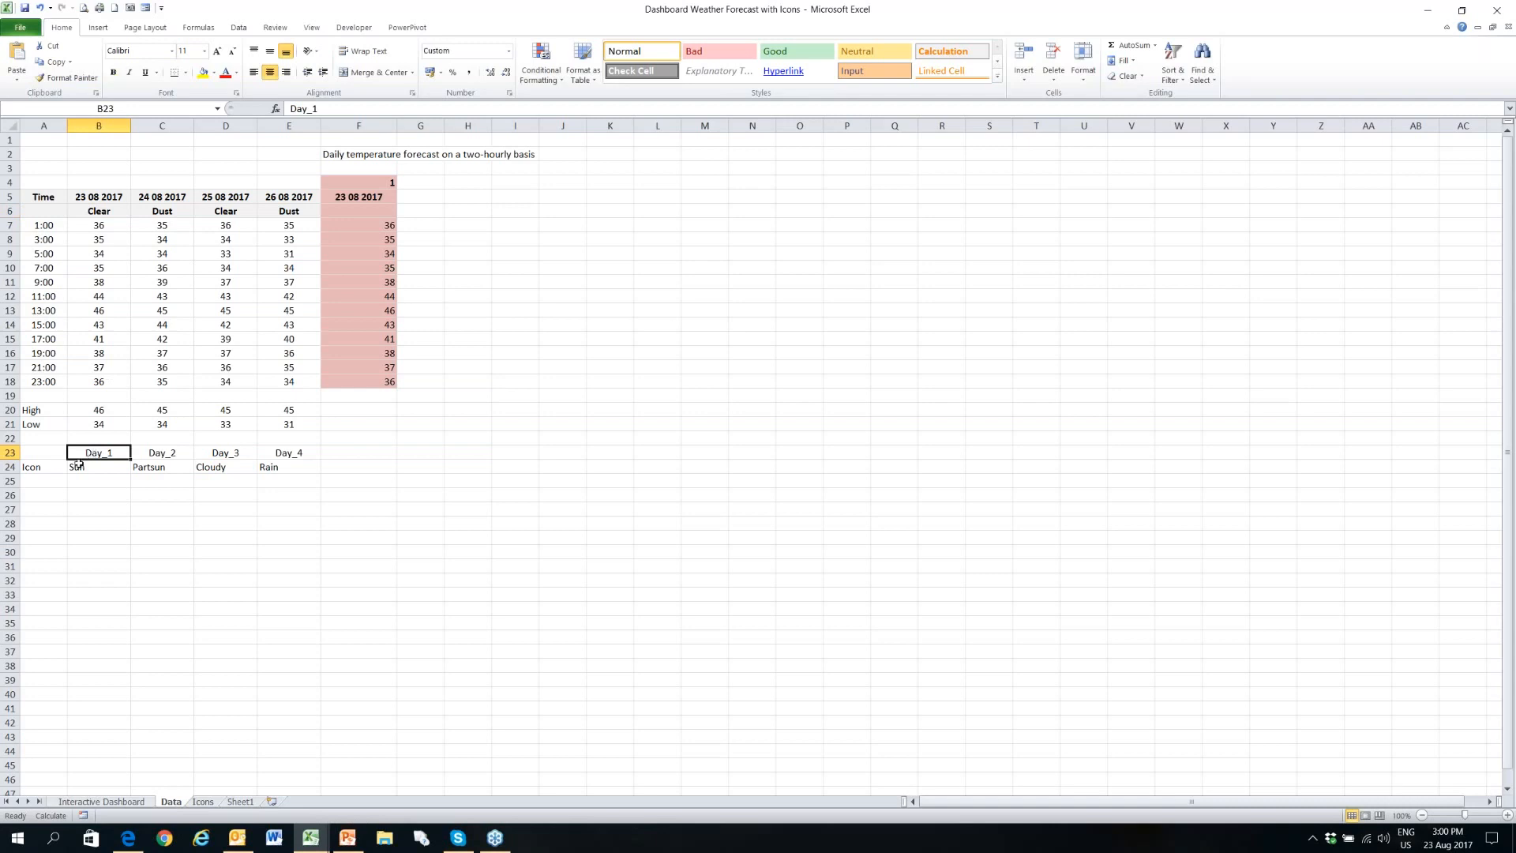
left_click_drag(108, 453, 272, 453)
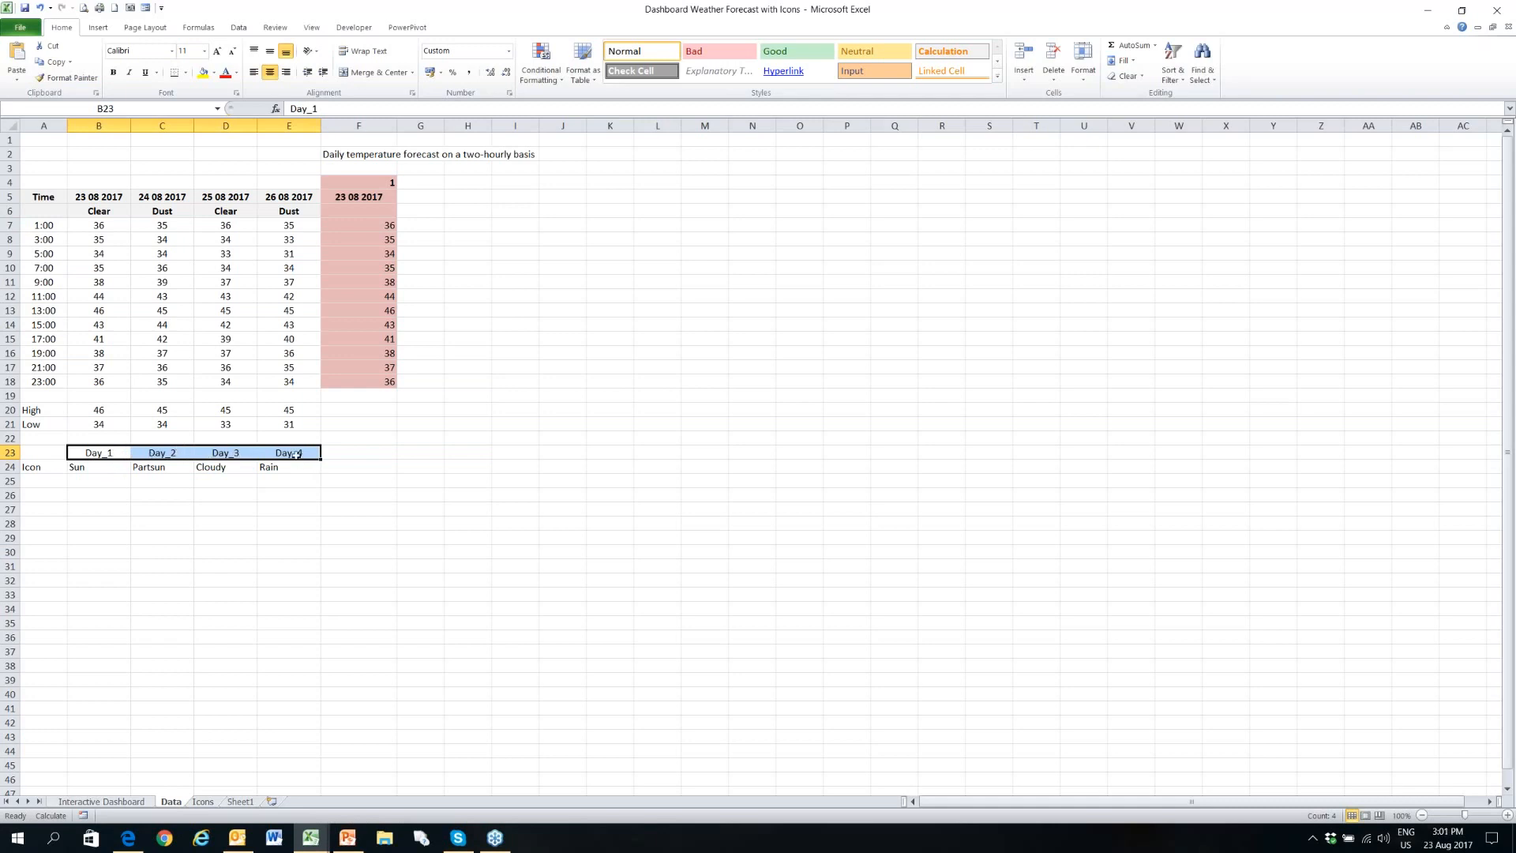
- Inspect the Day_1 label, the Icon row label and the Day_1 icon cell B24 on the Data sheet
left_click(119, 450)
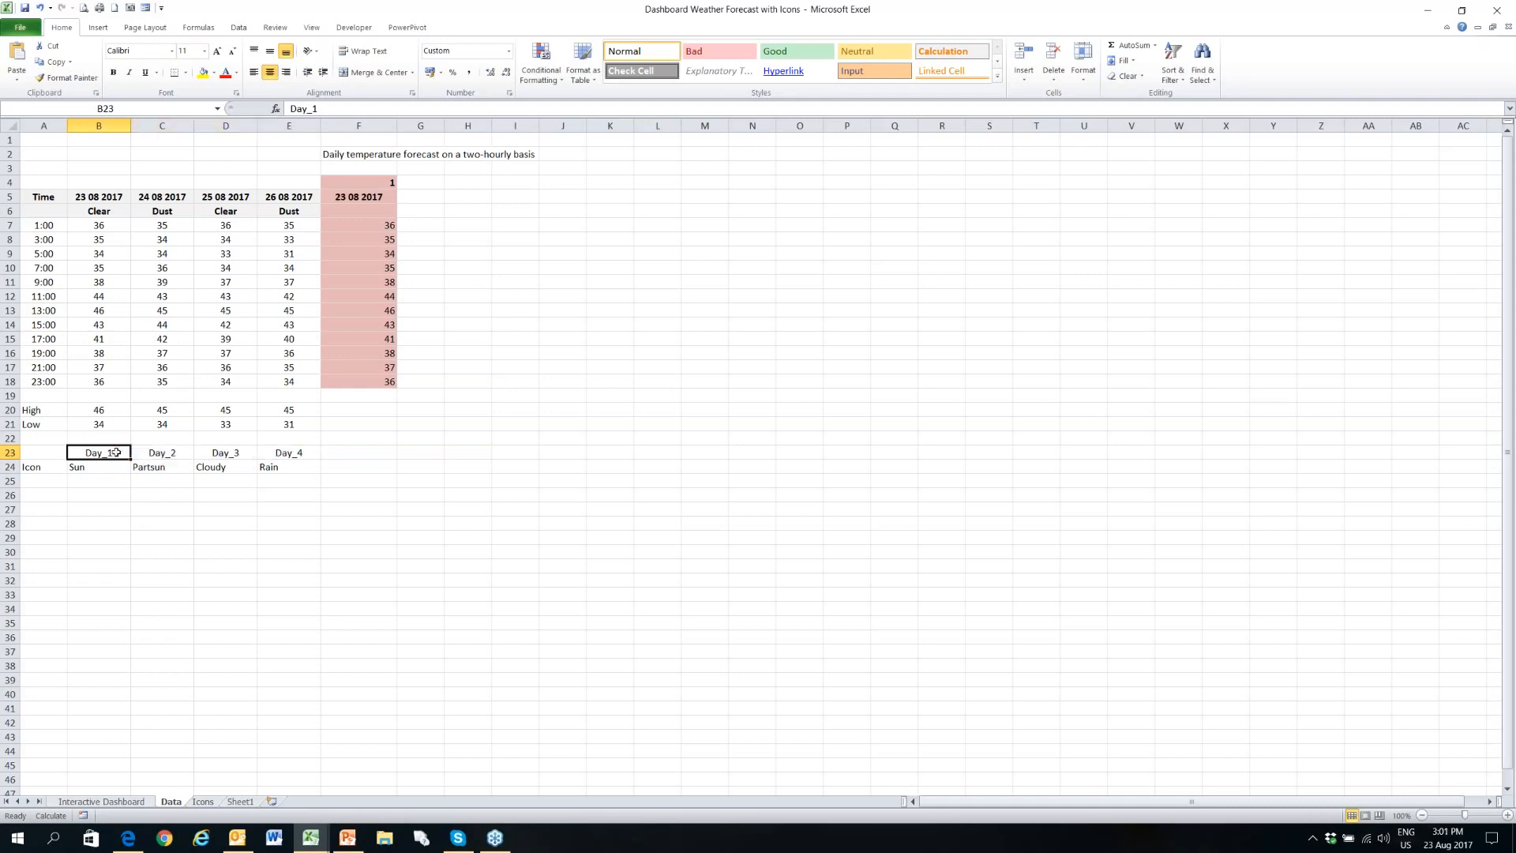
left_click(48, 466)
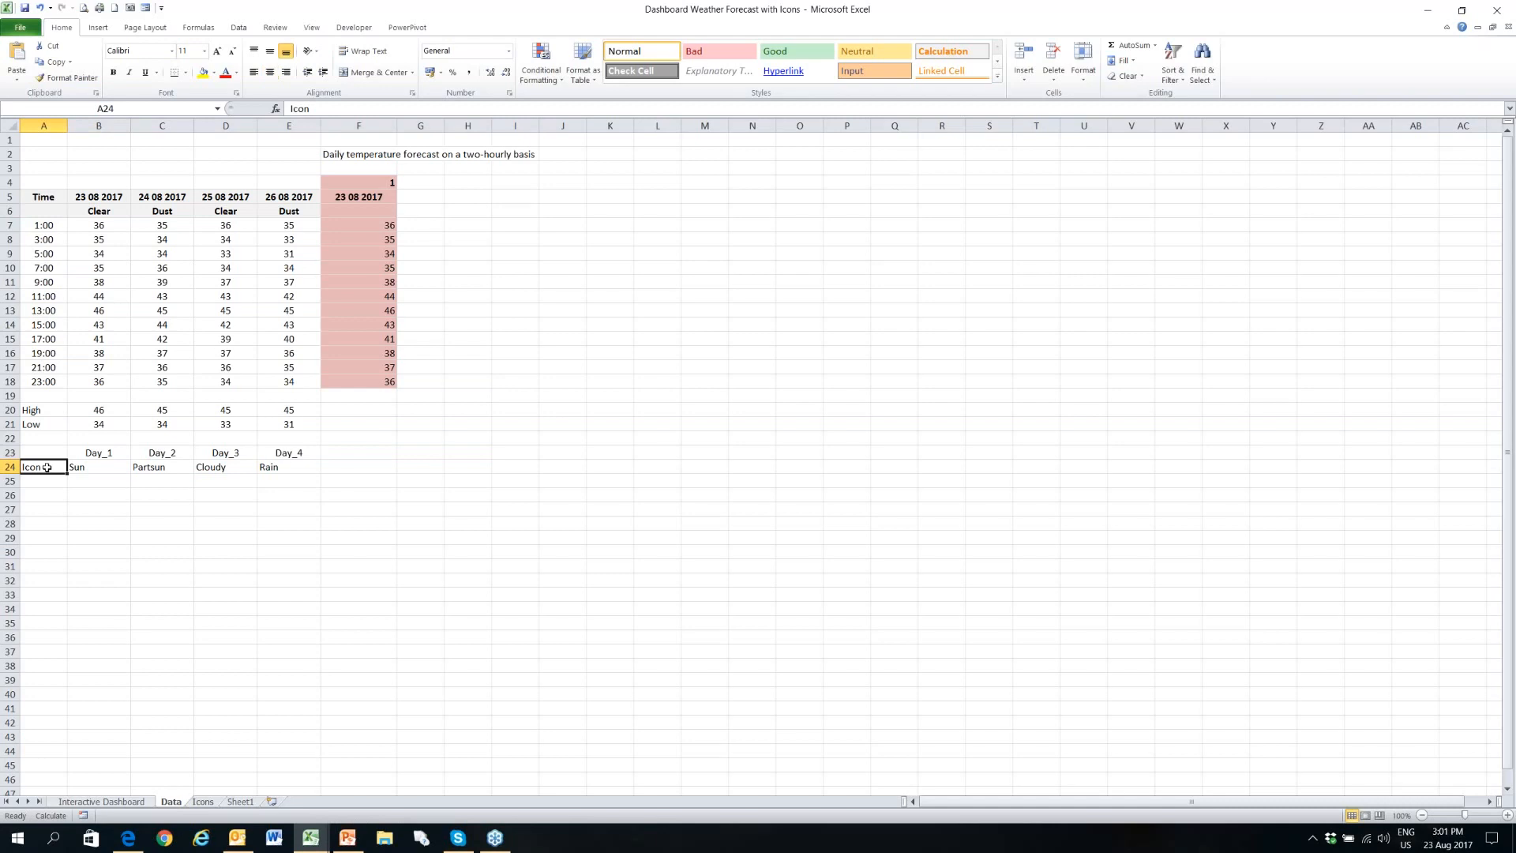
left_click(115, 467)
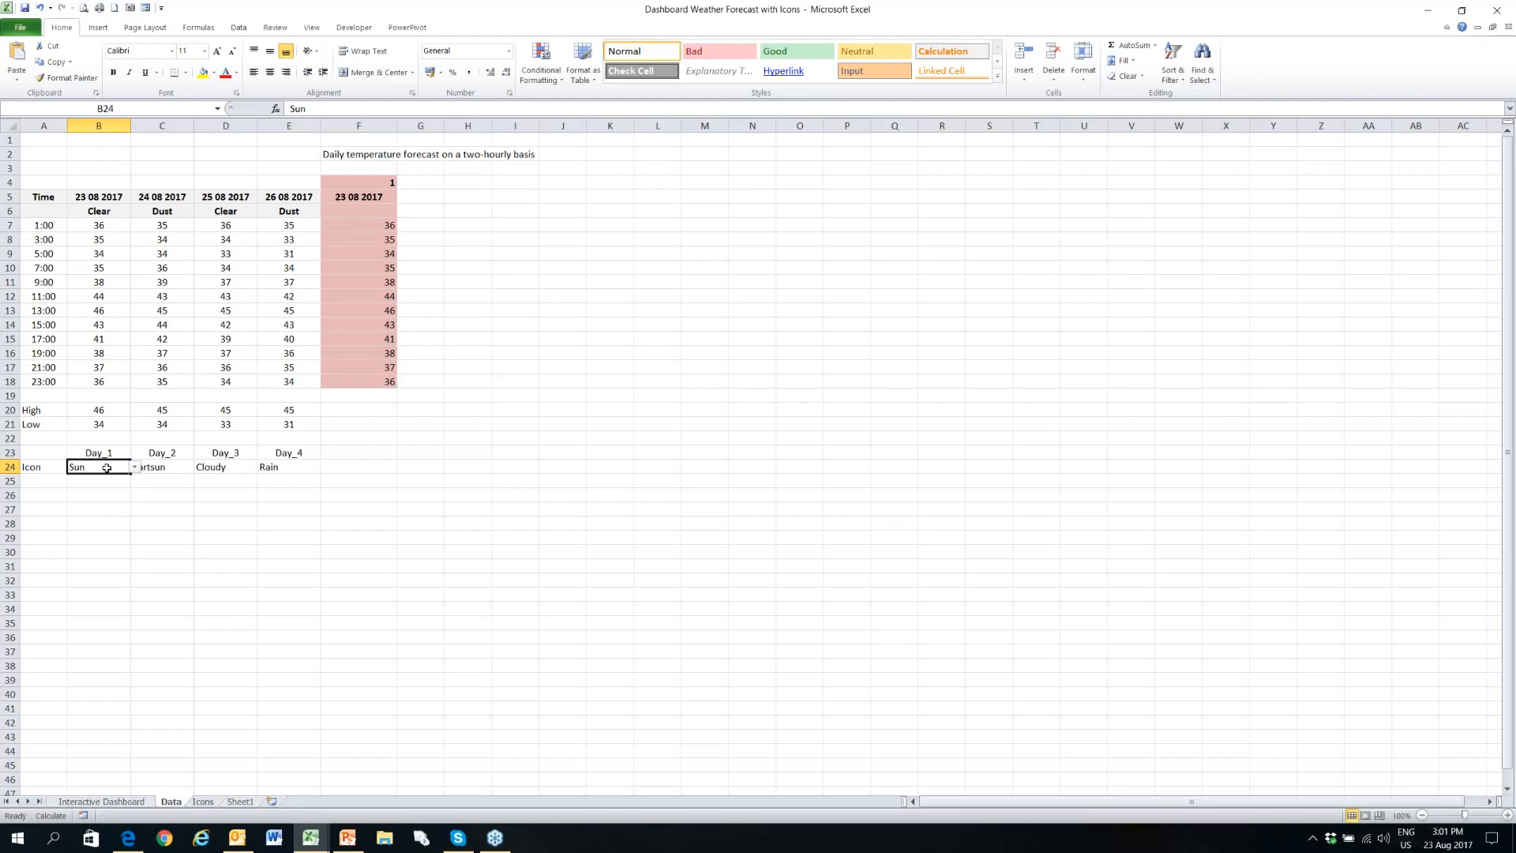
- Add the label Day_5 in cell F23, beside Day_4
left_click(341, 455)
type("D")
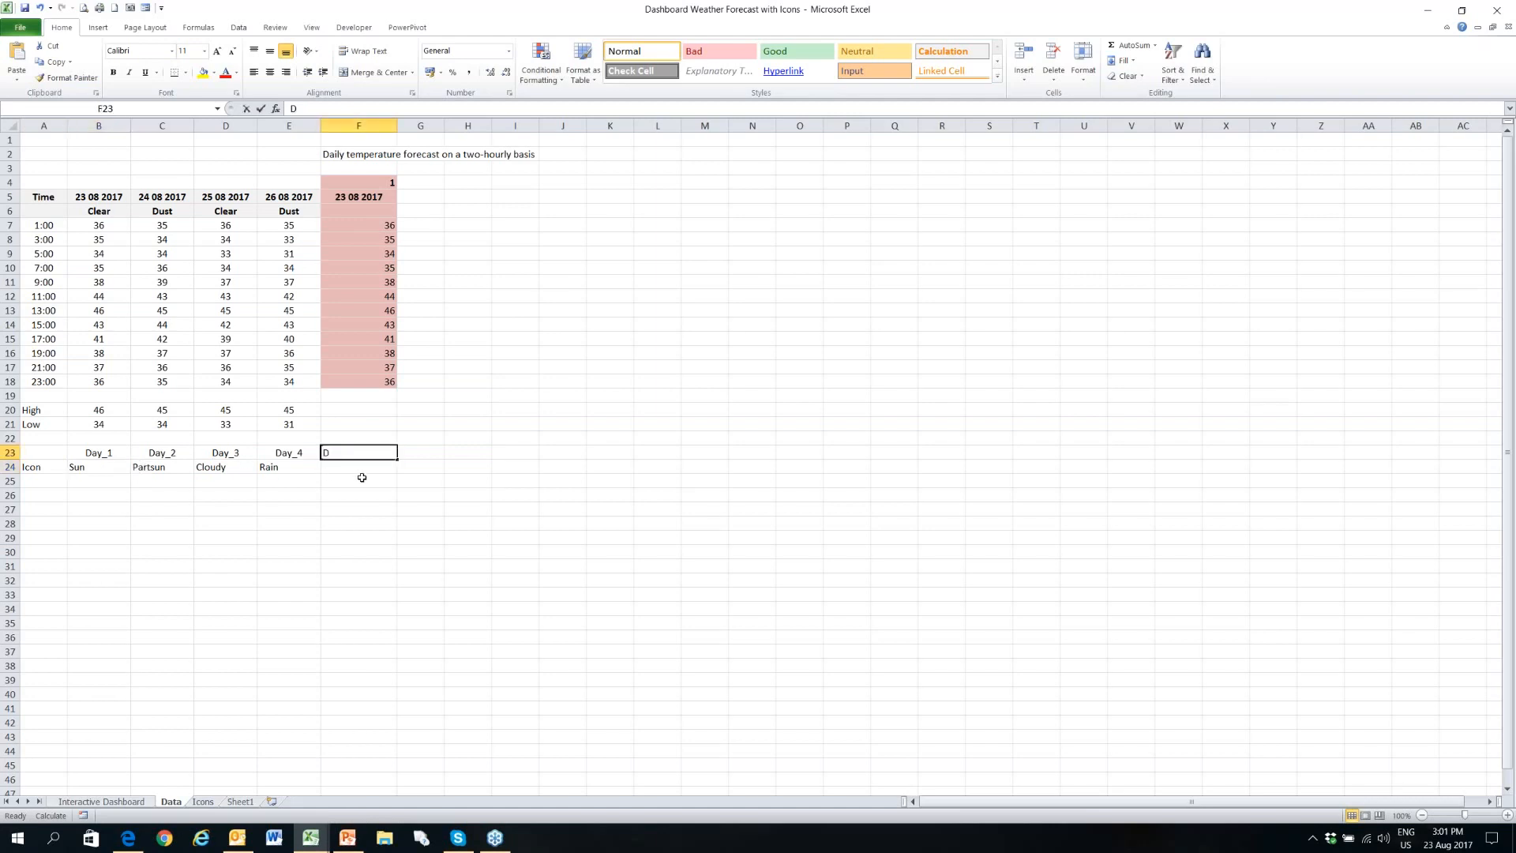
type("ay_5")
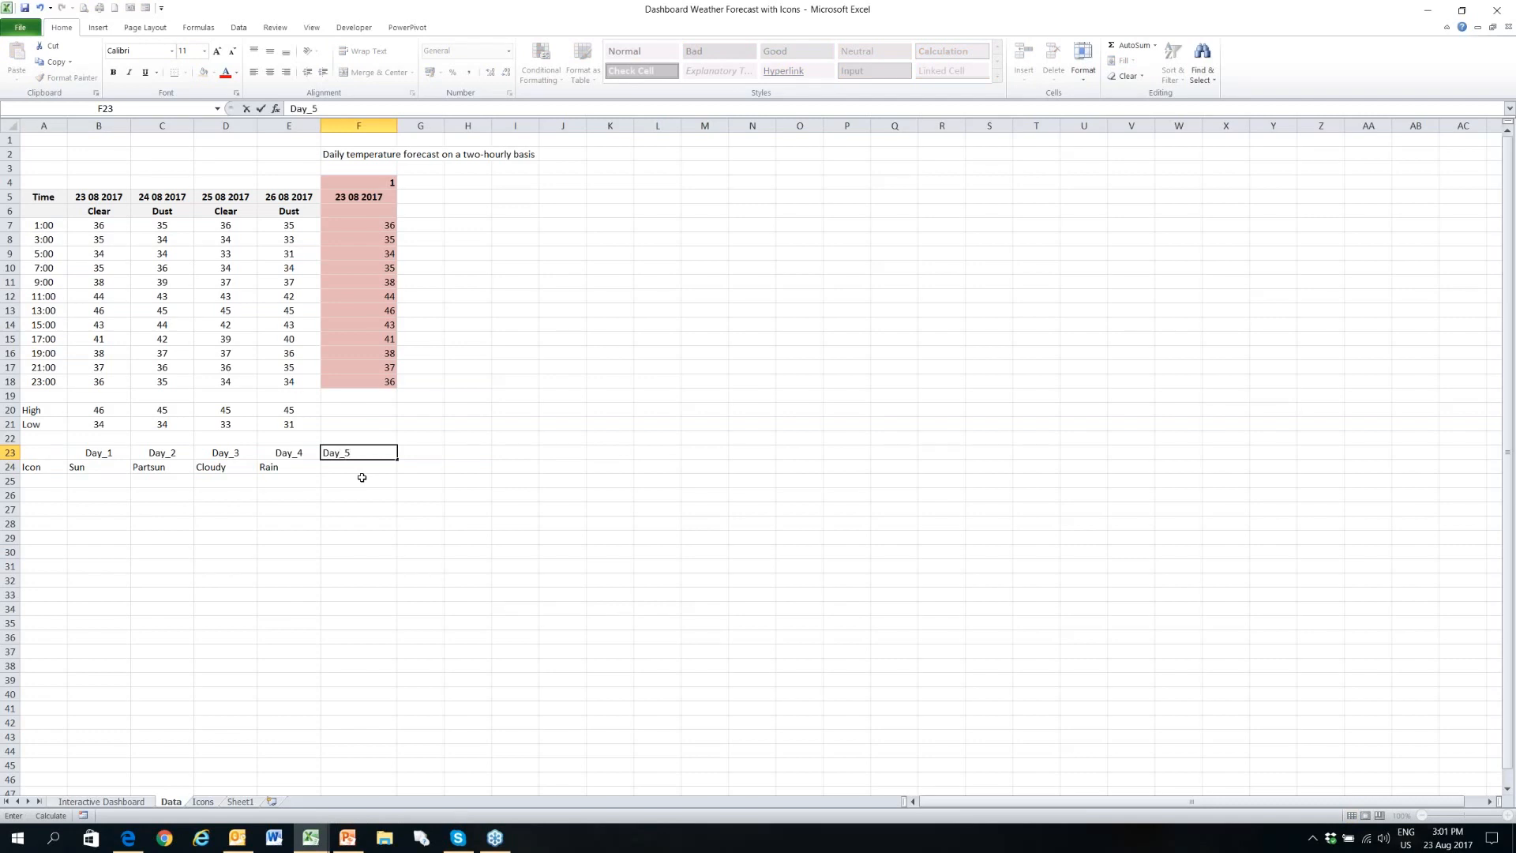
key("Return")
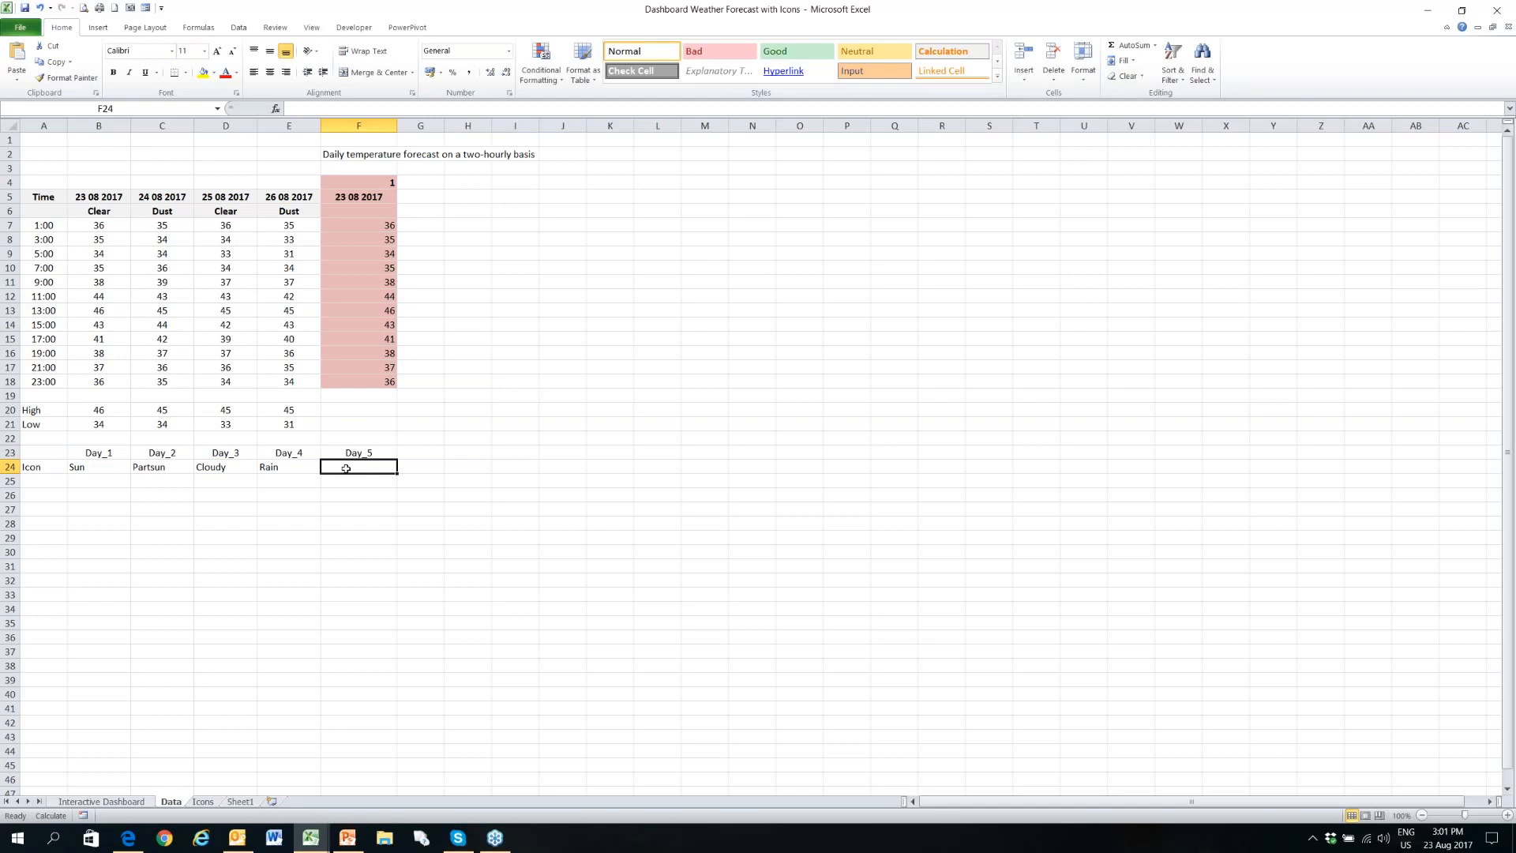
- Add list data validation to cell F24 with the icon names in Icons!$A$2:$A$7 as its source
left_click(239, 28)
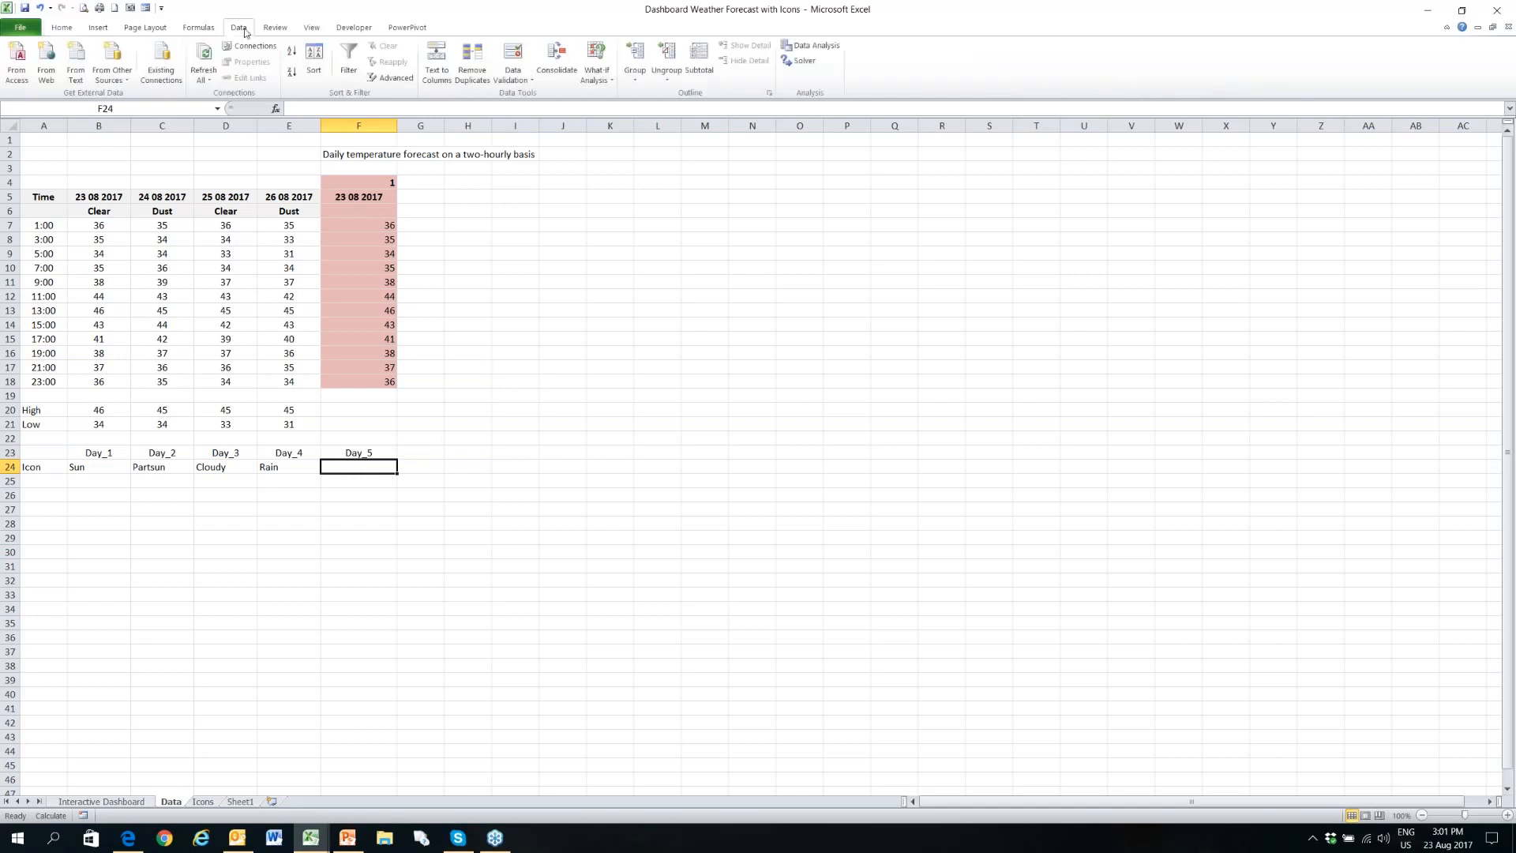
left_click(519, 80)
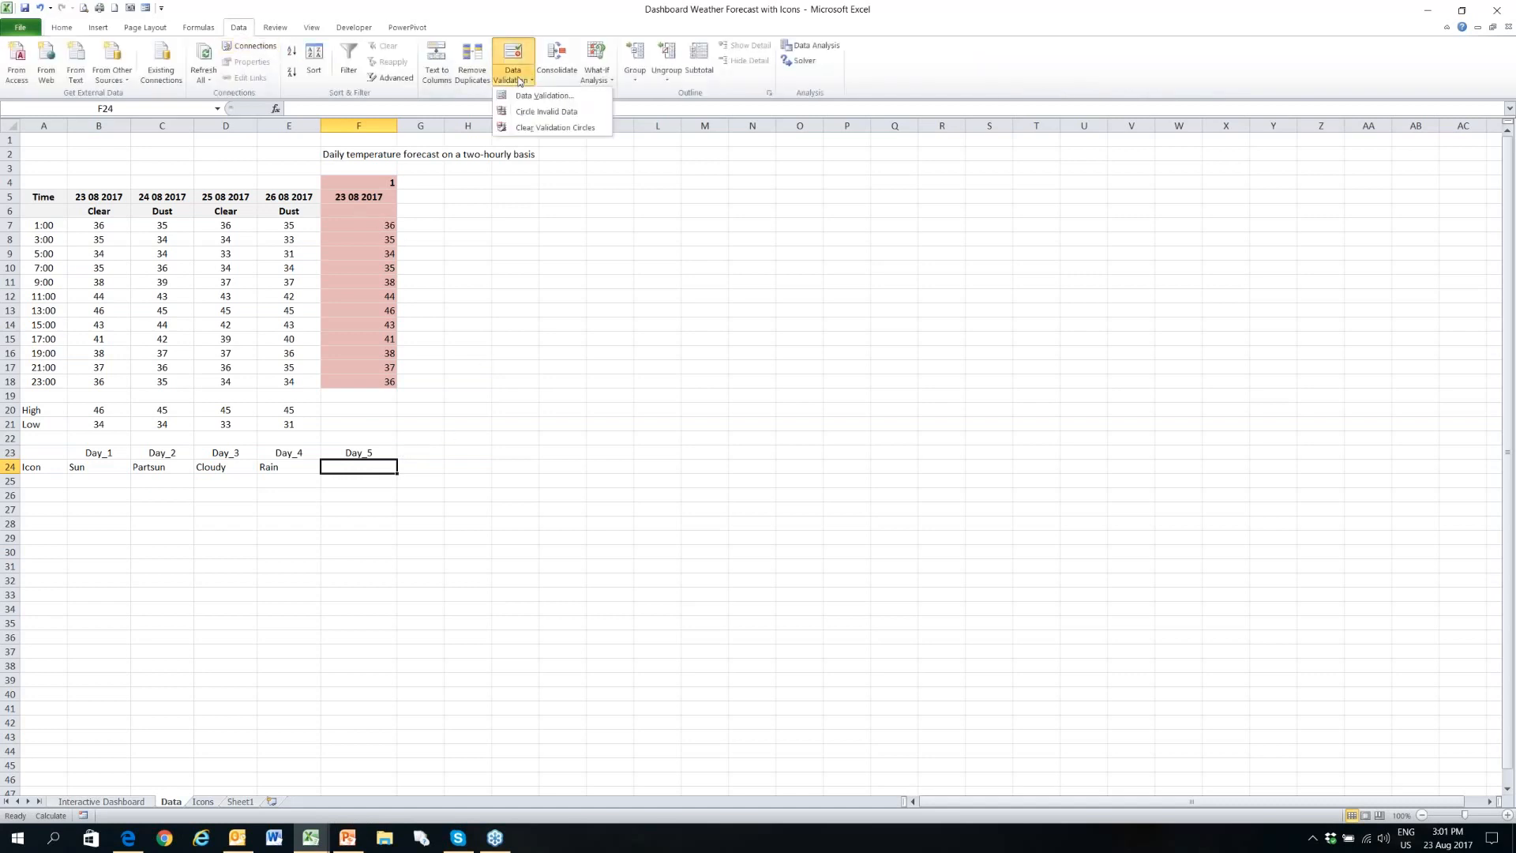
left_click(544, 95)
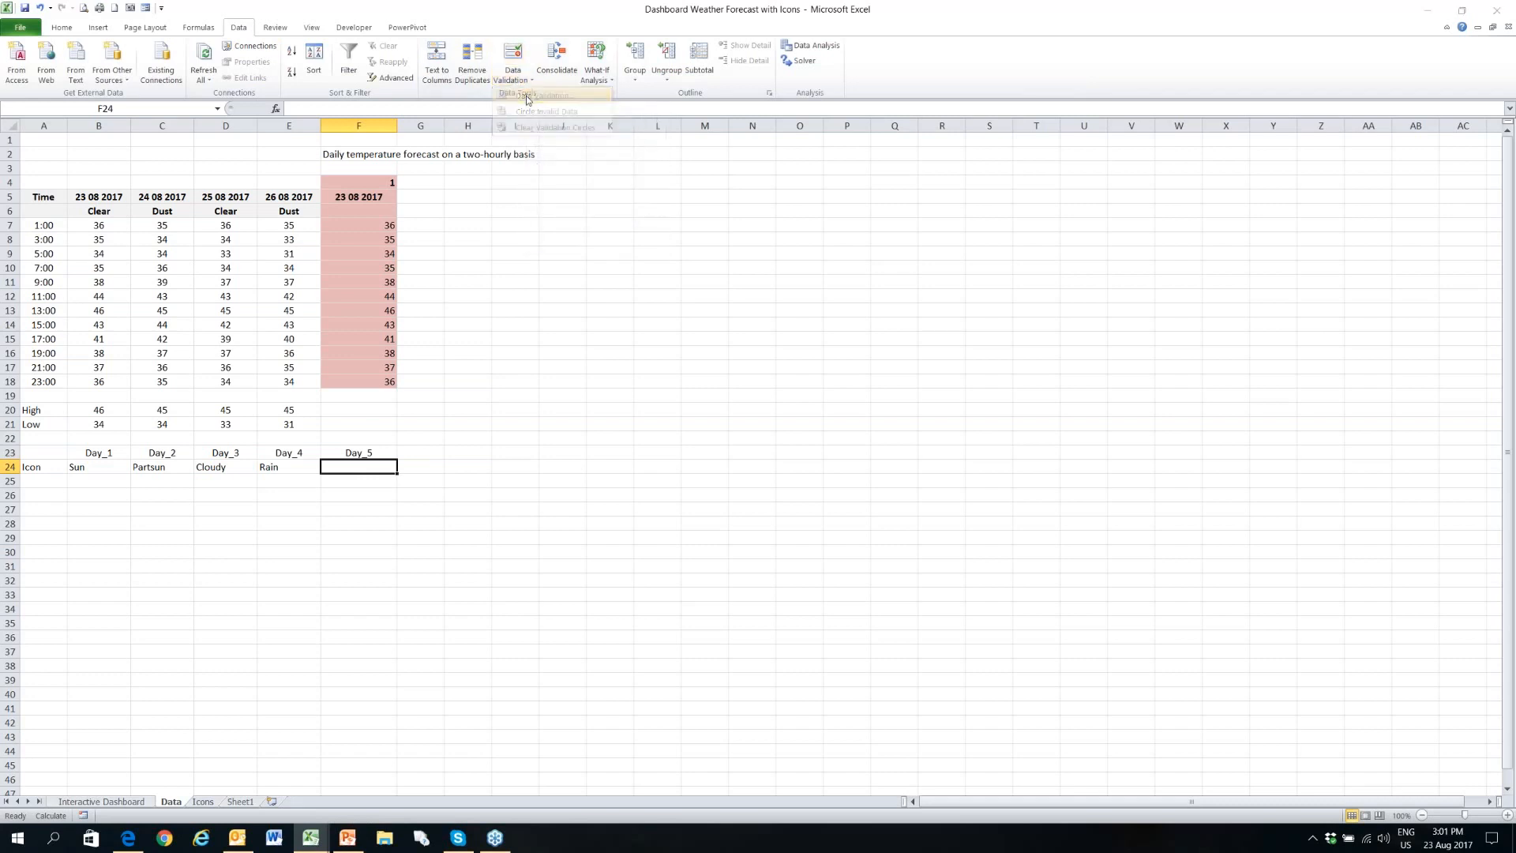
left_click(1030, 386)
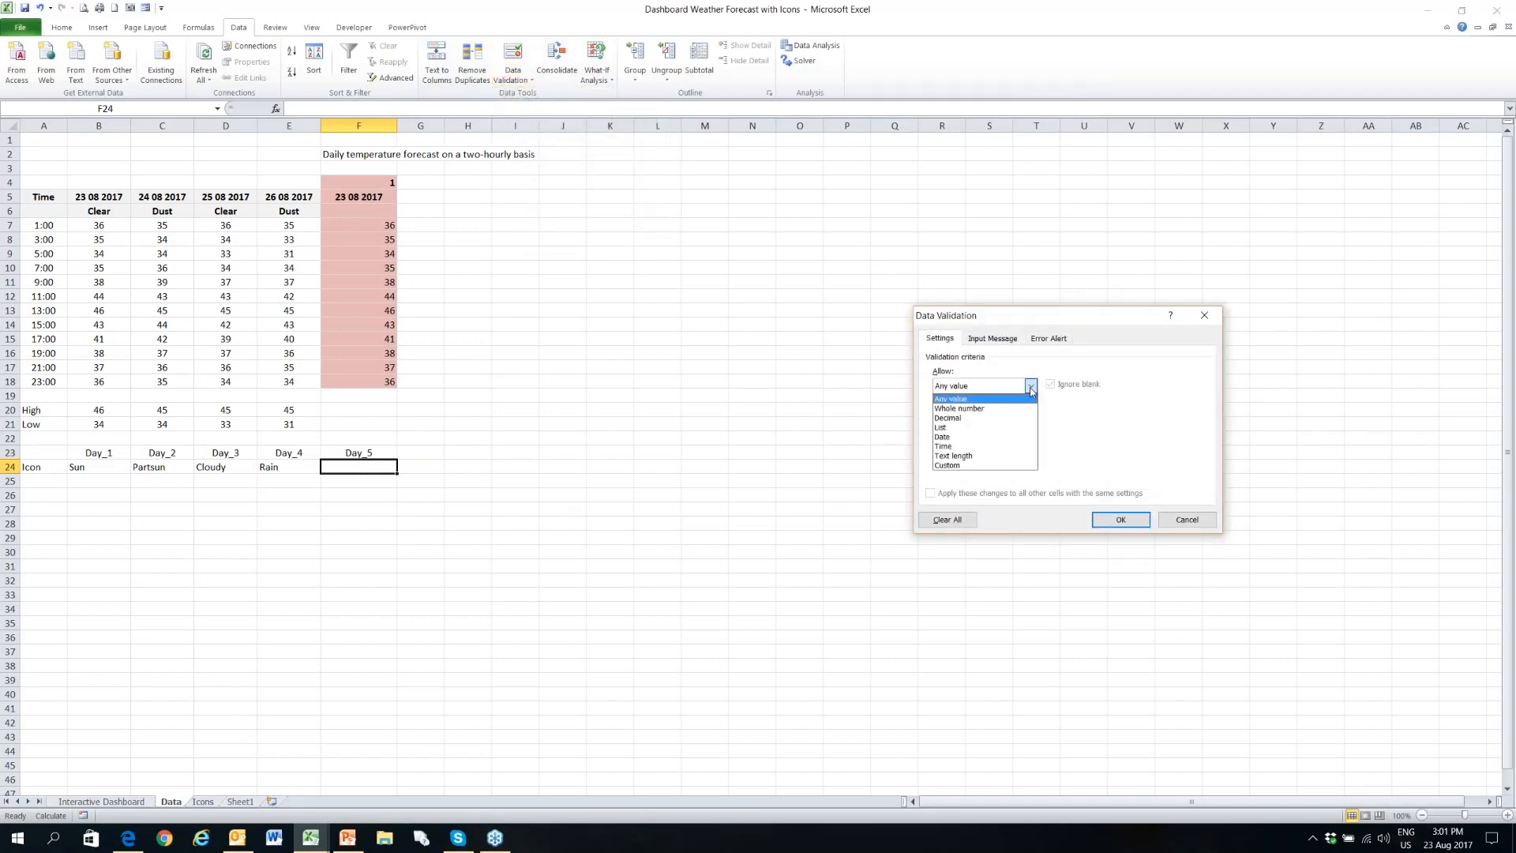
left_click(1015, 430)
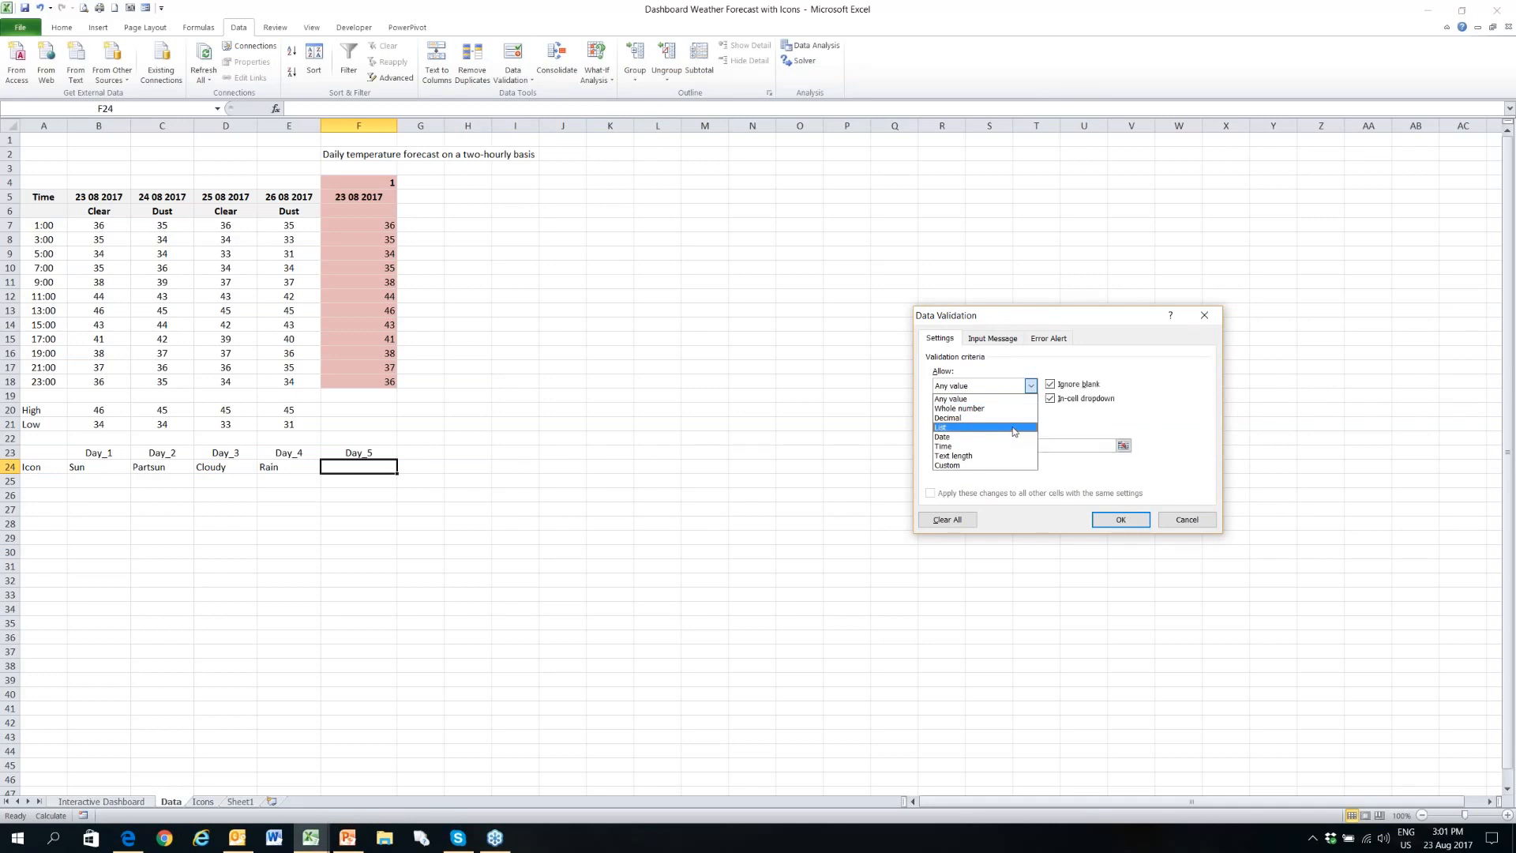
left_click(1122, 446)
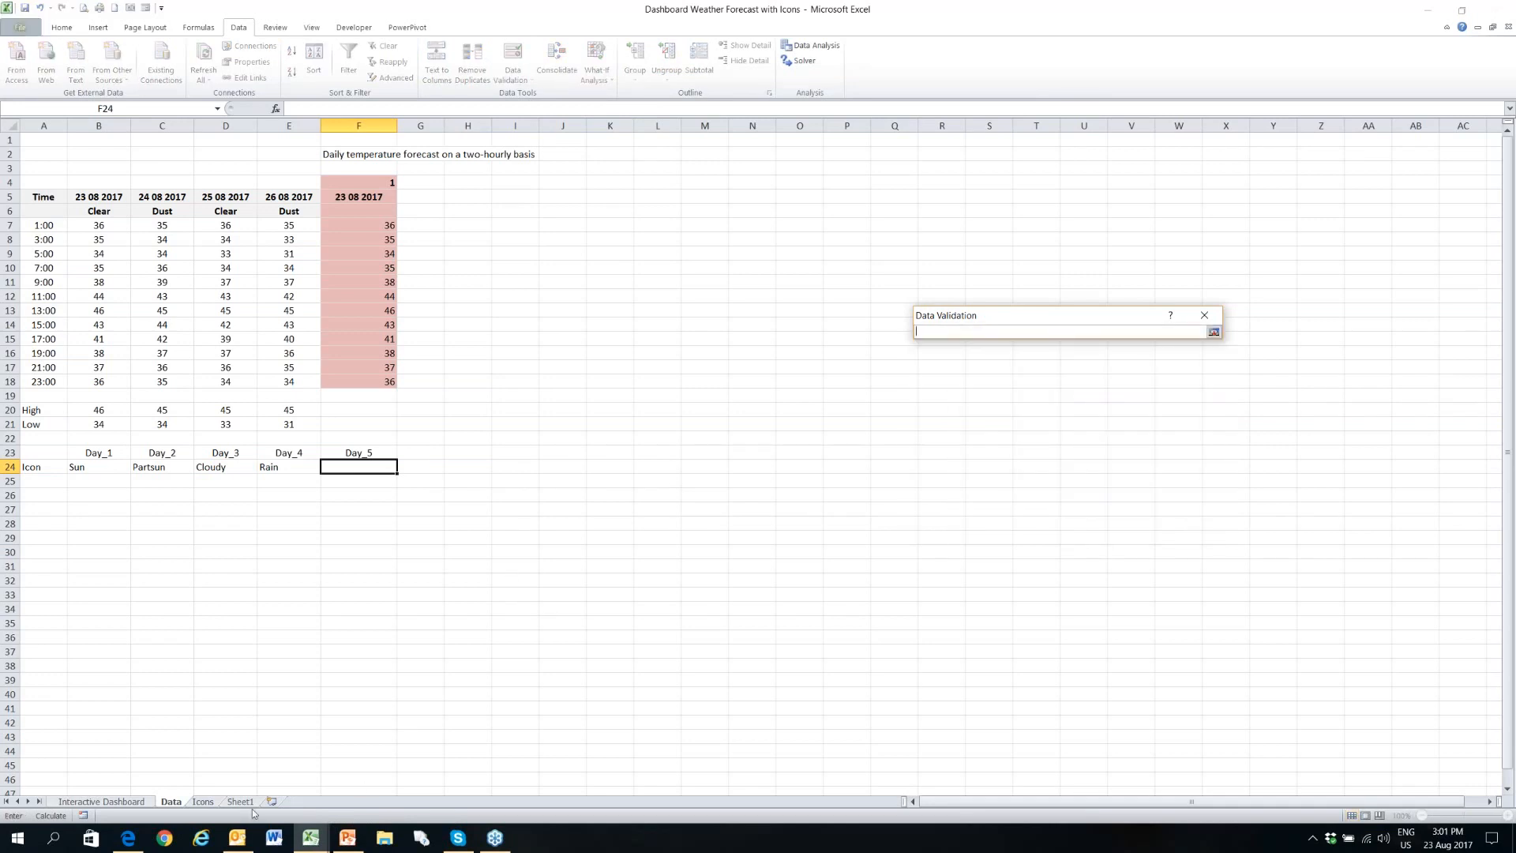
left_click(203, 801)
left_click_drag(47, 166, 48, 481)
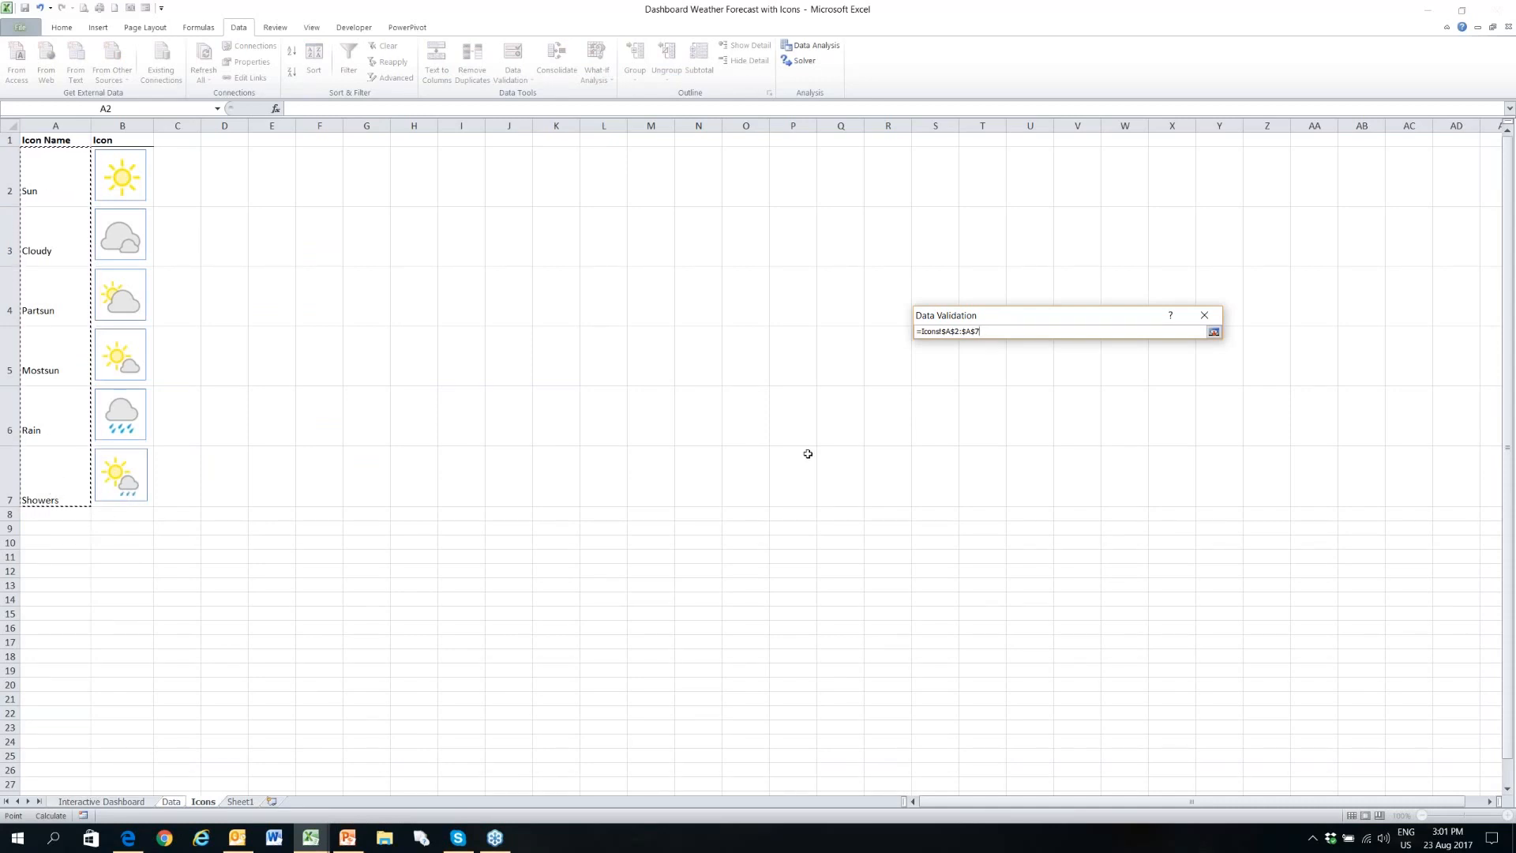
left_click(1213, 333)
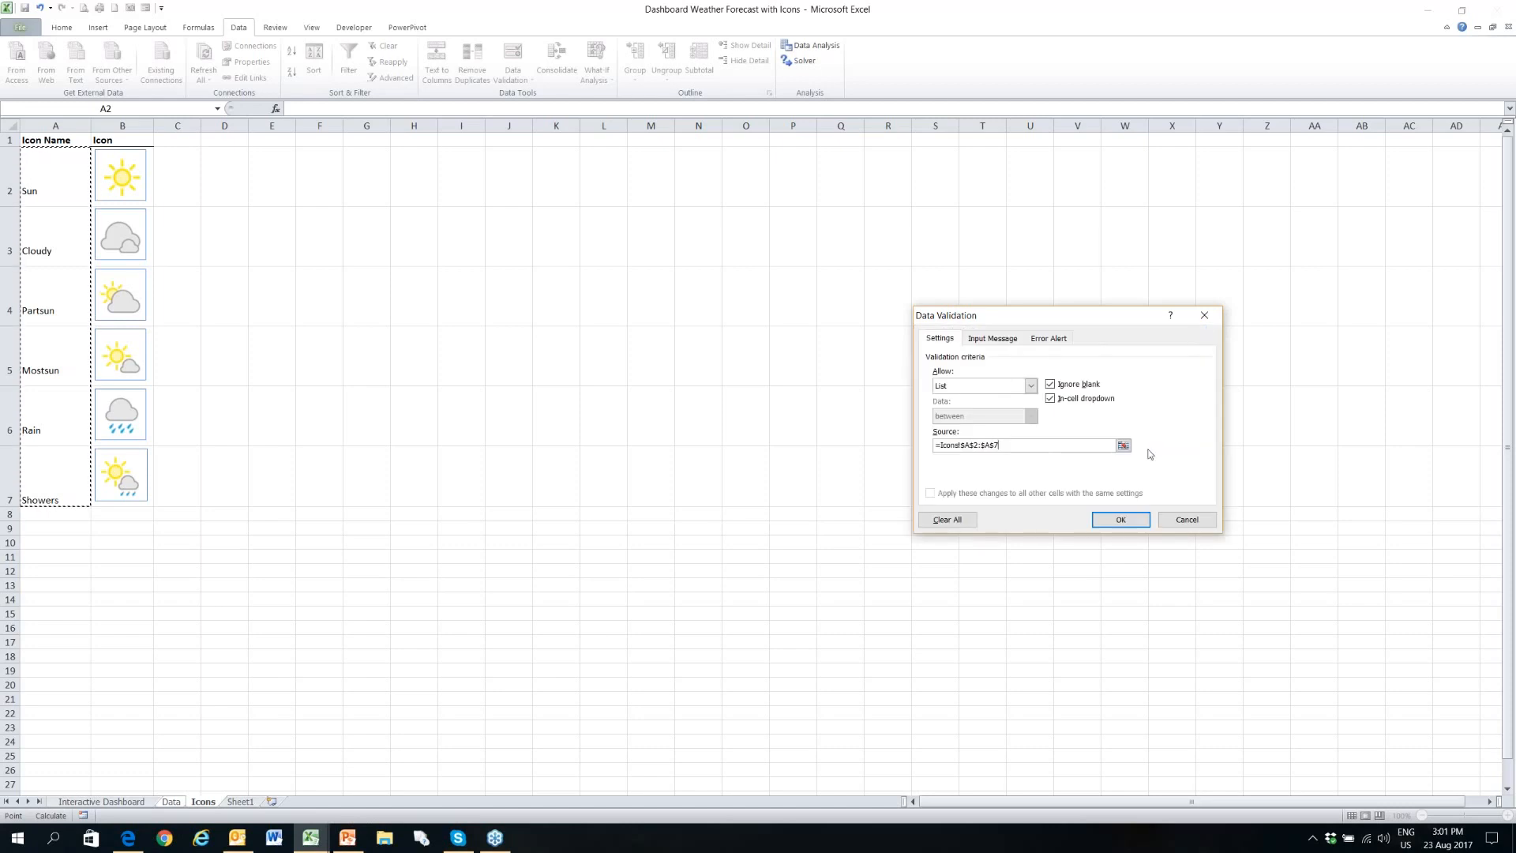
left_click(1130, 519)
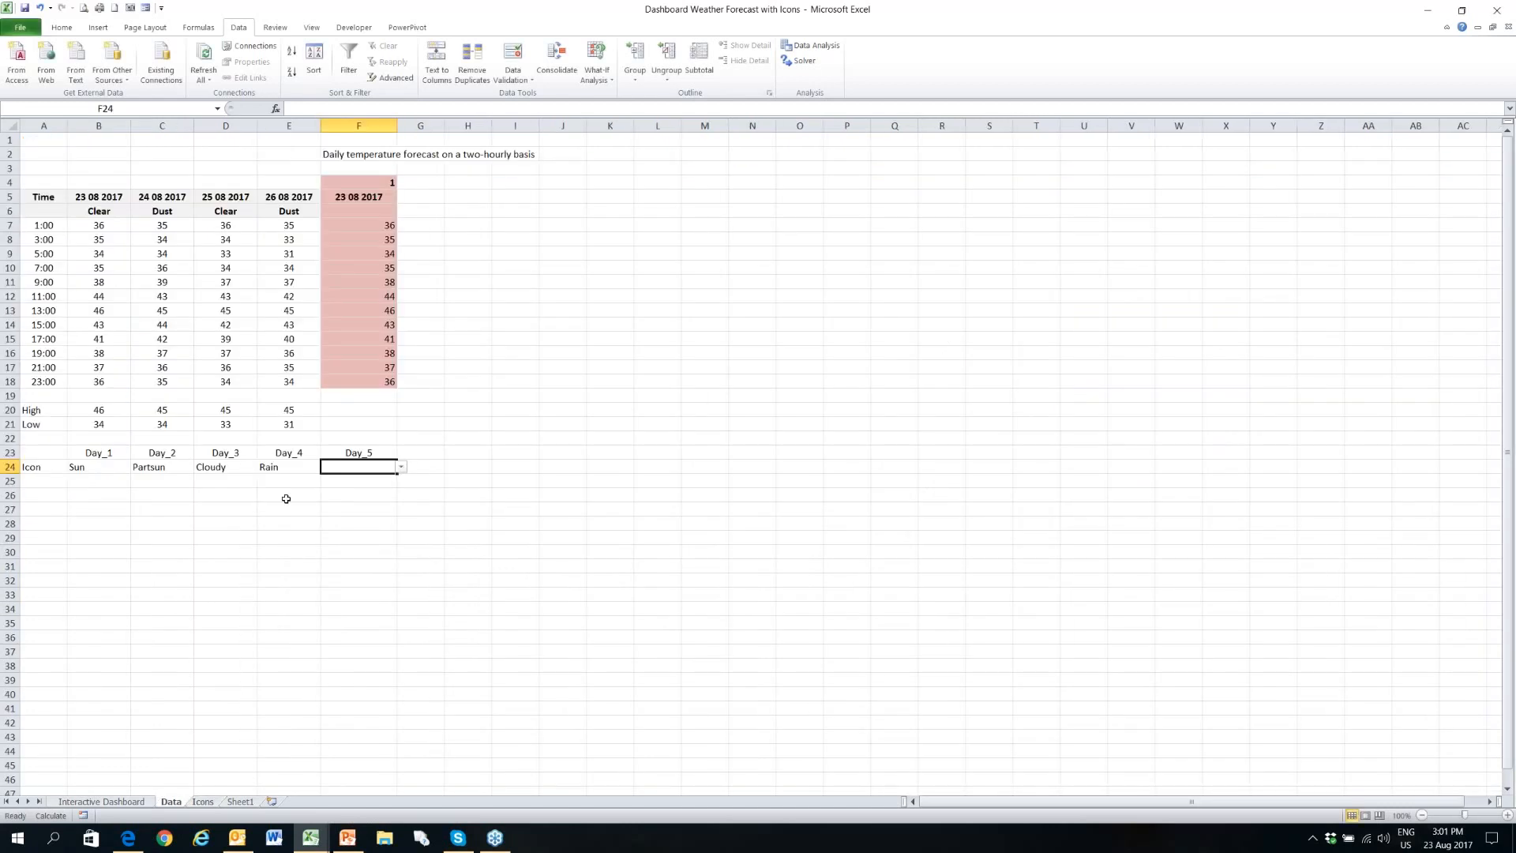
- Choose Showers as the Day_5 icon in F24, and check which icon names B24 offers for Day_1
left_click(402, 466)
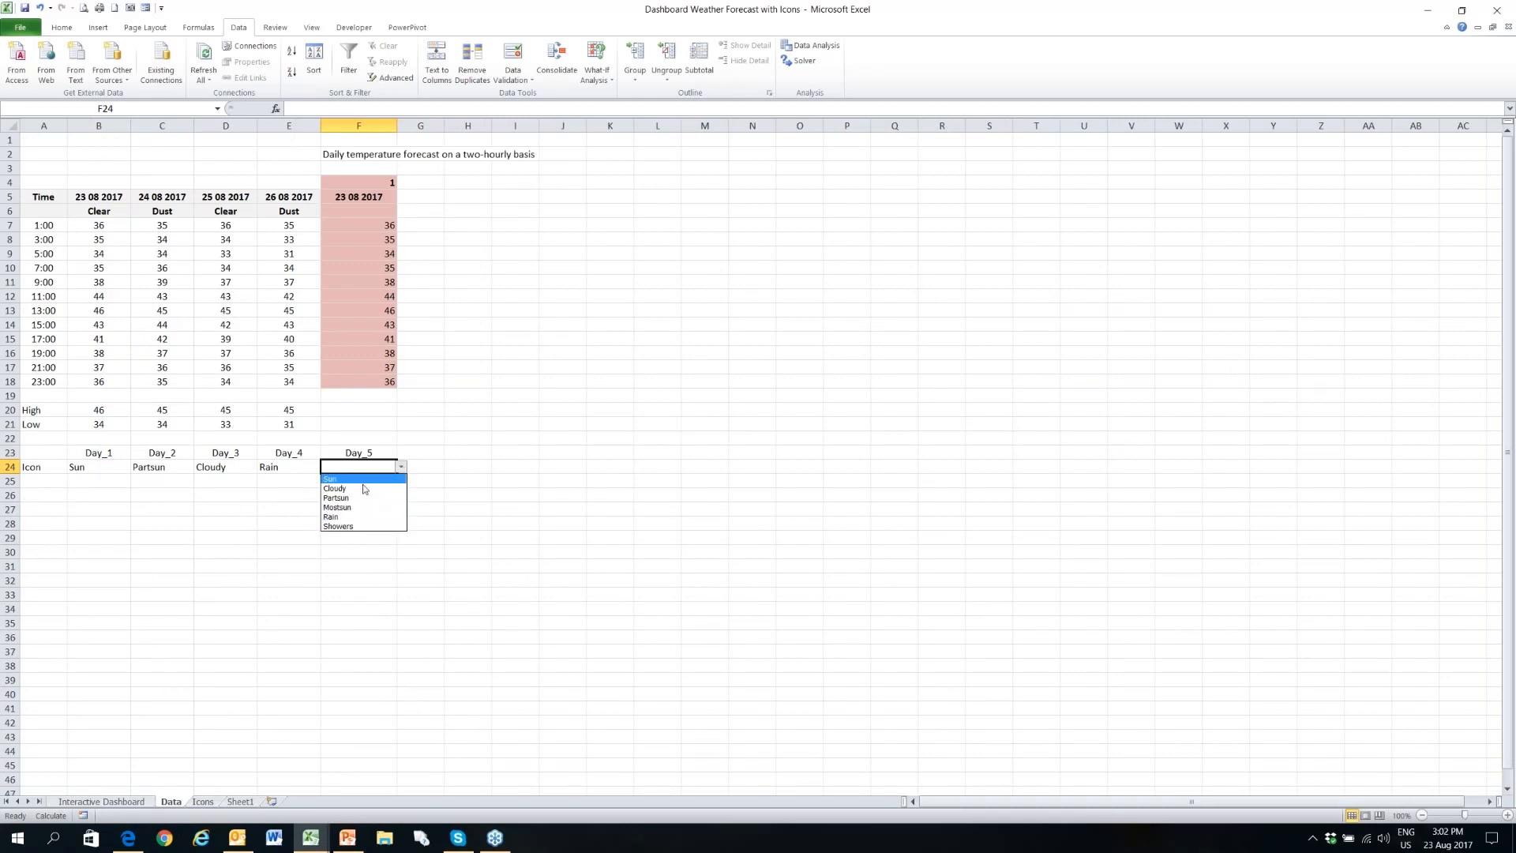
left_click(371, 526)
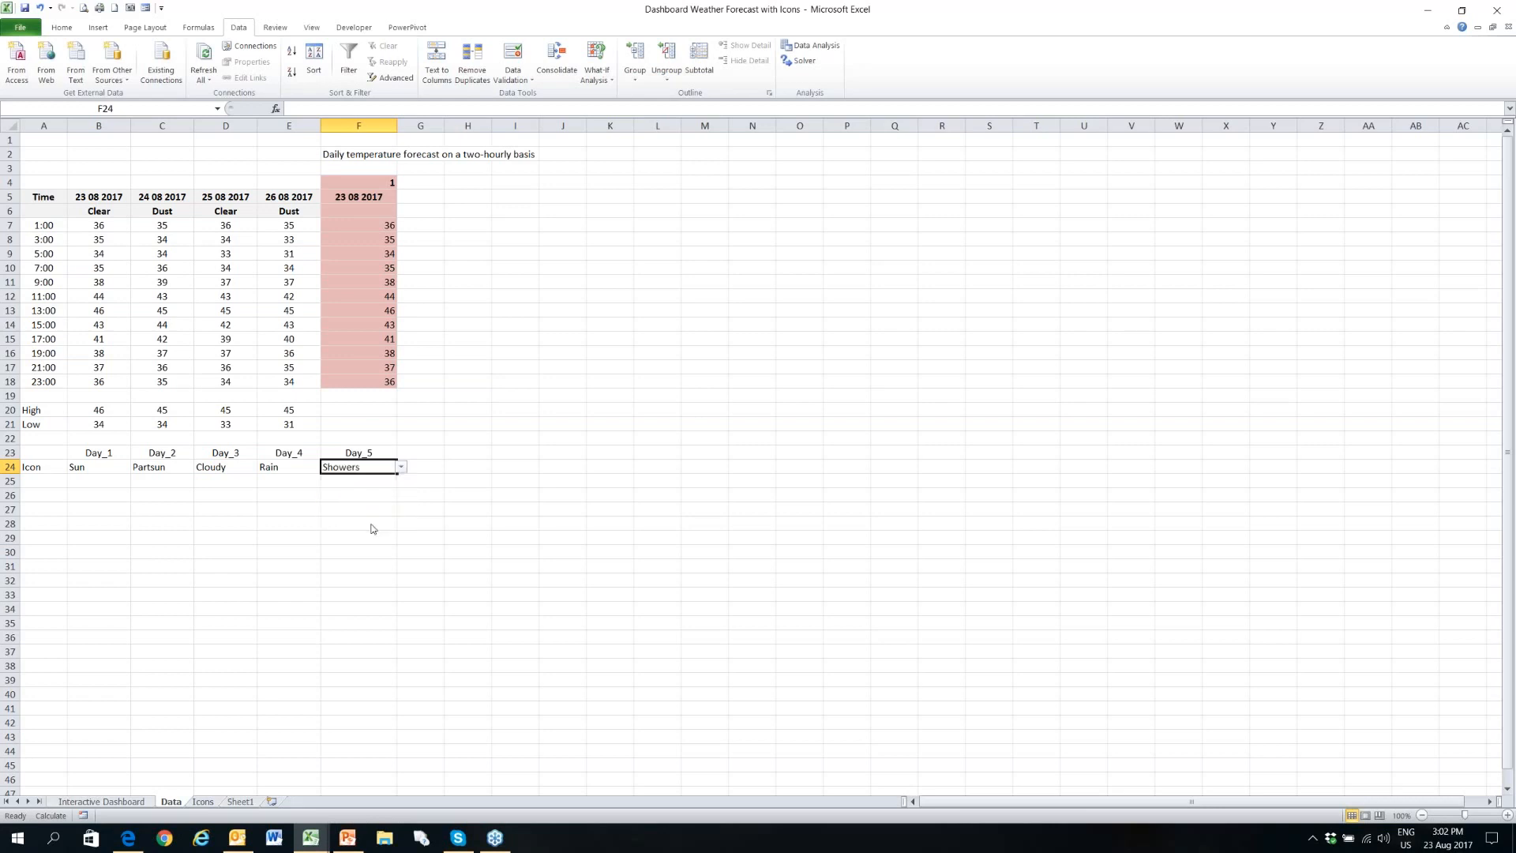
left_click(102, 467)
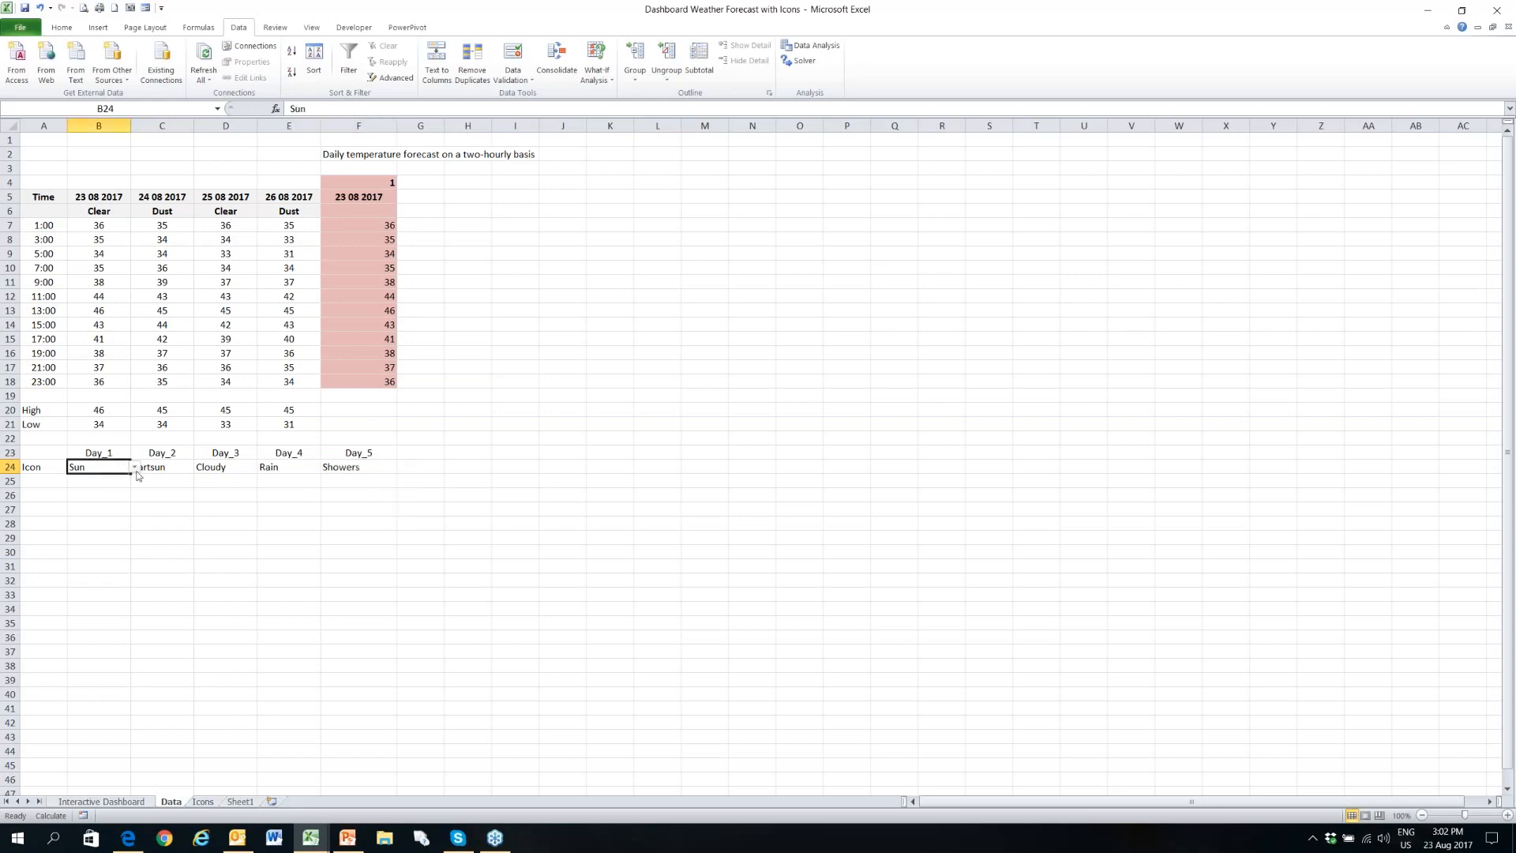
left_click(135, 467)
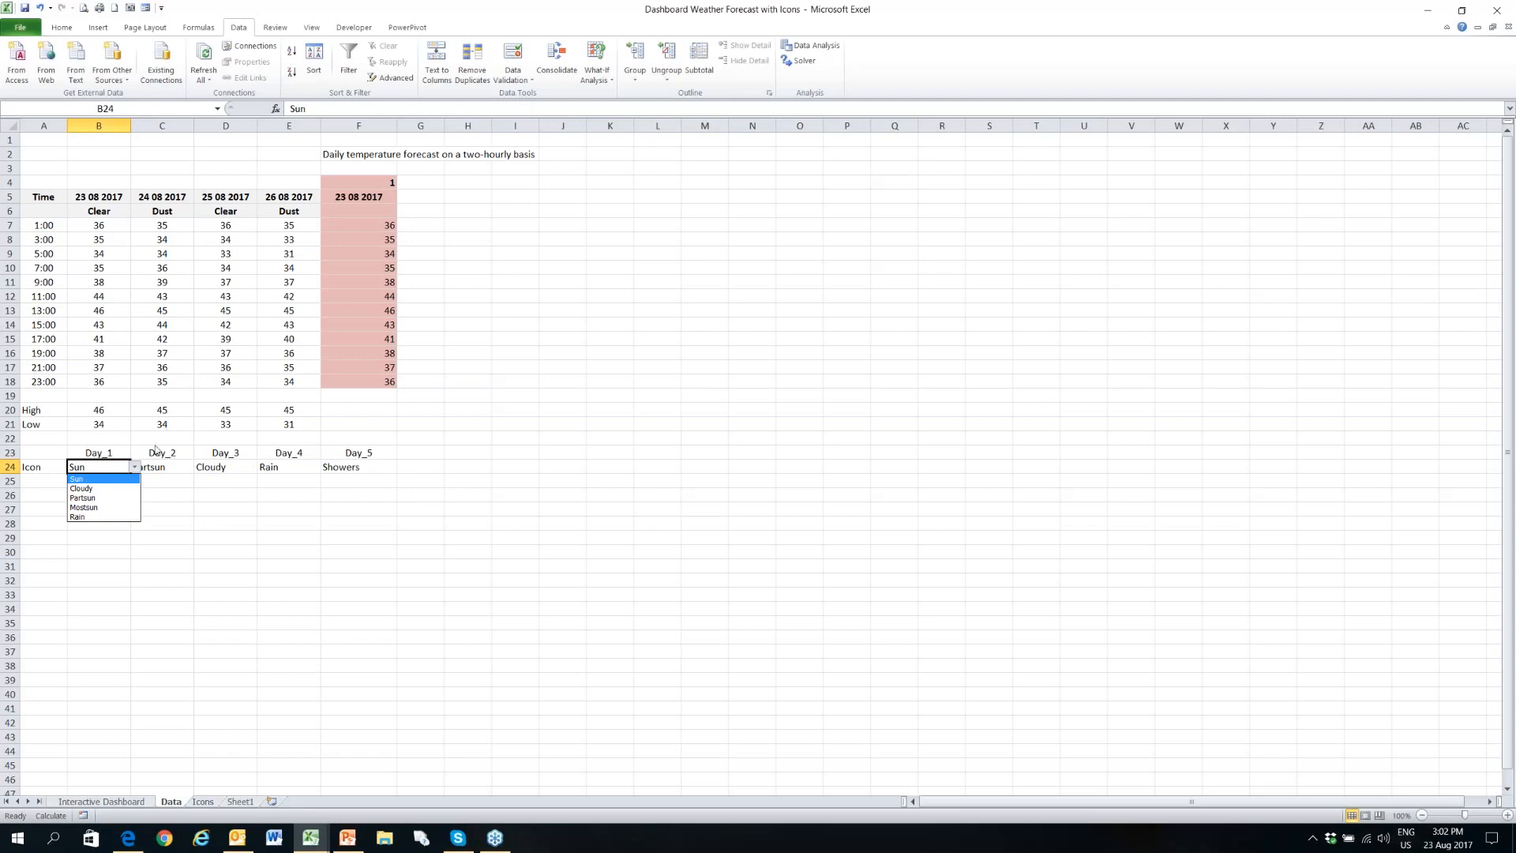
- Change the list validation source of Day_1's icon cell B24 to Icons!$A$2:$A$7, and check its list of choices
left_click(116, 471)
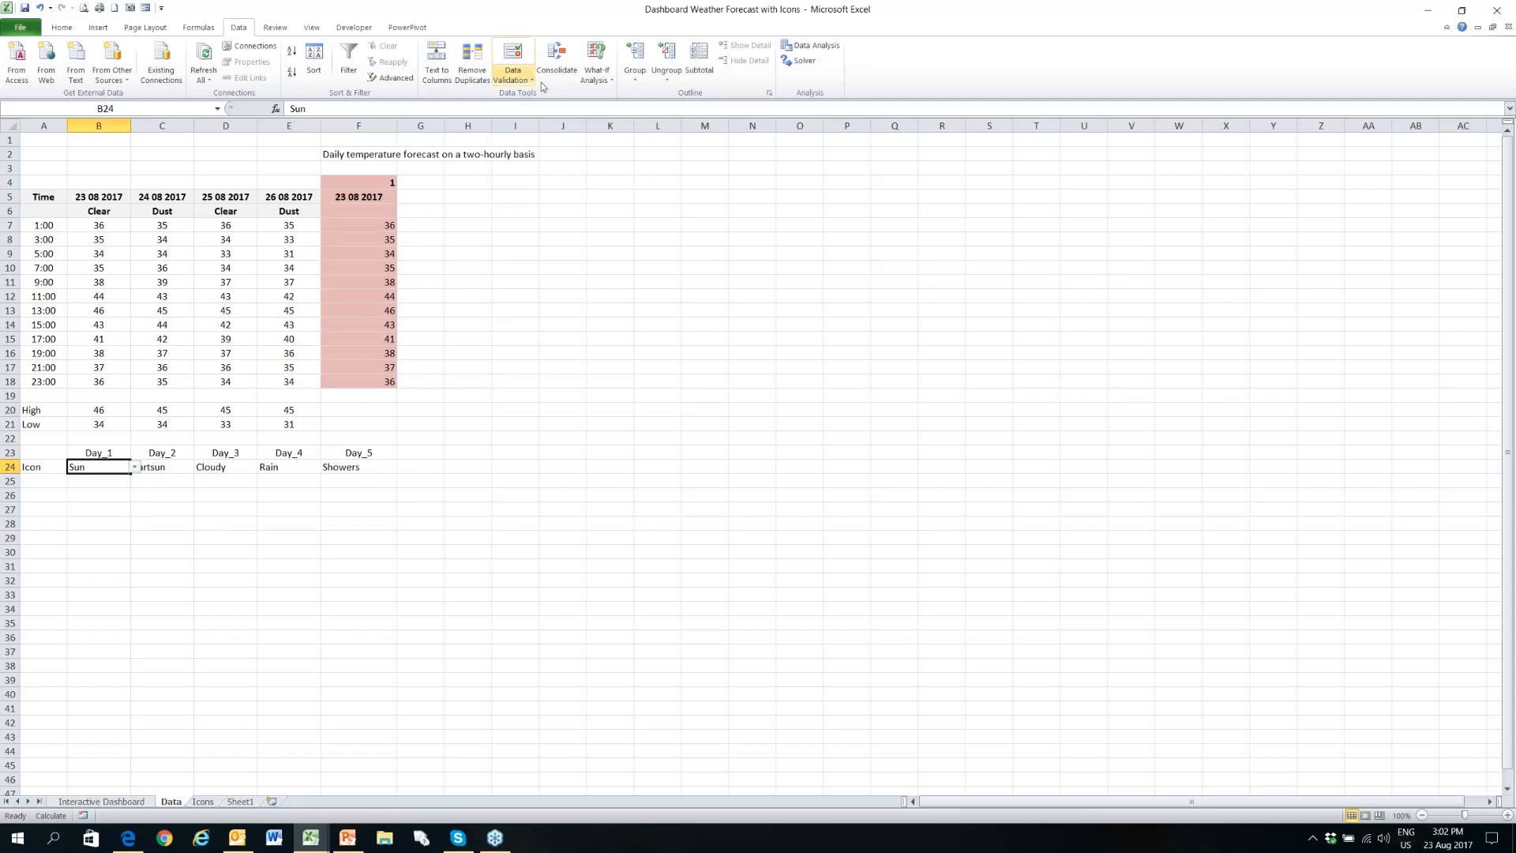
left_click(511, 80)
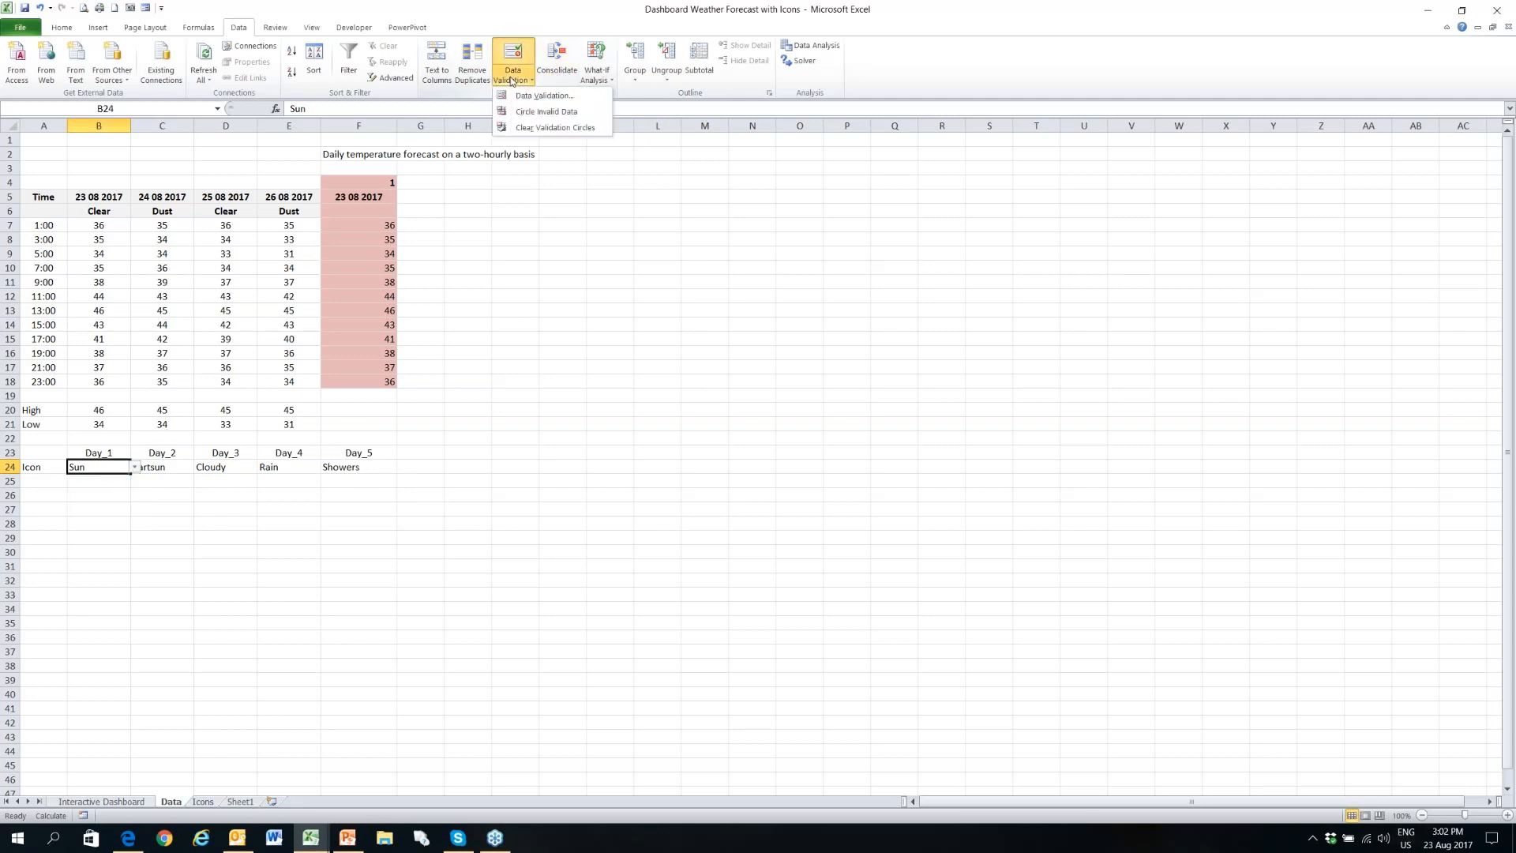
left_click(527, 96)
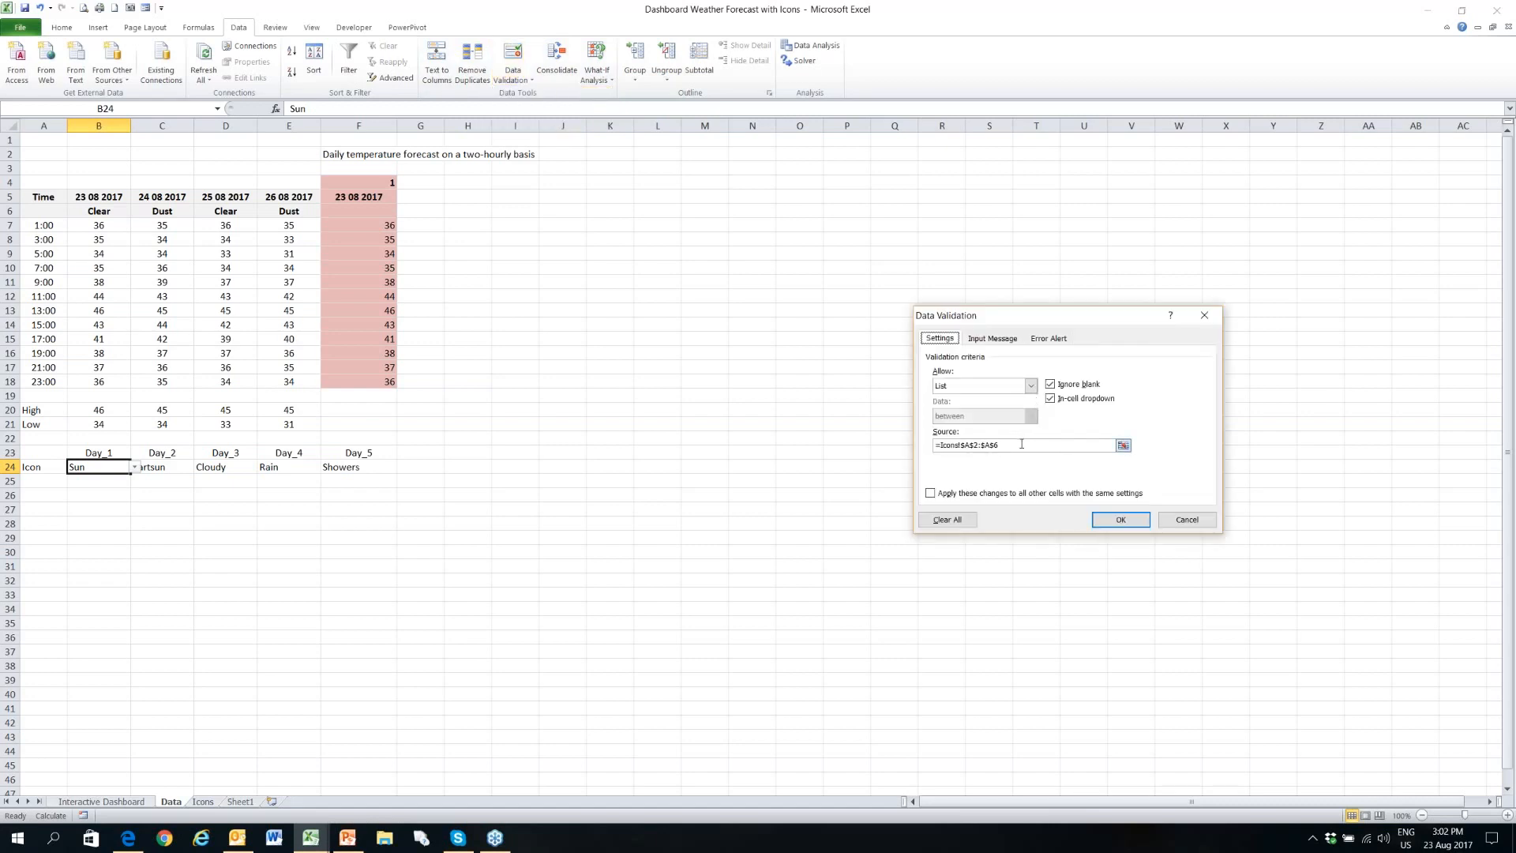
left_click(1126, 447)
left_click_drag(52, 178, 50, 474)
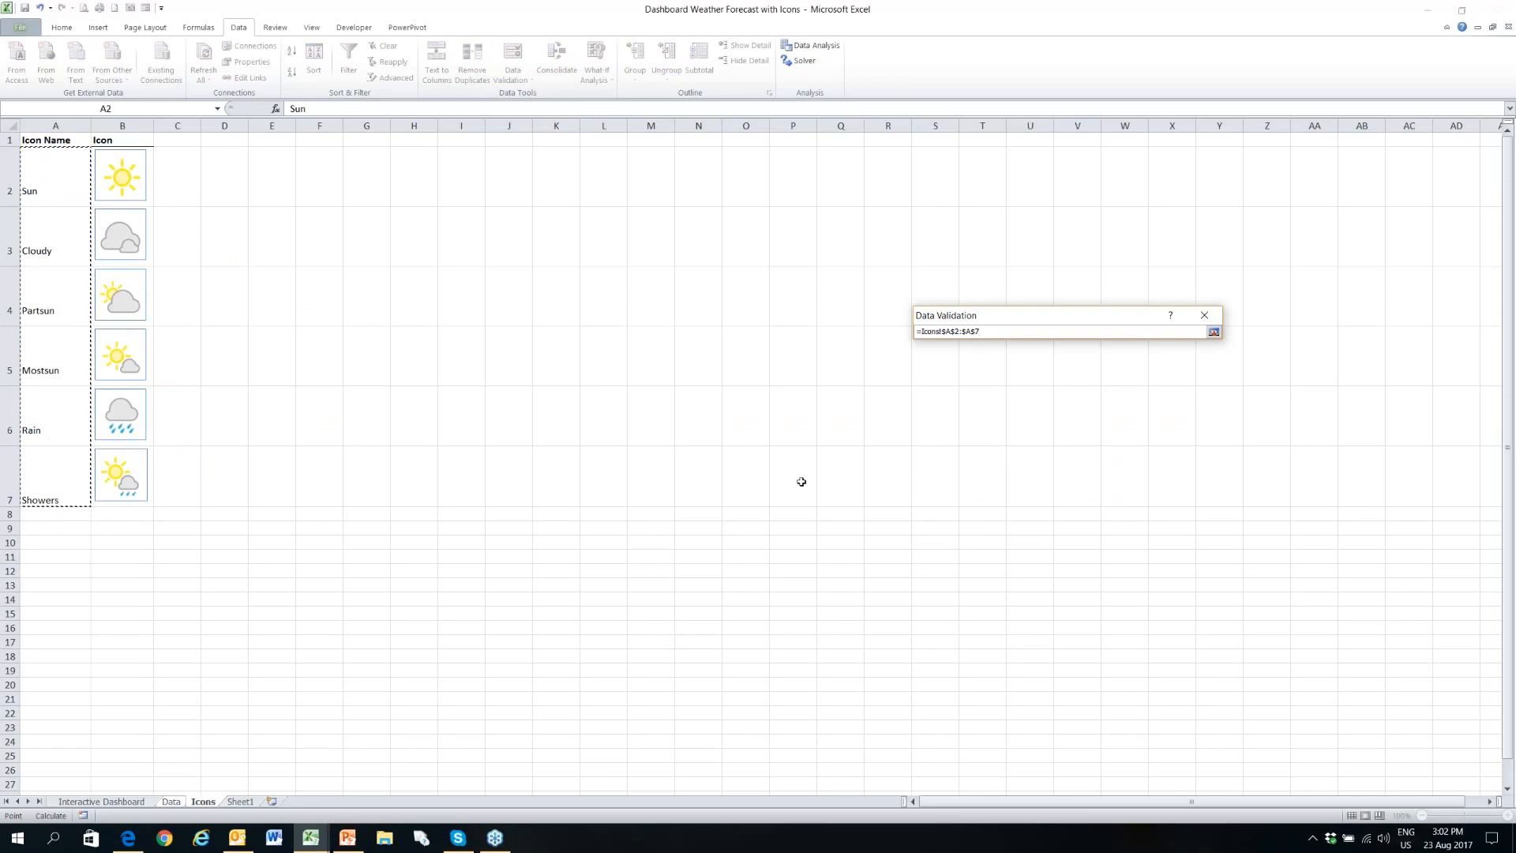
left_click(1213, 331)
left_click(1121, 519)
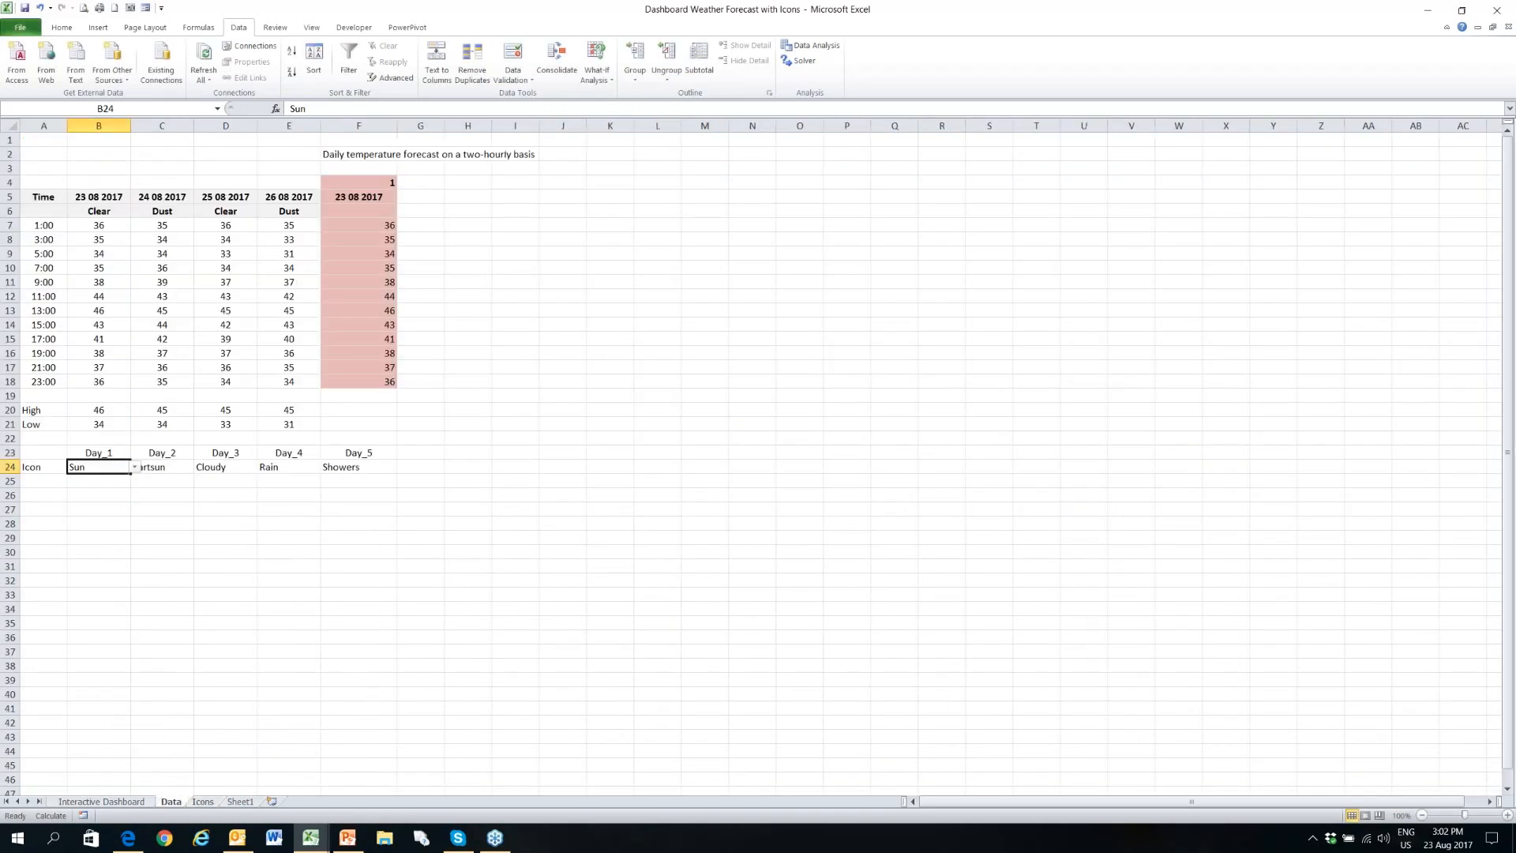
left_click(134, 468)
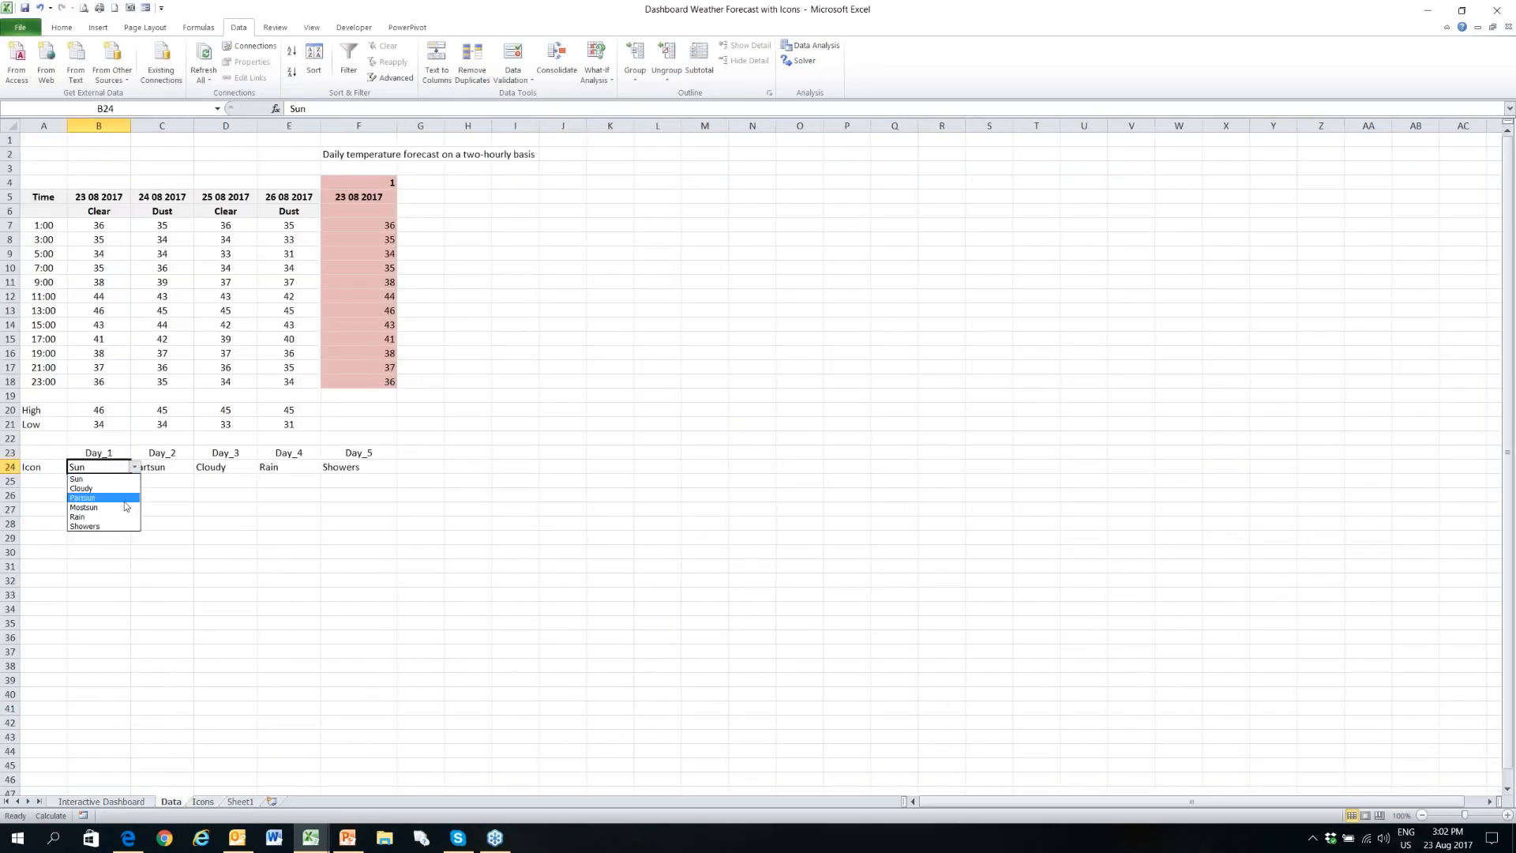
left_click(36, 466)
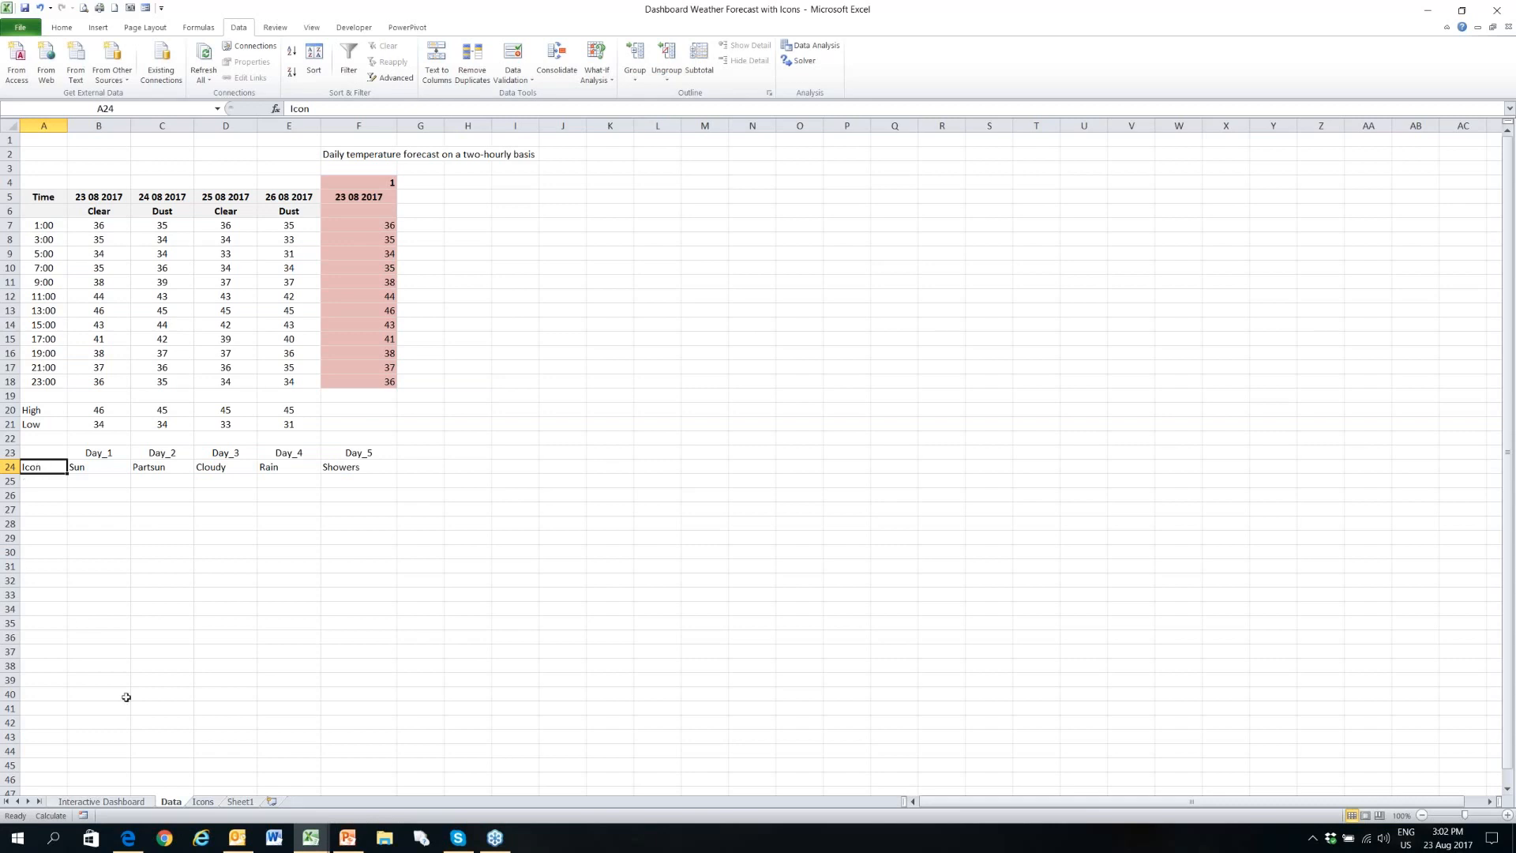
- Examine the icon names and picture cells on the Icons sheet, including the range names of B2 and B3
left_click(204, 802)
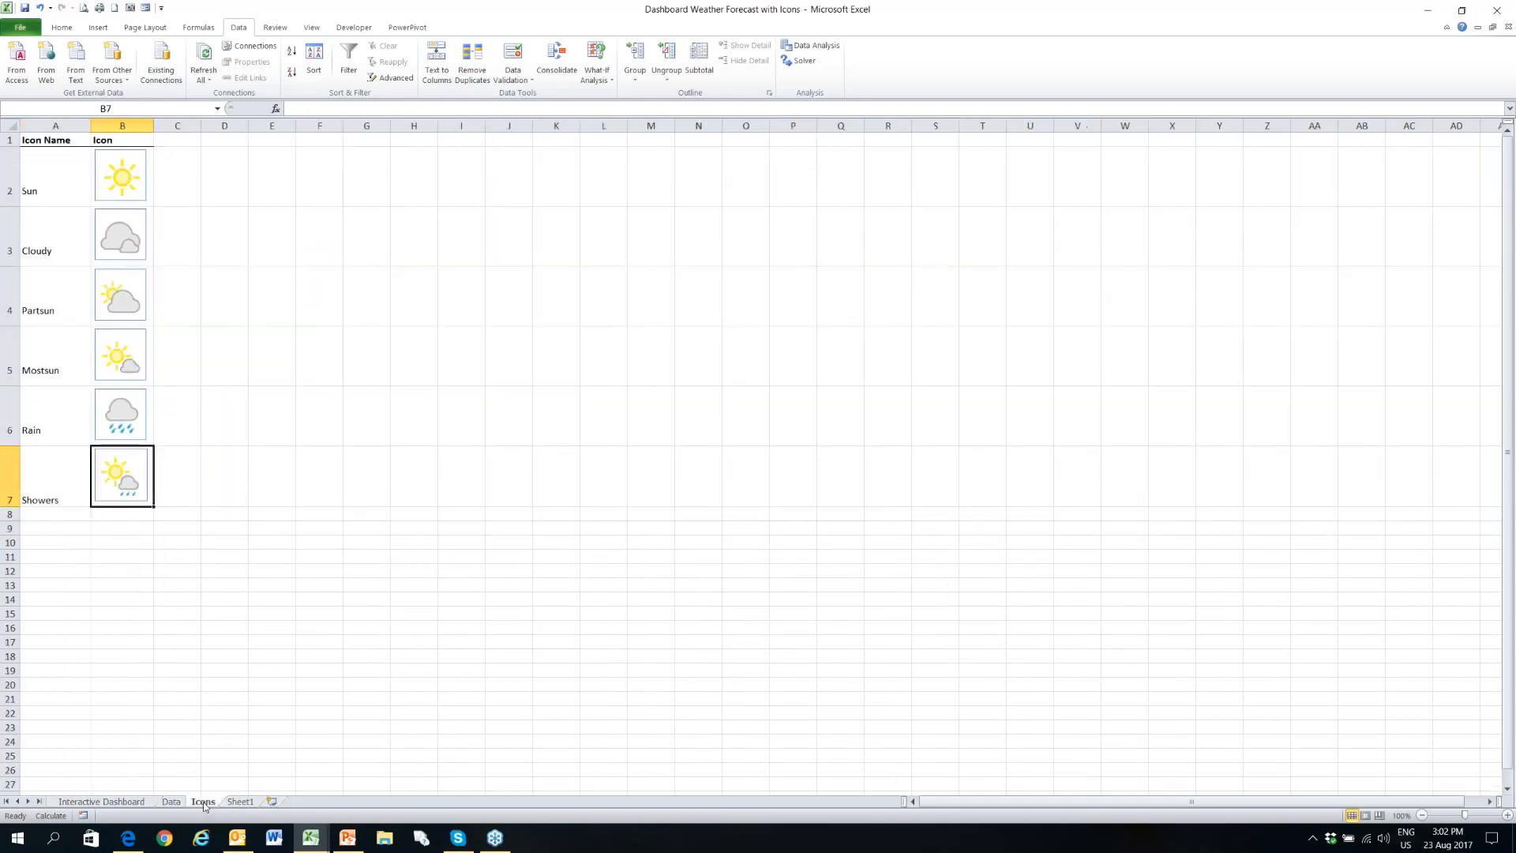
left_click(150, 161)
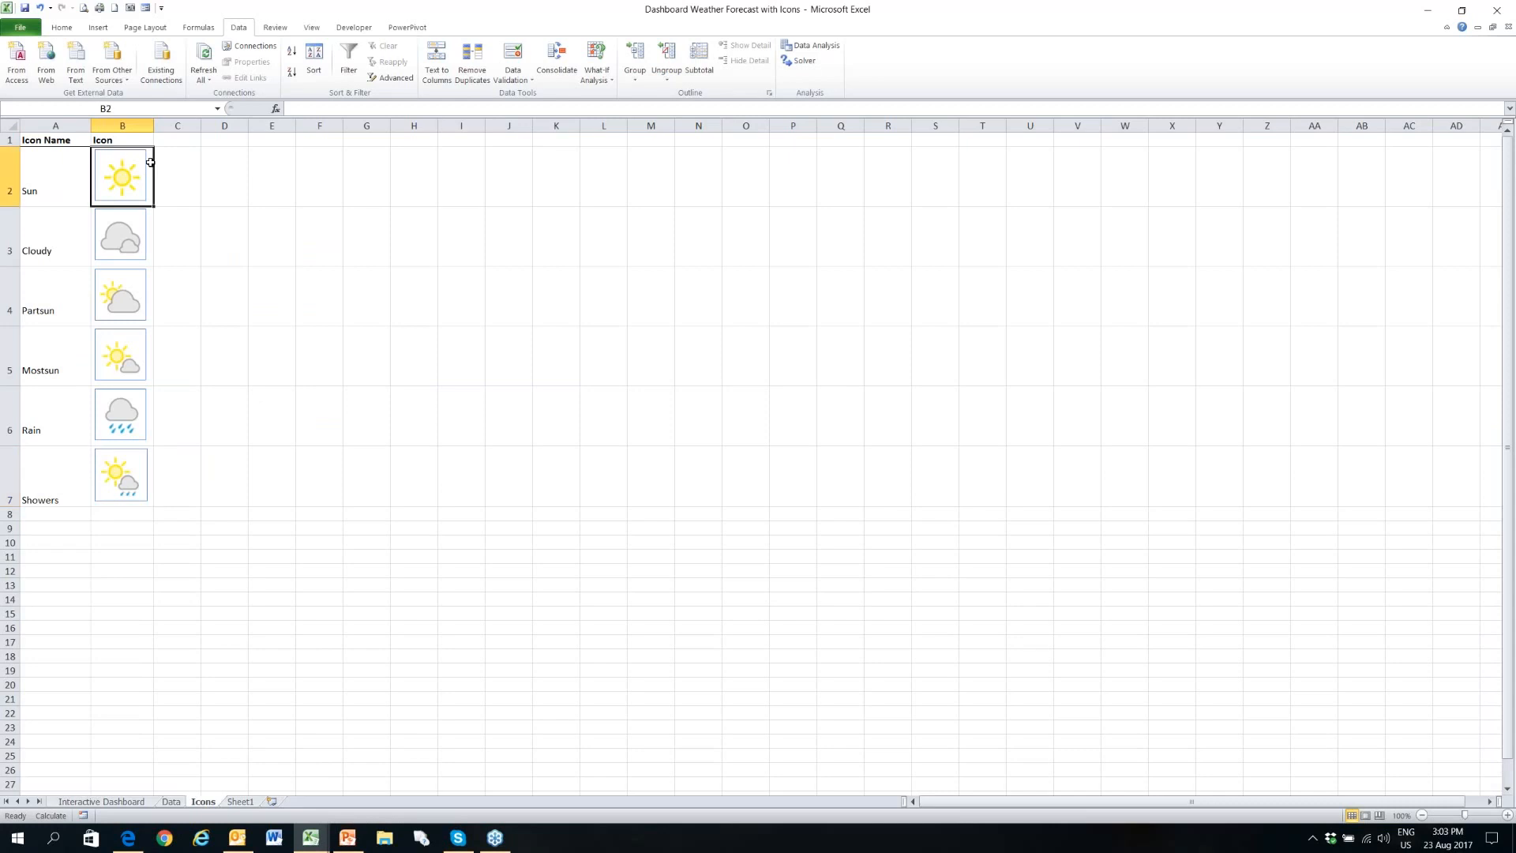
left_click(51, 484)
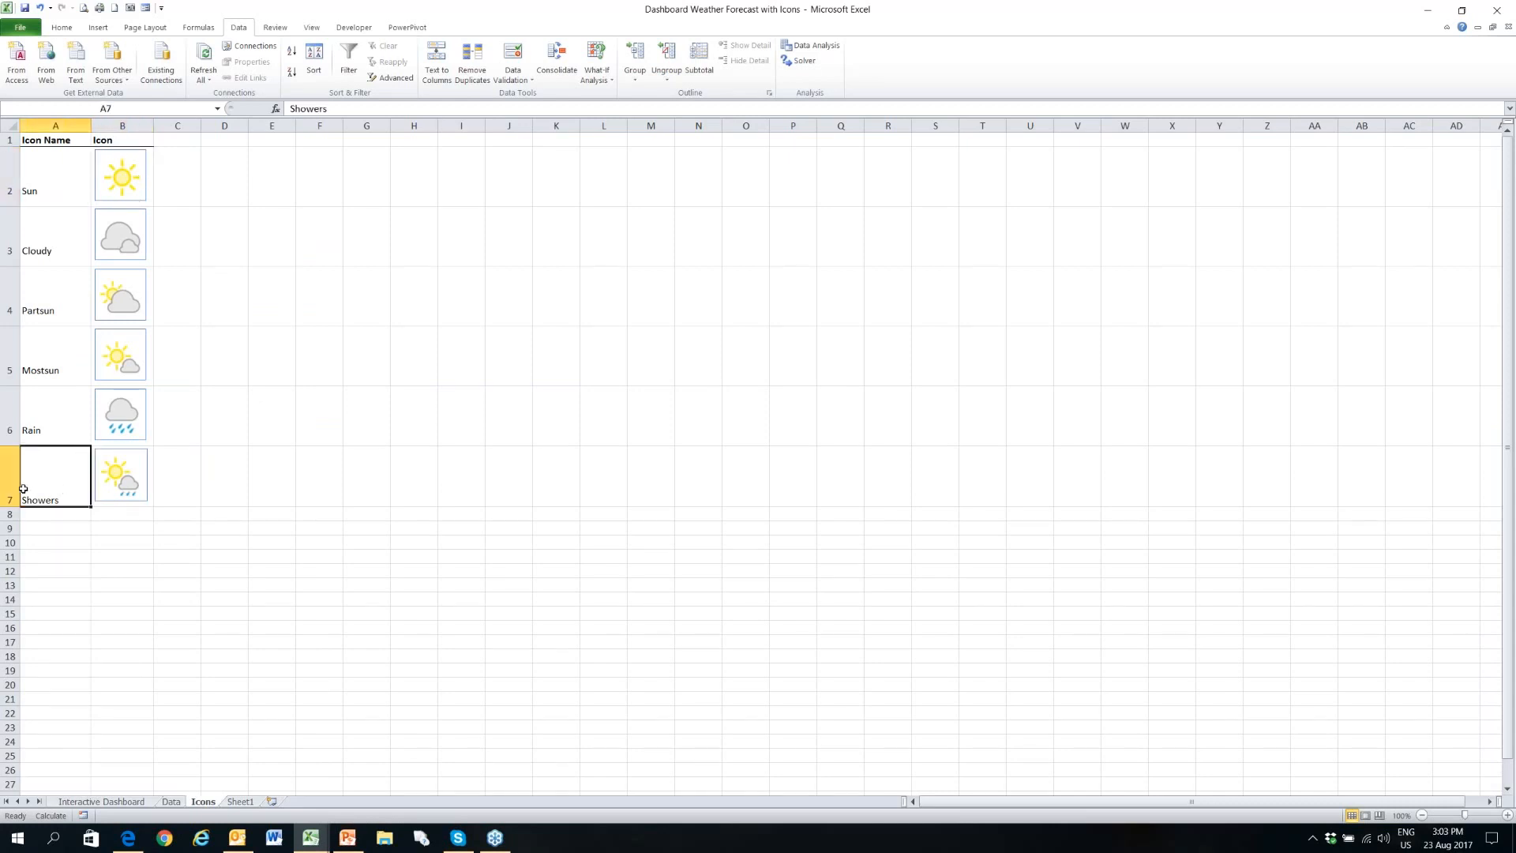
left_click(147, 504)
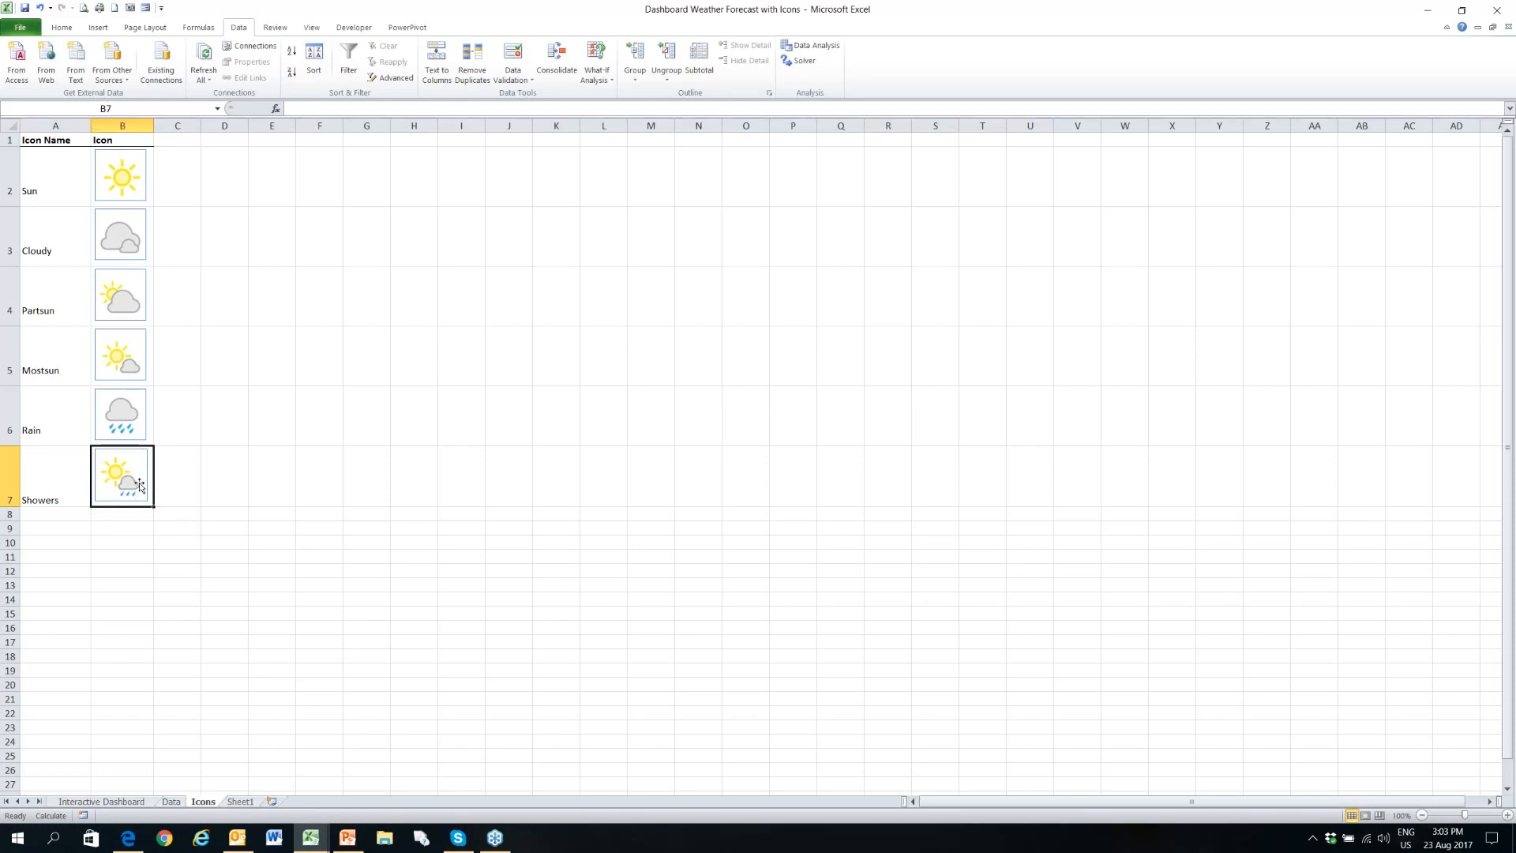
left_click(147, 203)
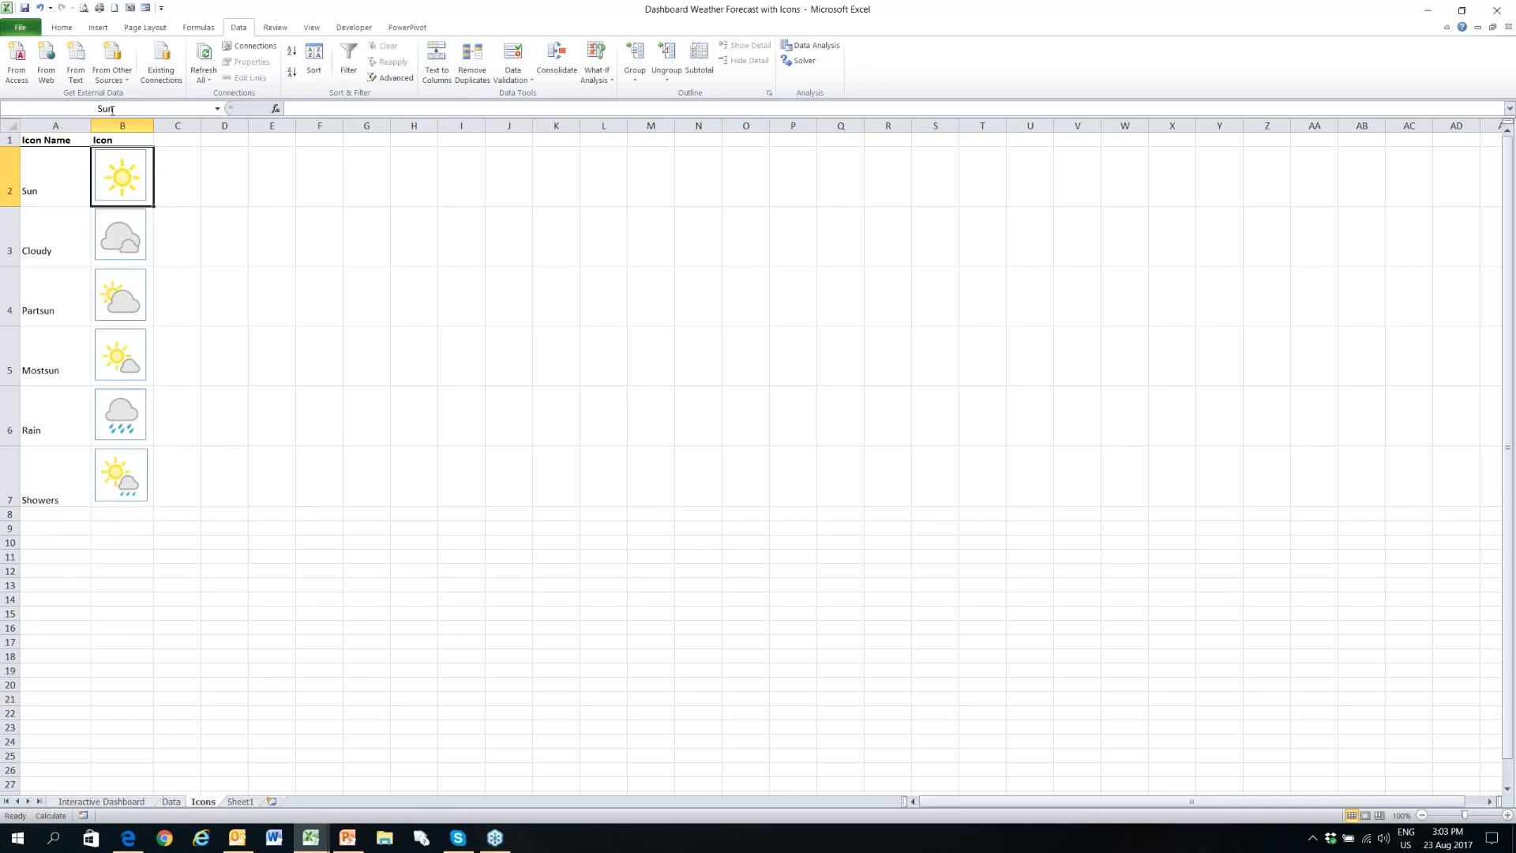
left_click(150, 235)
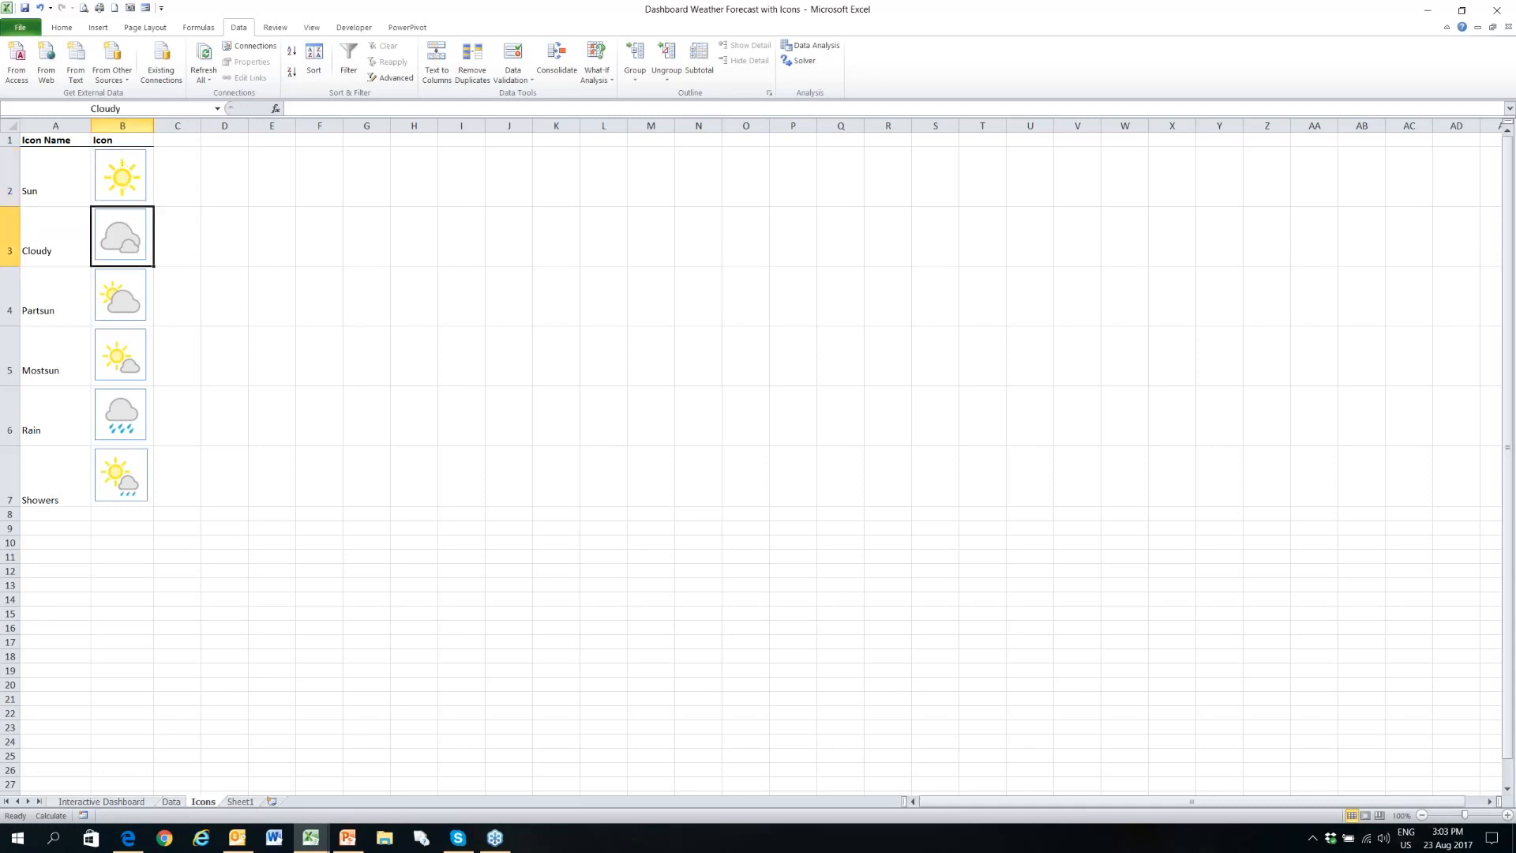
- Name cell B7 on the Icons sheet Showers, and select the picture placed over it
left_click(150, 484)
left_click(114, 108)
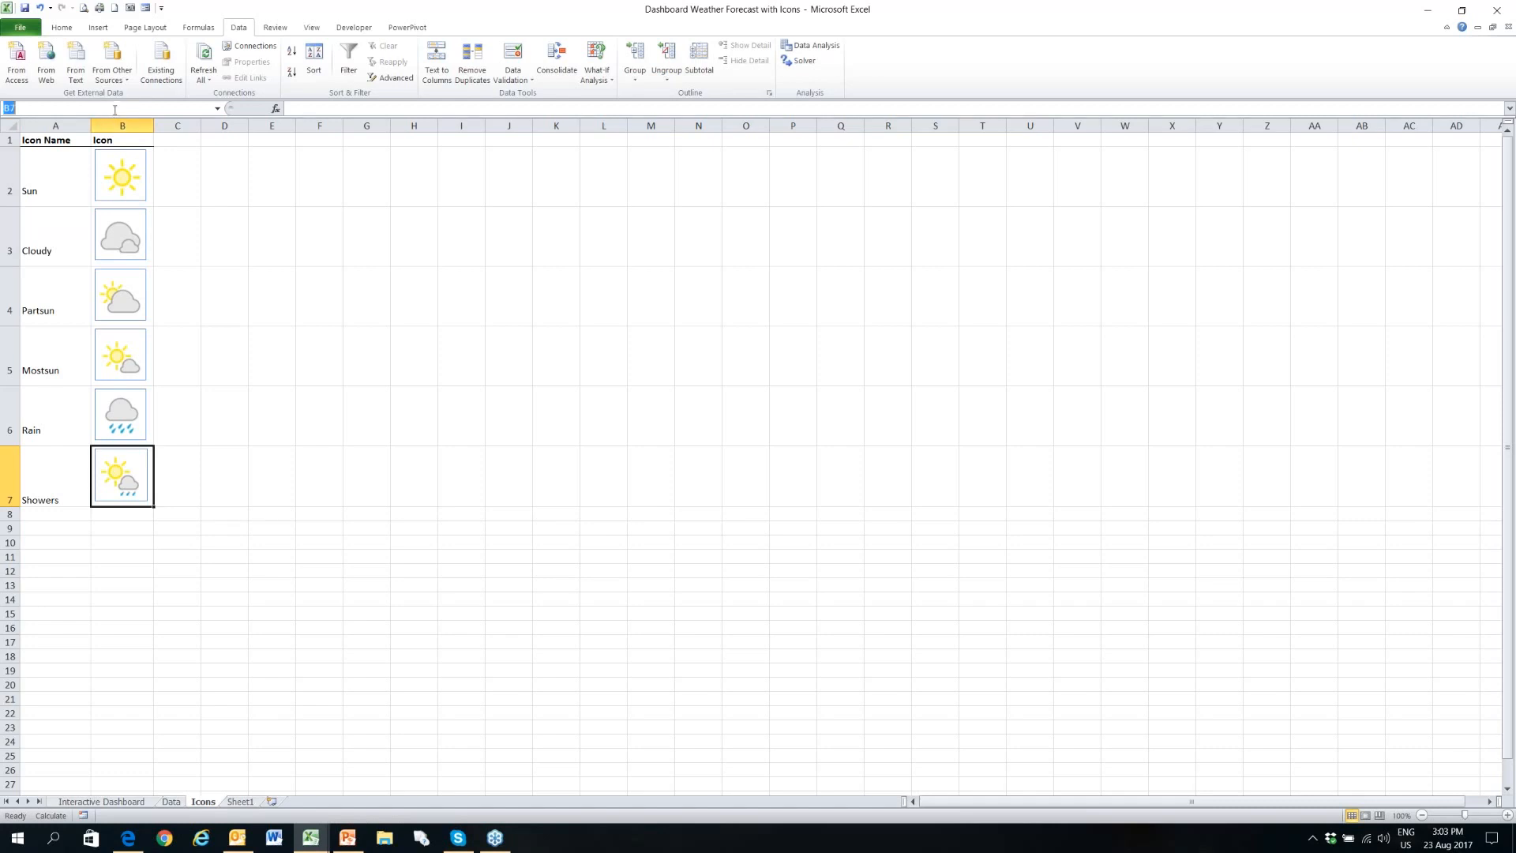
type("Showers")
key("Return")
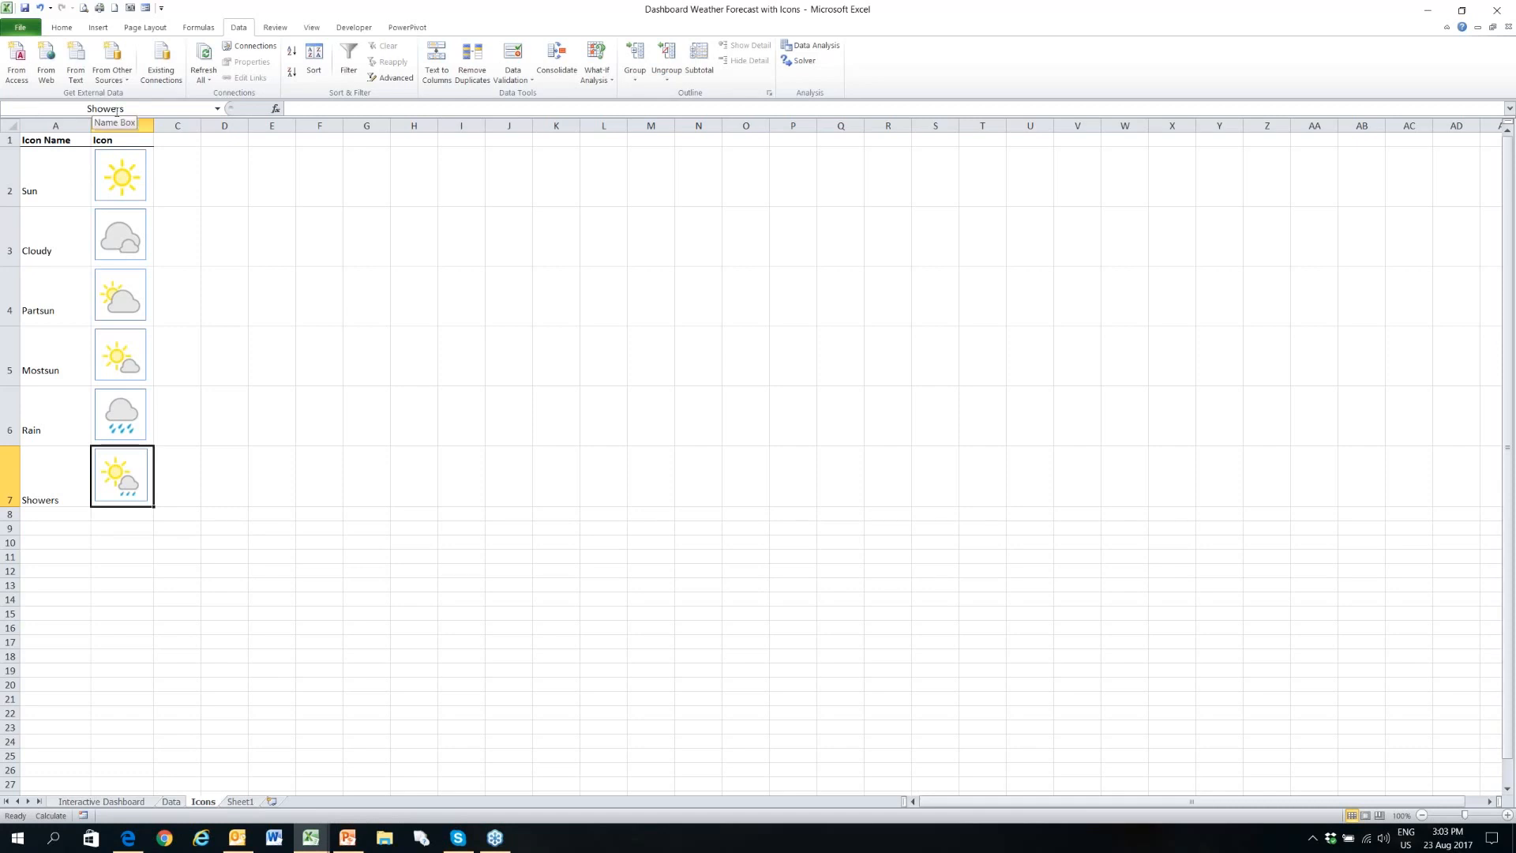
left_click(145, 475)
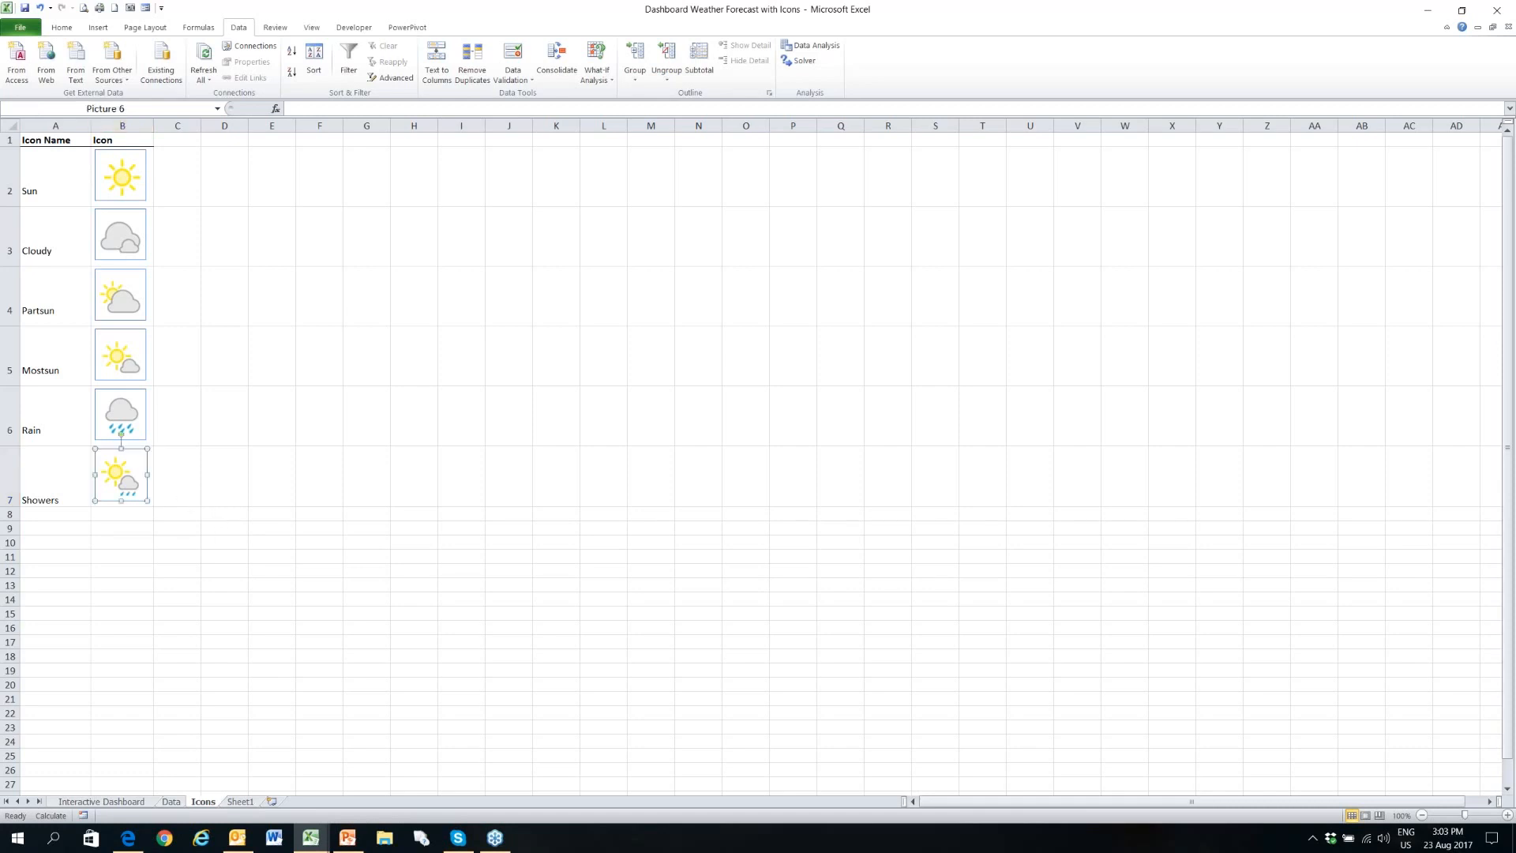
- Check the name of B7 on the Icons sheet and the icon choices of B24 on the Data sheet, keeping Sun
left_click(152, 459)
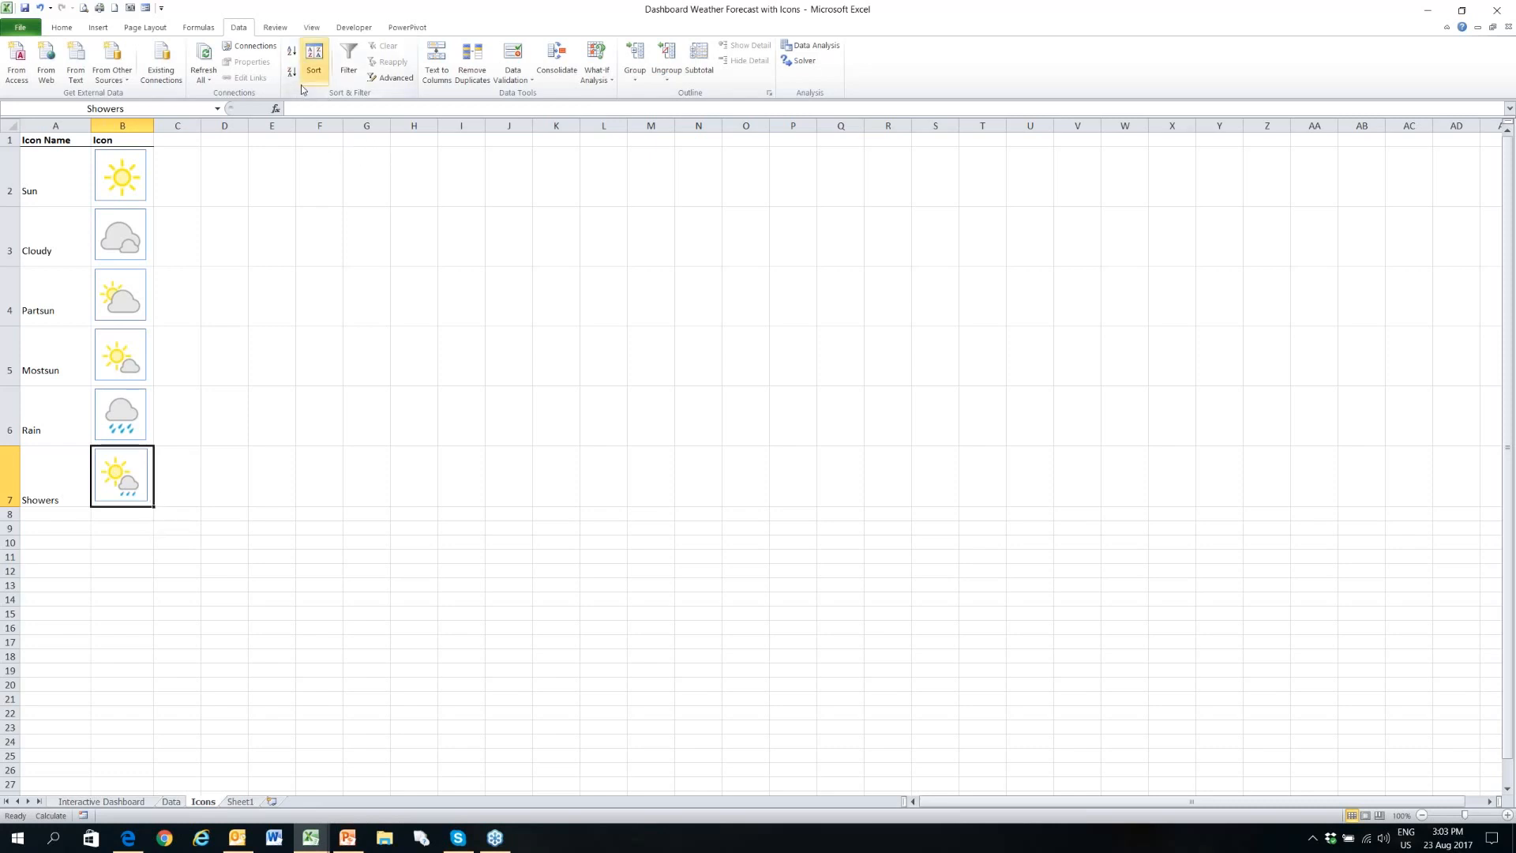
left_click(171, 801)
left_click(107, 463)
left_click(135, 468)
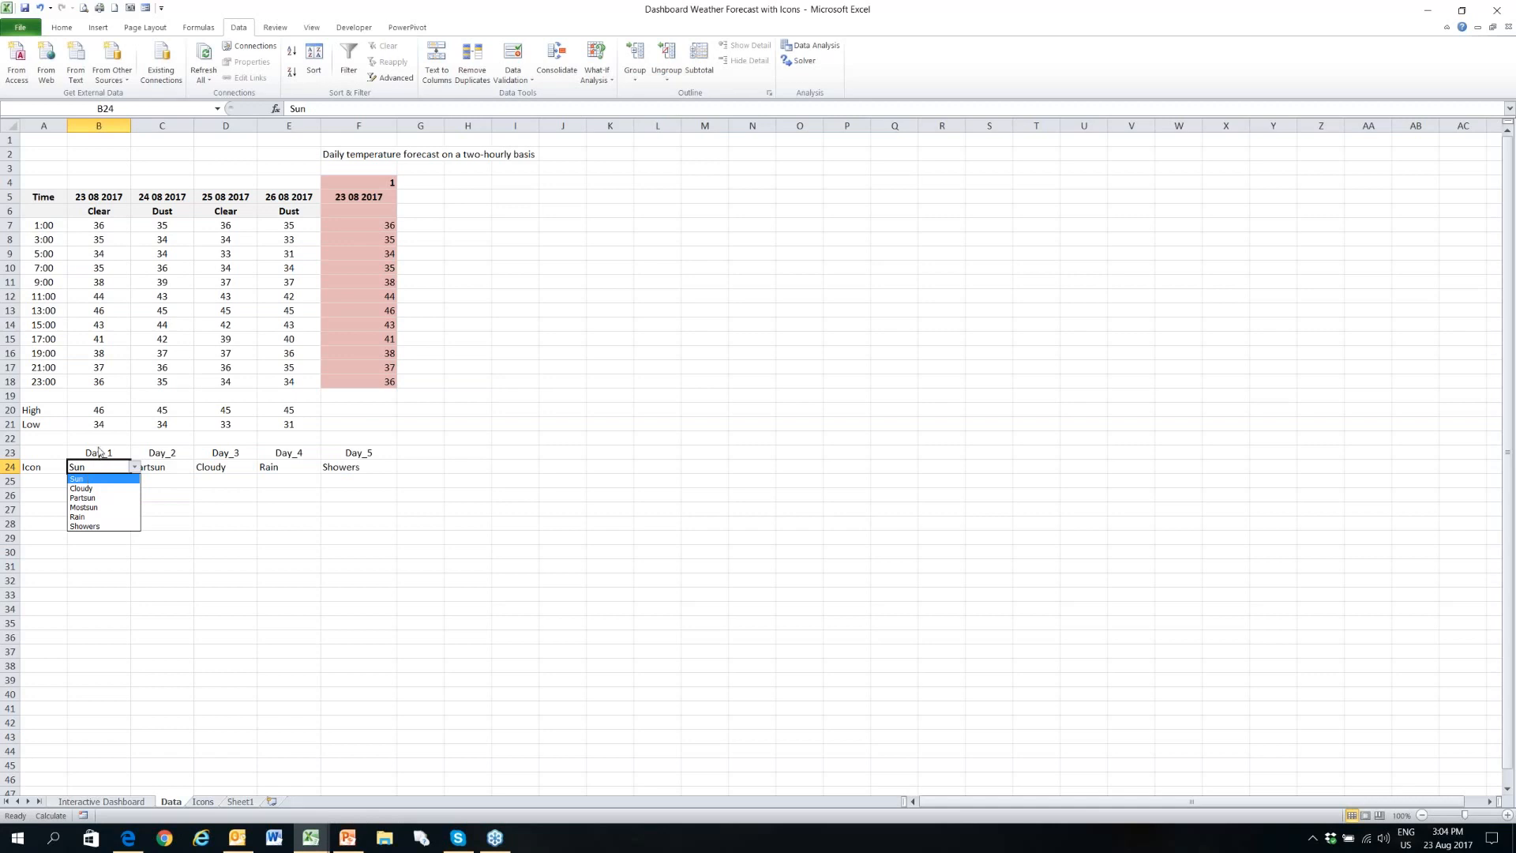
left_click(115, 481)
- Select the day and icon block B23:F24 and look up the Day_1 definition in the Name Manager
left_click(98, 452)
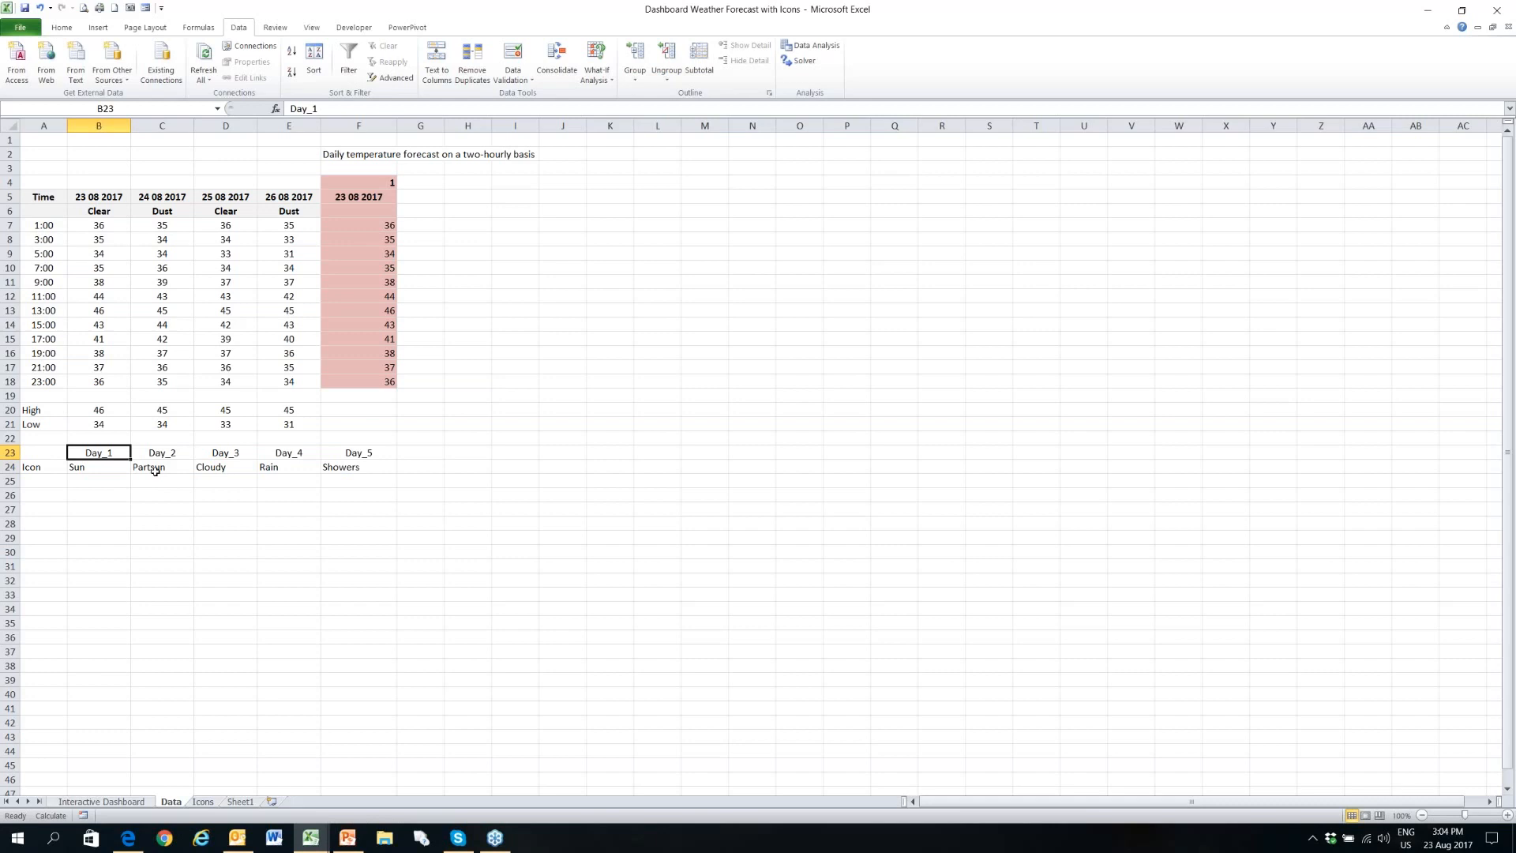
left_click(359, 461, "shift")
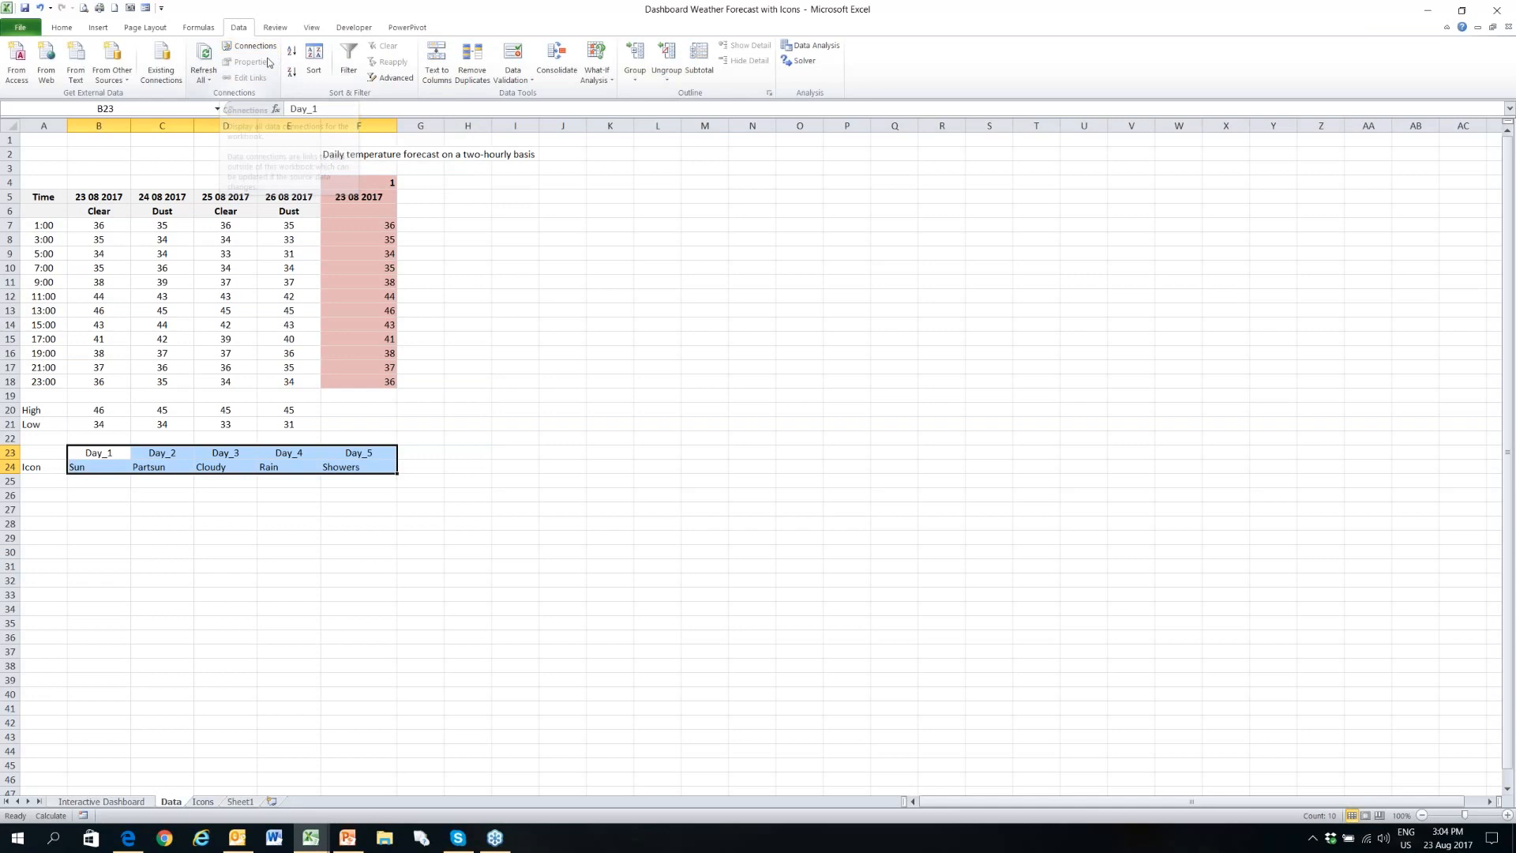
left_click(205, 32)
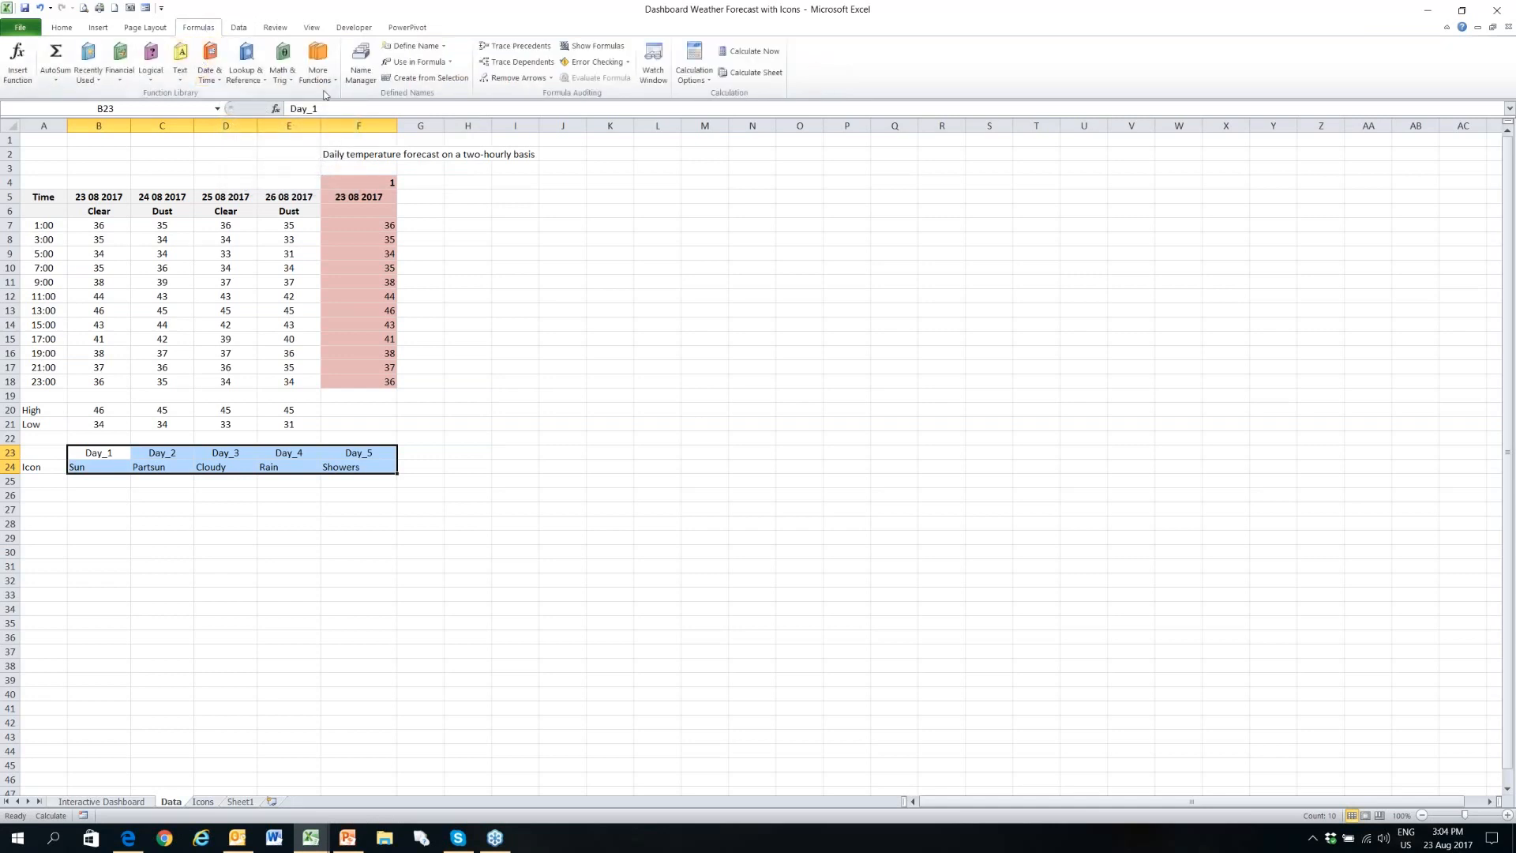
left_click(361, 69)
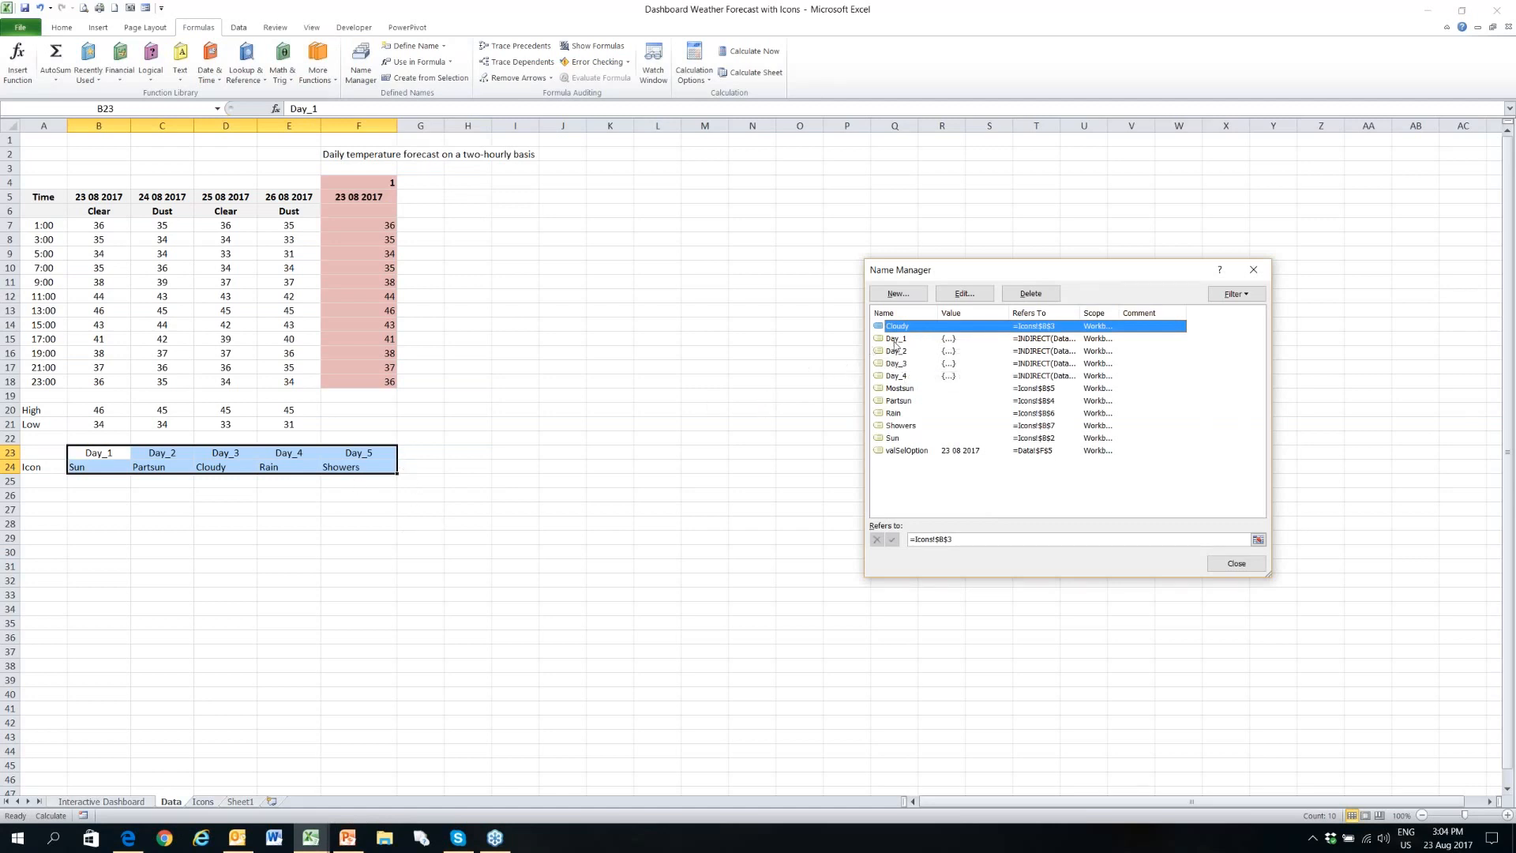
left_click(895, 340)
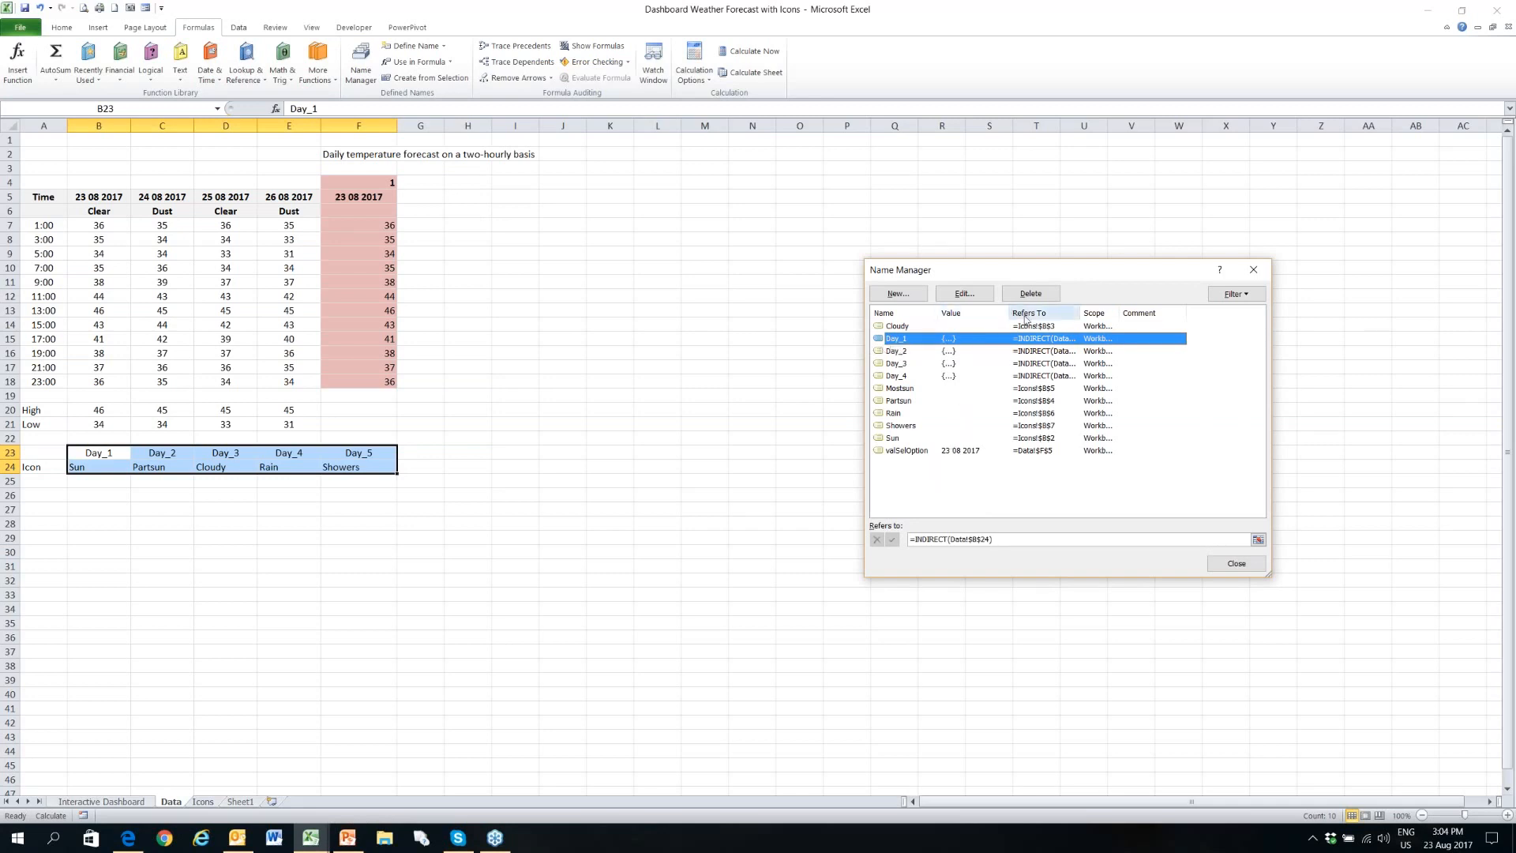
- Examine the INDIRECT function in the Day_1 name's reference, and leave the Name Manager without changing it
left_click(930, 541)
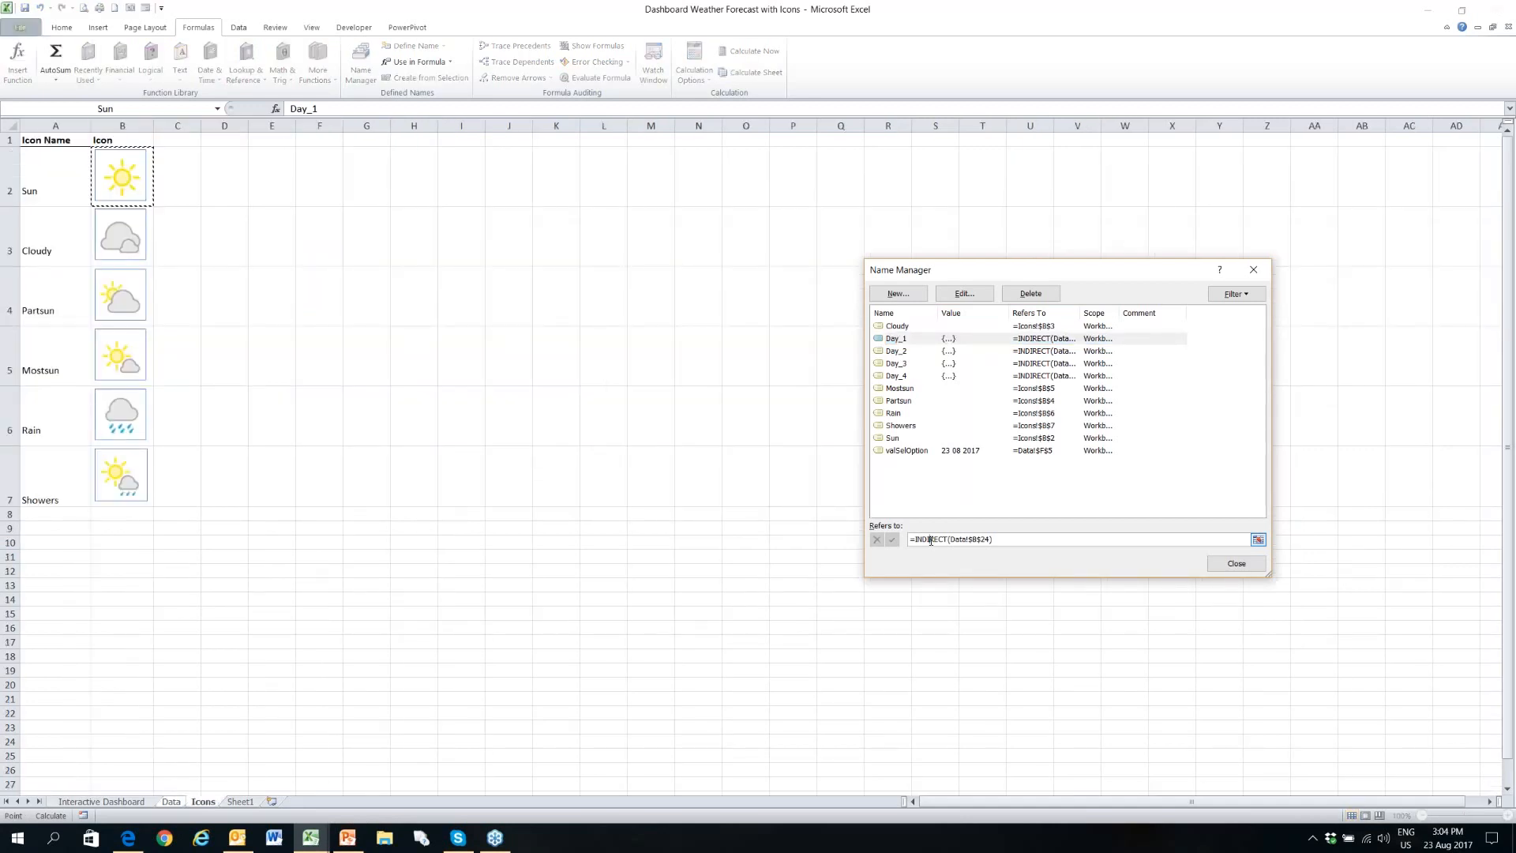
left_click_drag(920, 538, 947, 534)
left_click_drag(949, 539, 914, 538)
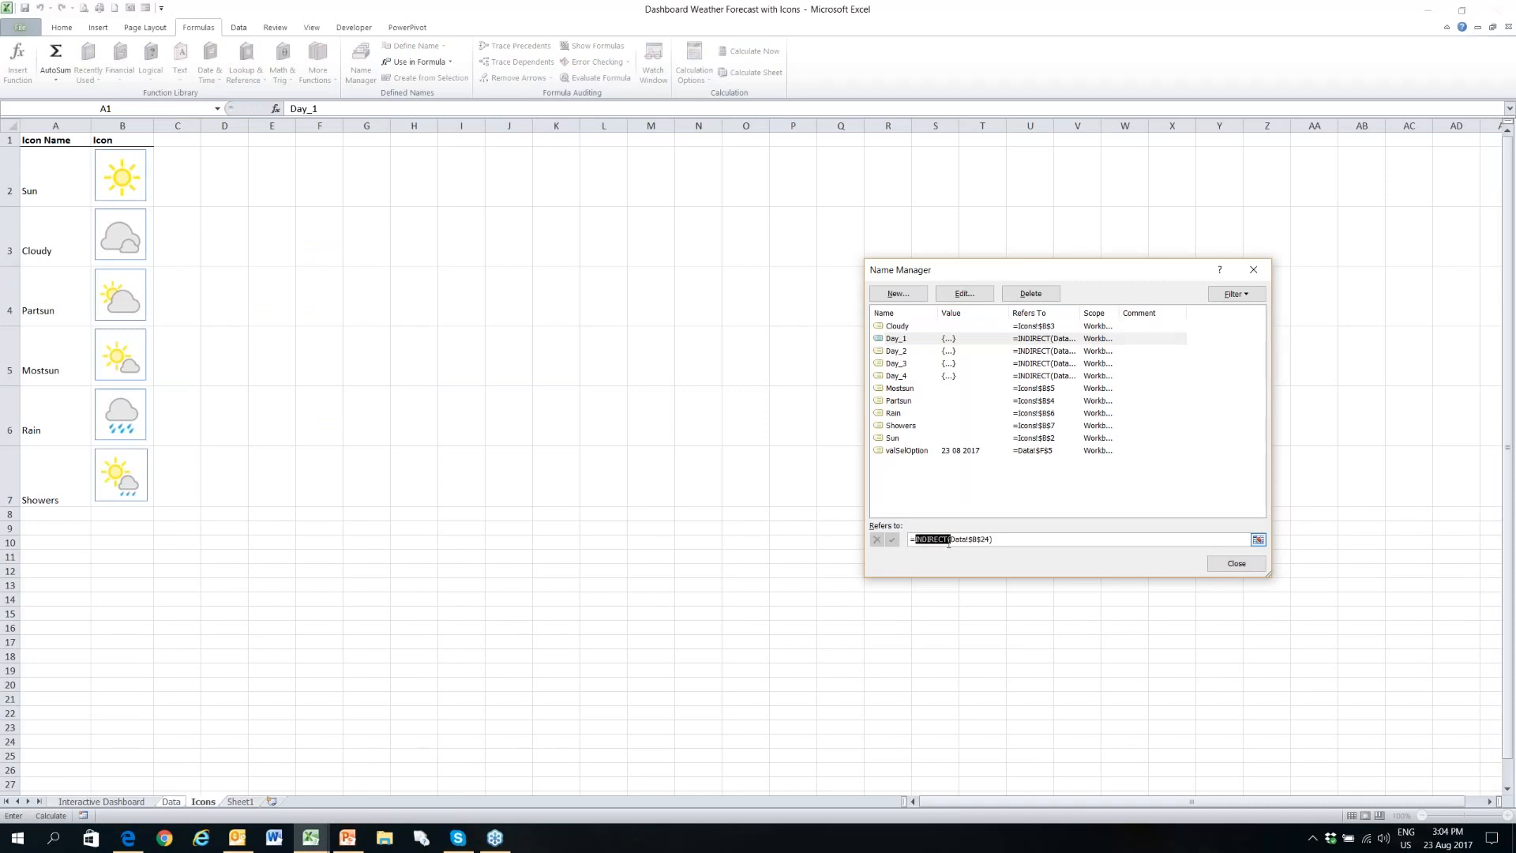
left_click(1001, 541)
left_click_drag(910, 540, 952, 540)
left_click(1073, 340)
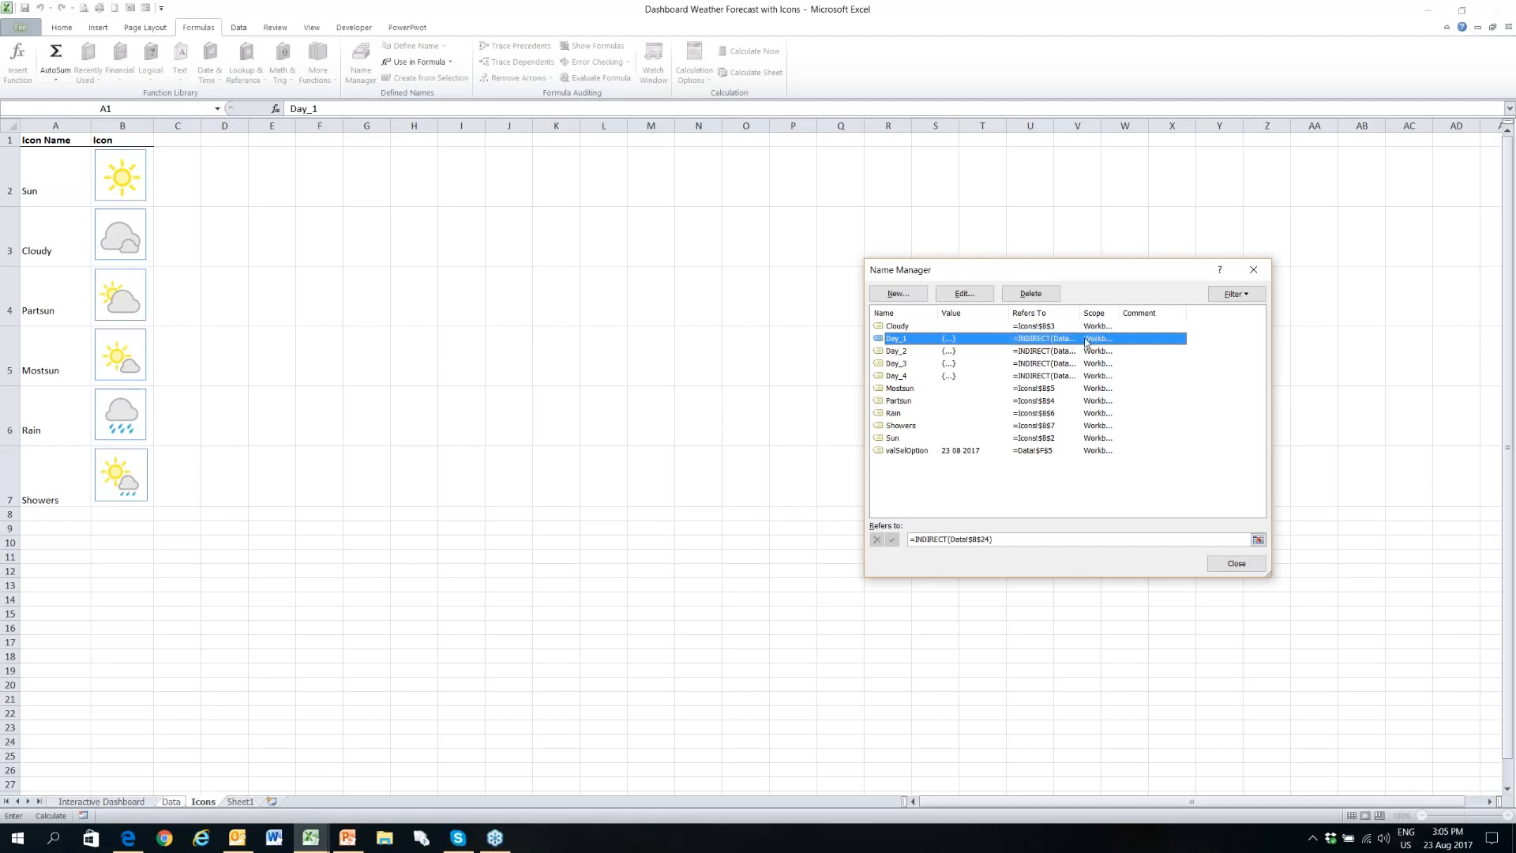
left_click(1236, 563)
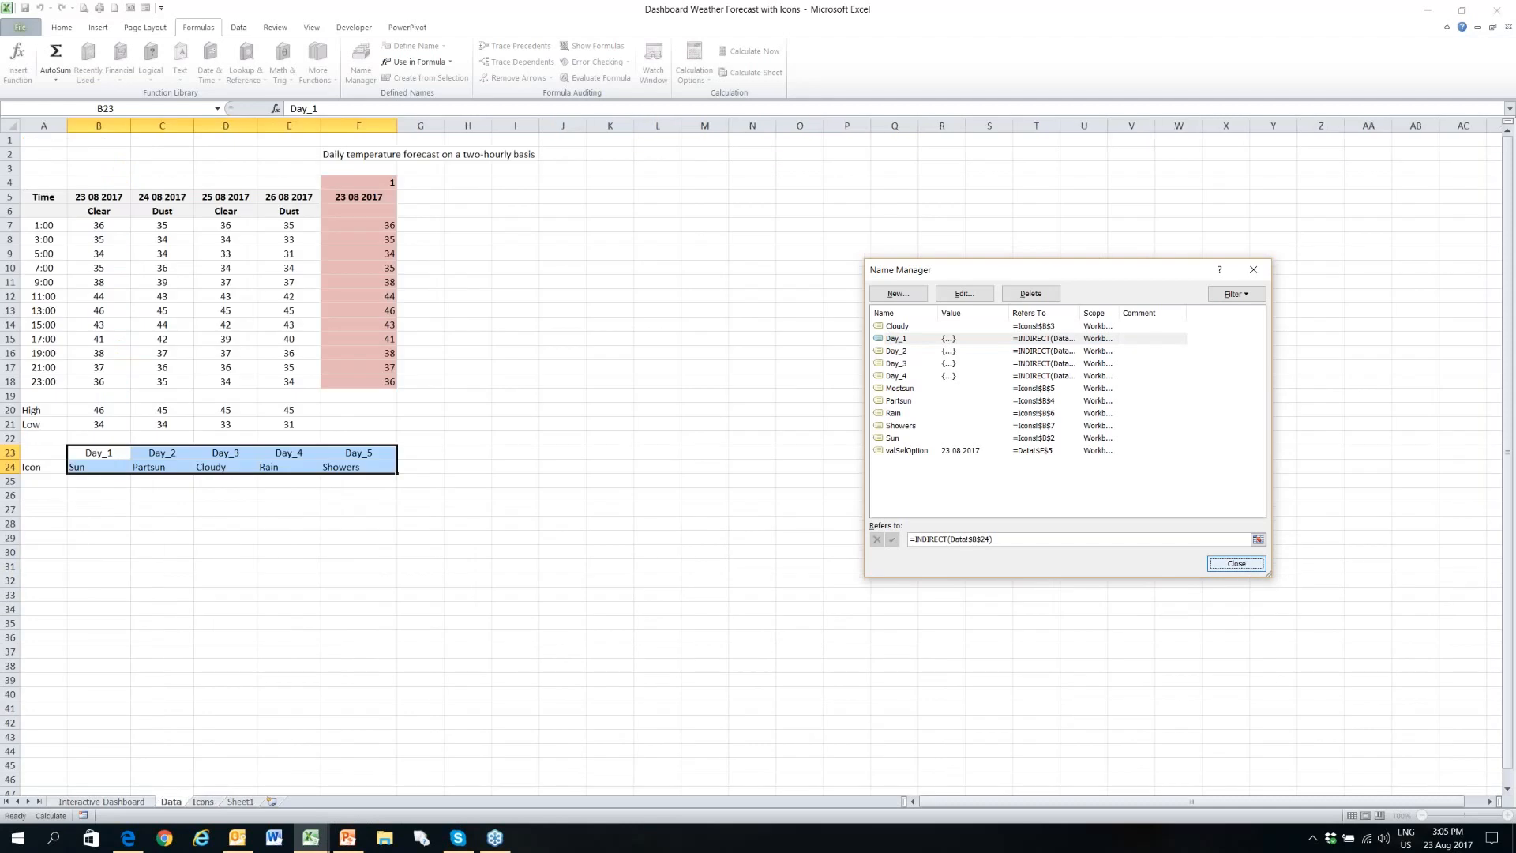
- Check Day_1's icon cell B24 on the Data sheet, plus icon cell C4 and the Conditions formulas on the Interactive Dashboard sheet
left_click(94, 466)
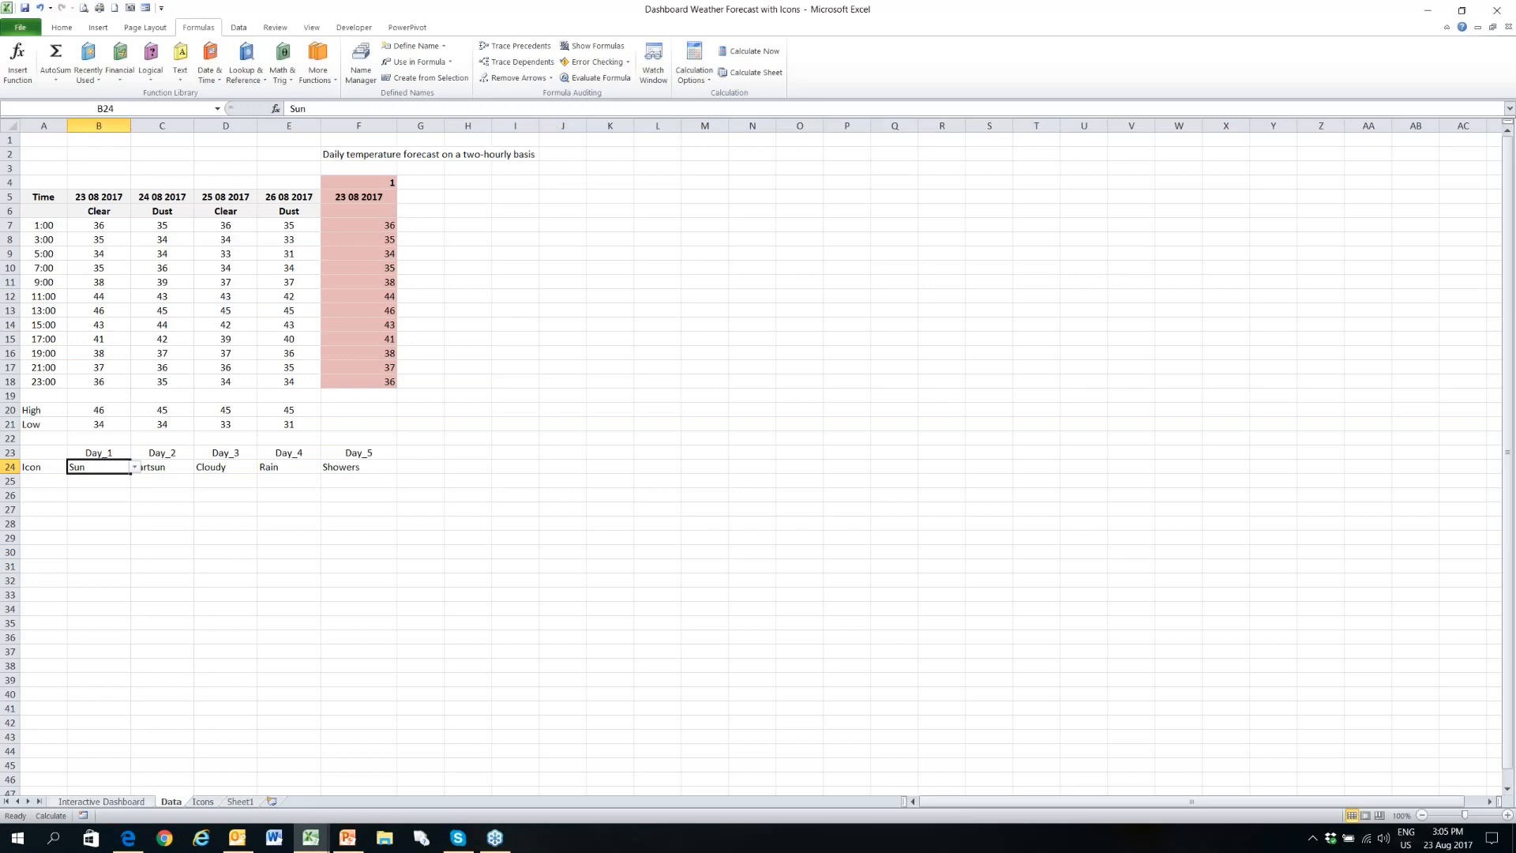
left_click(98, 481)
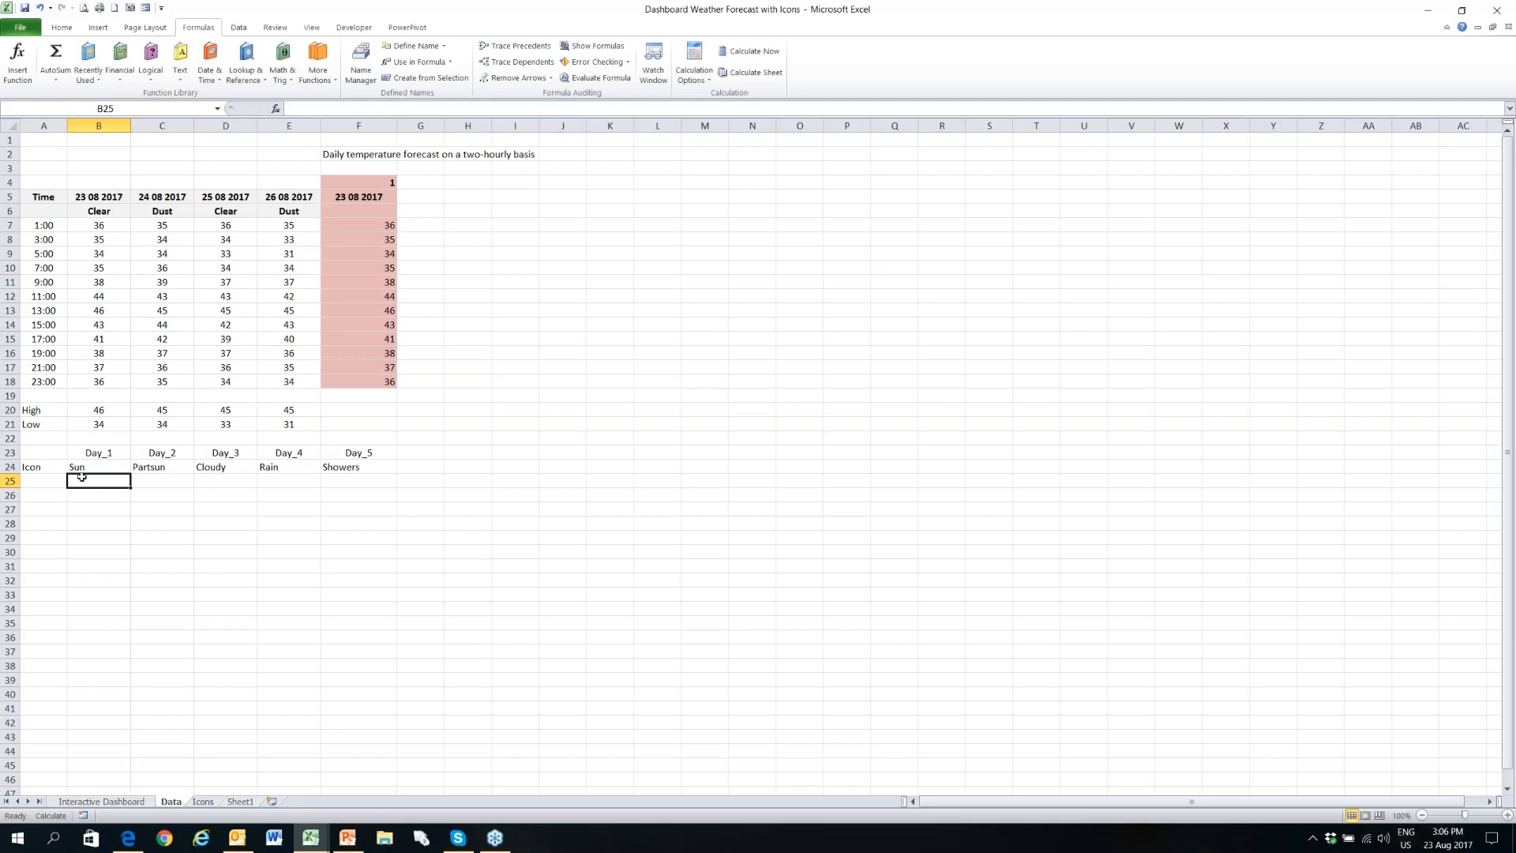
left_click(105, 803)
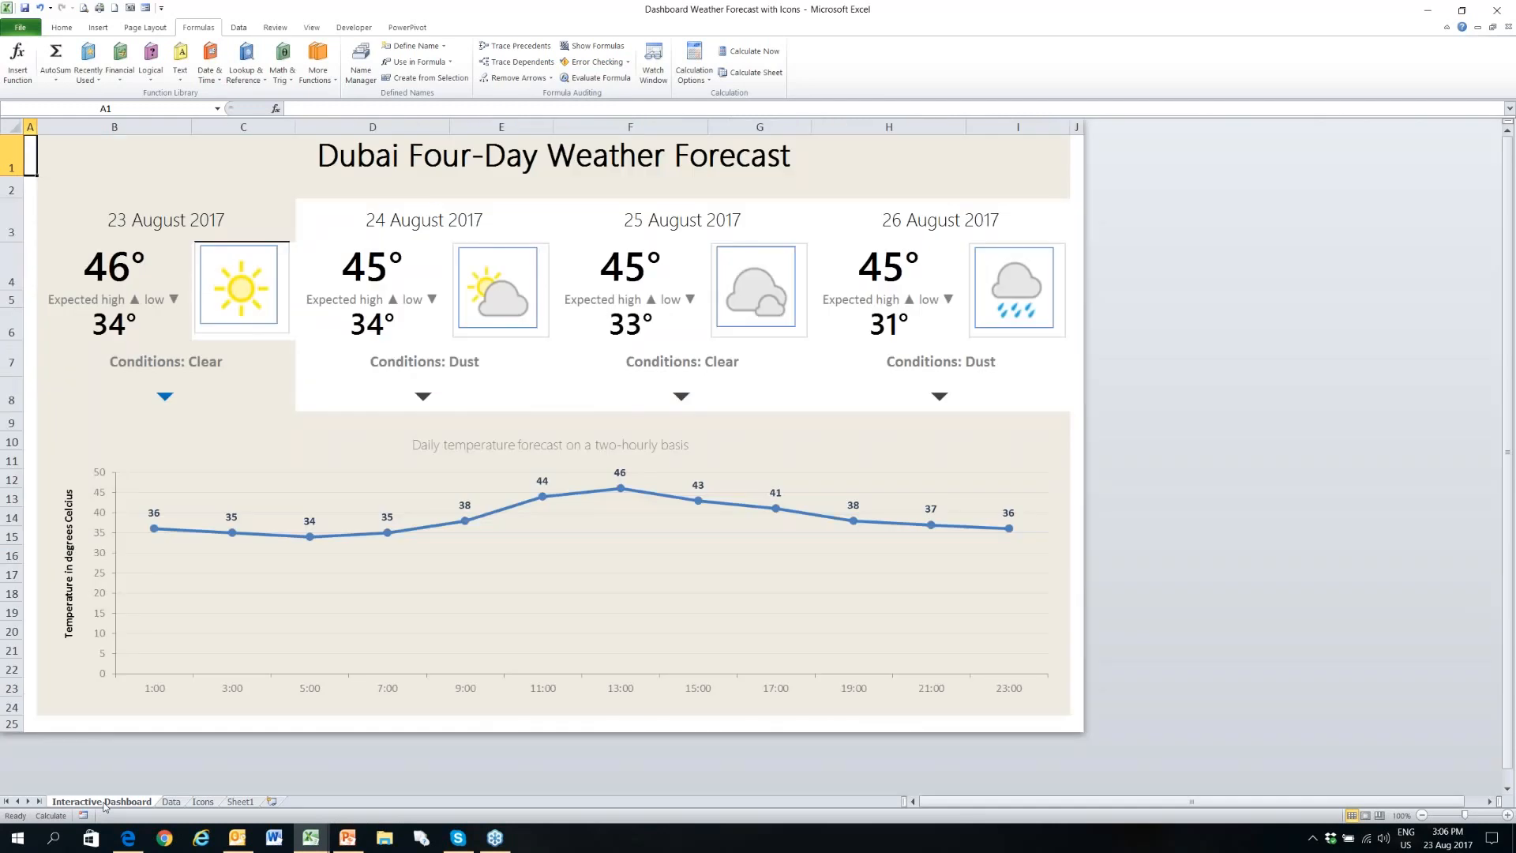
left_click(292, 320)
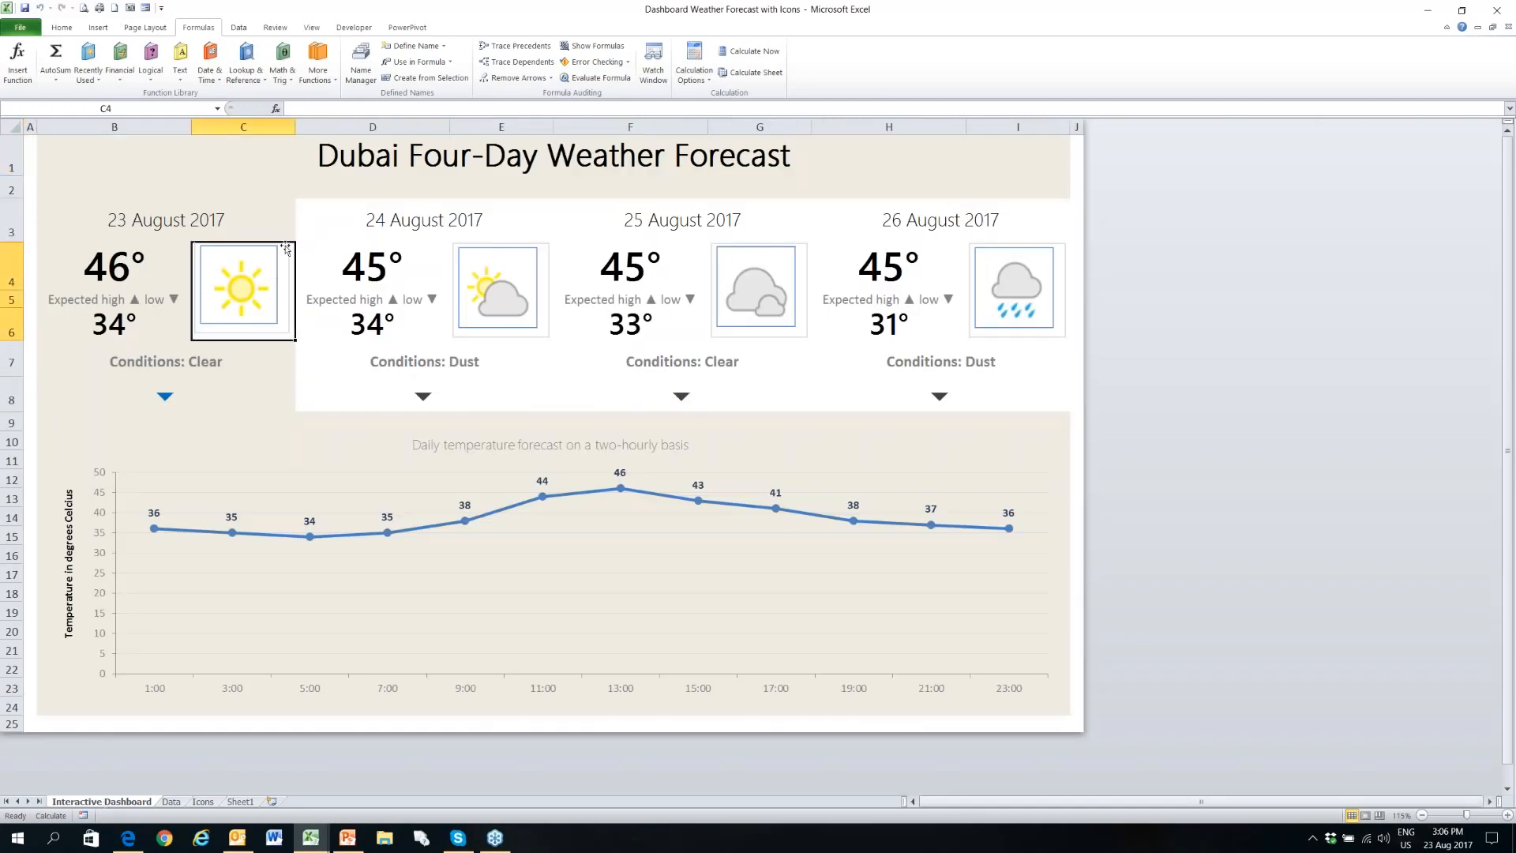
left_click(556, 342)
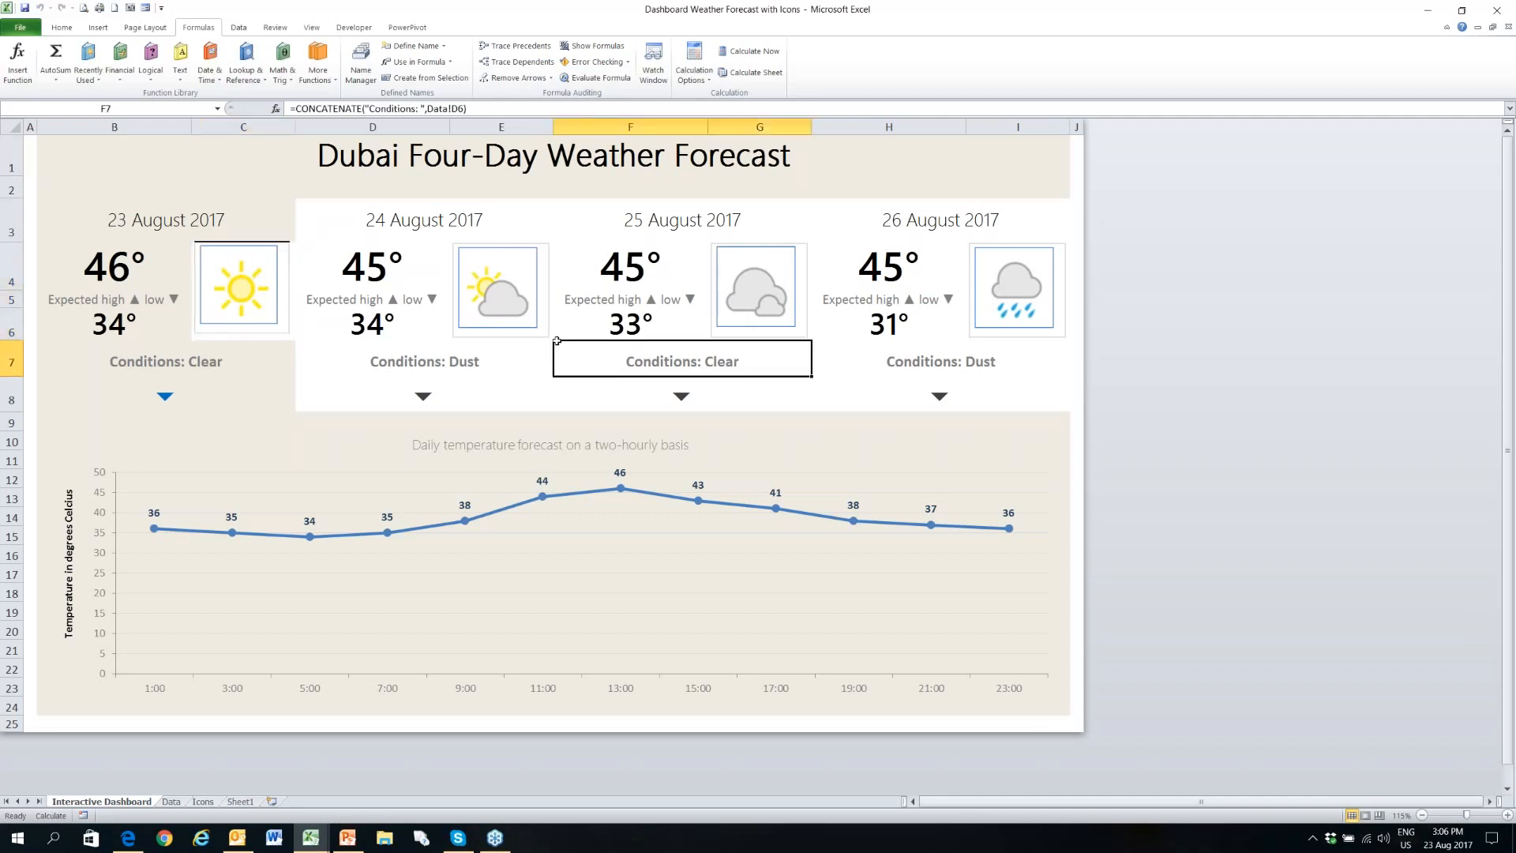
left_click(547, 335)
left_click(542, 345)
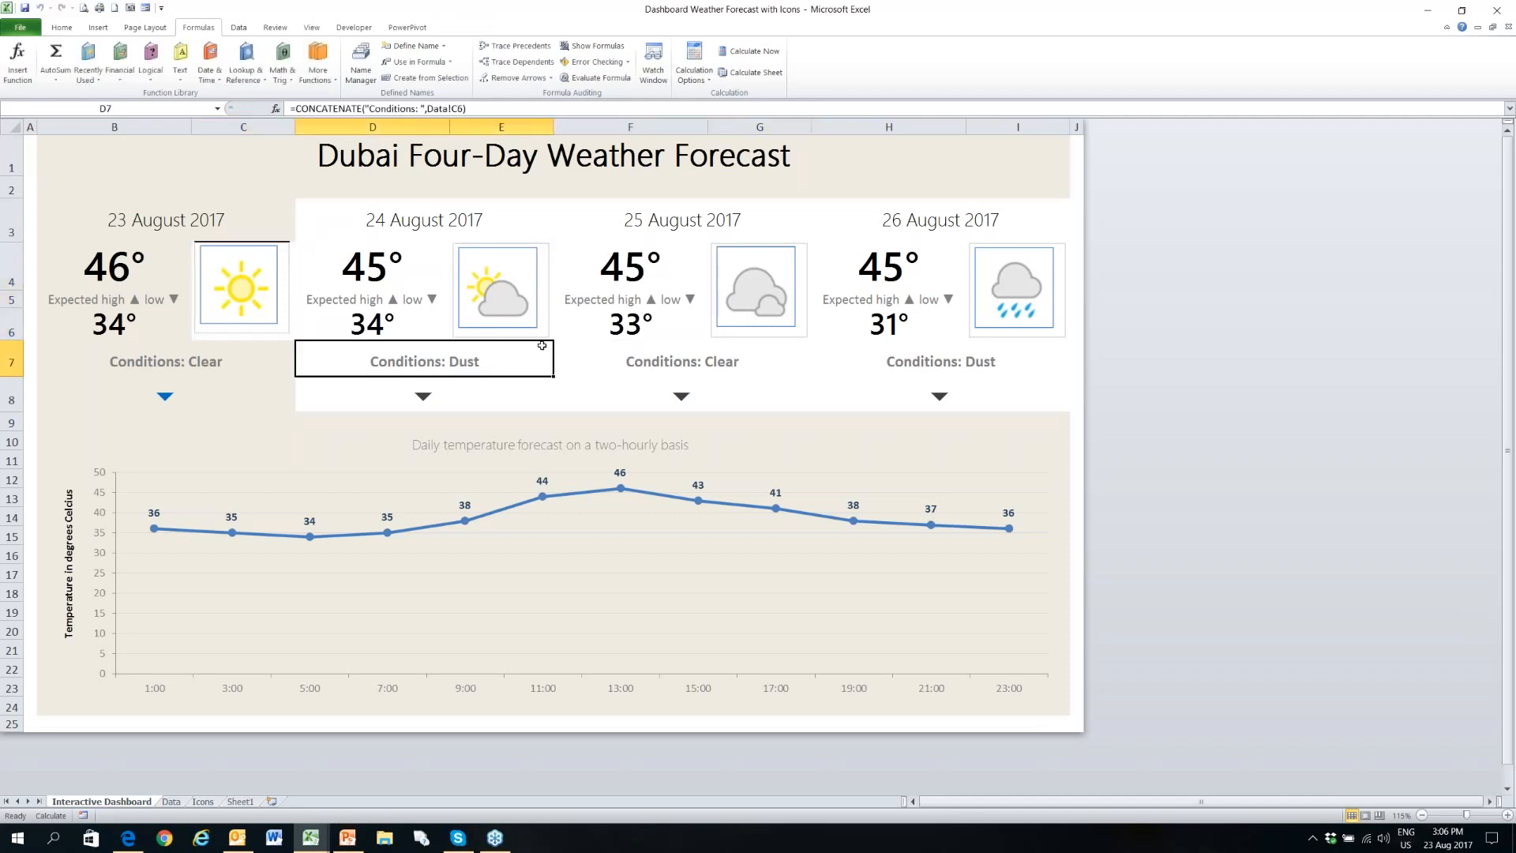
- Examine the dashboard's row 4 temperature and icon cells from 24 to 26 August, and return to A1
left_click(543, 236)
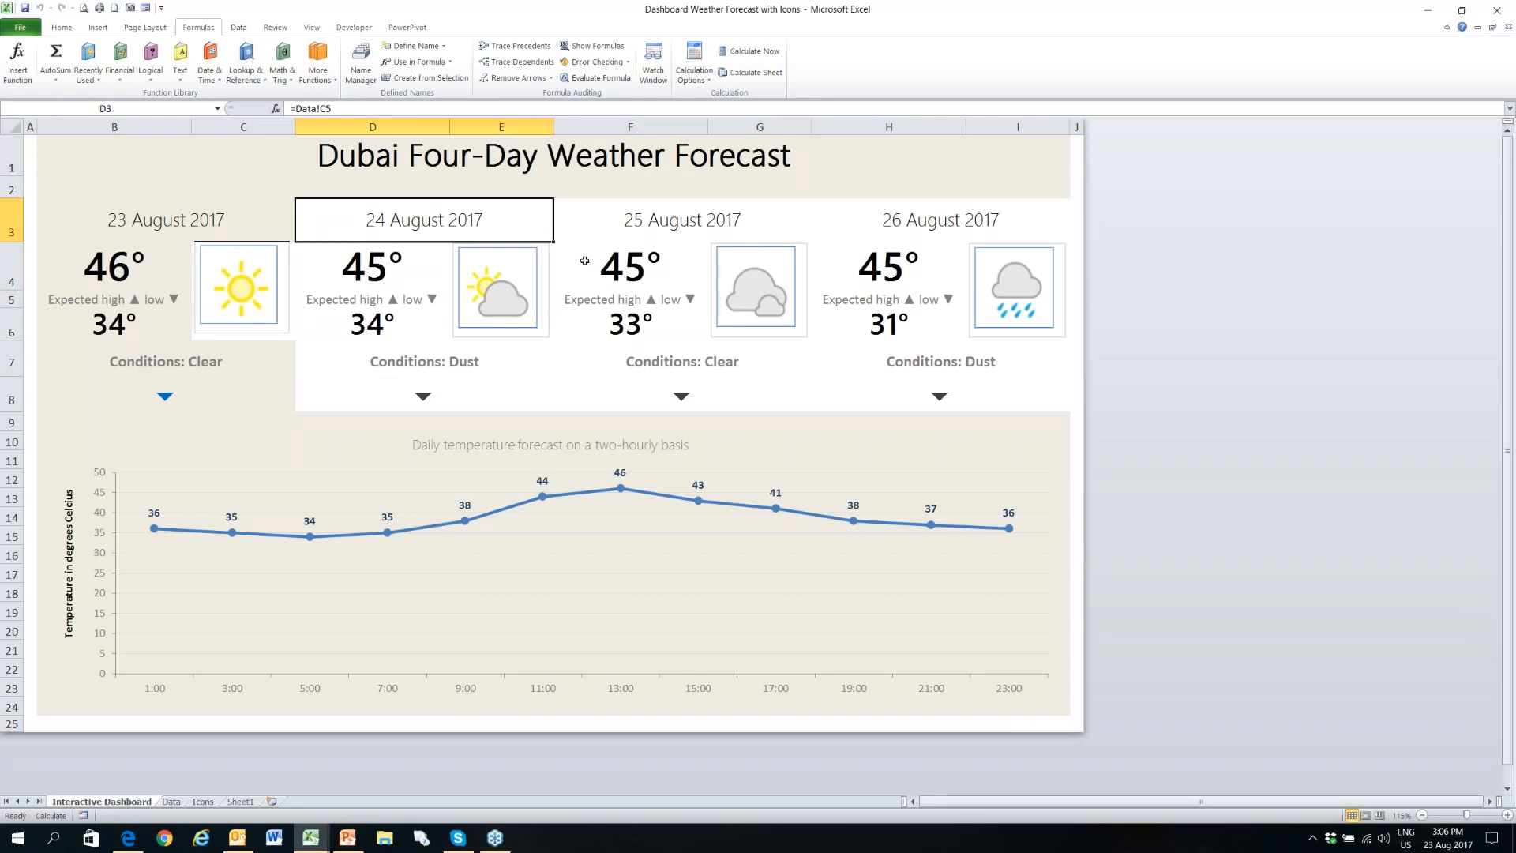
key("Down")
key("Right")
key("Right")
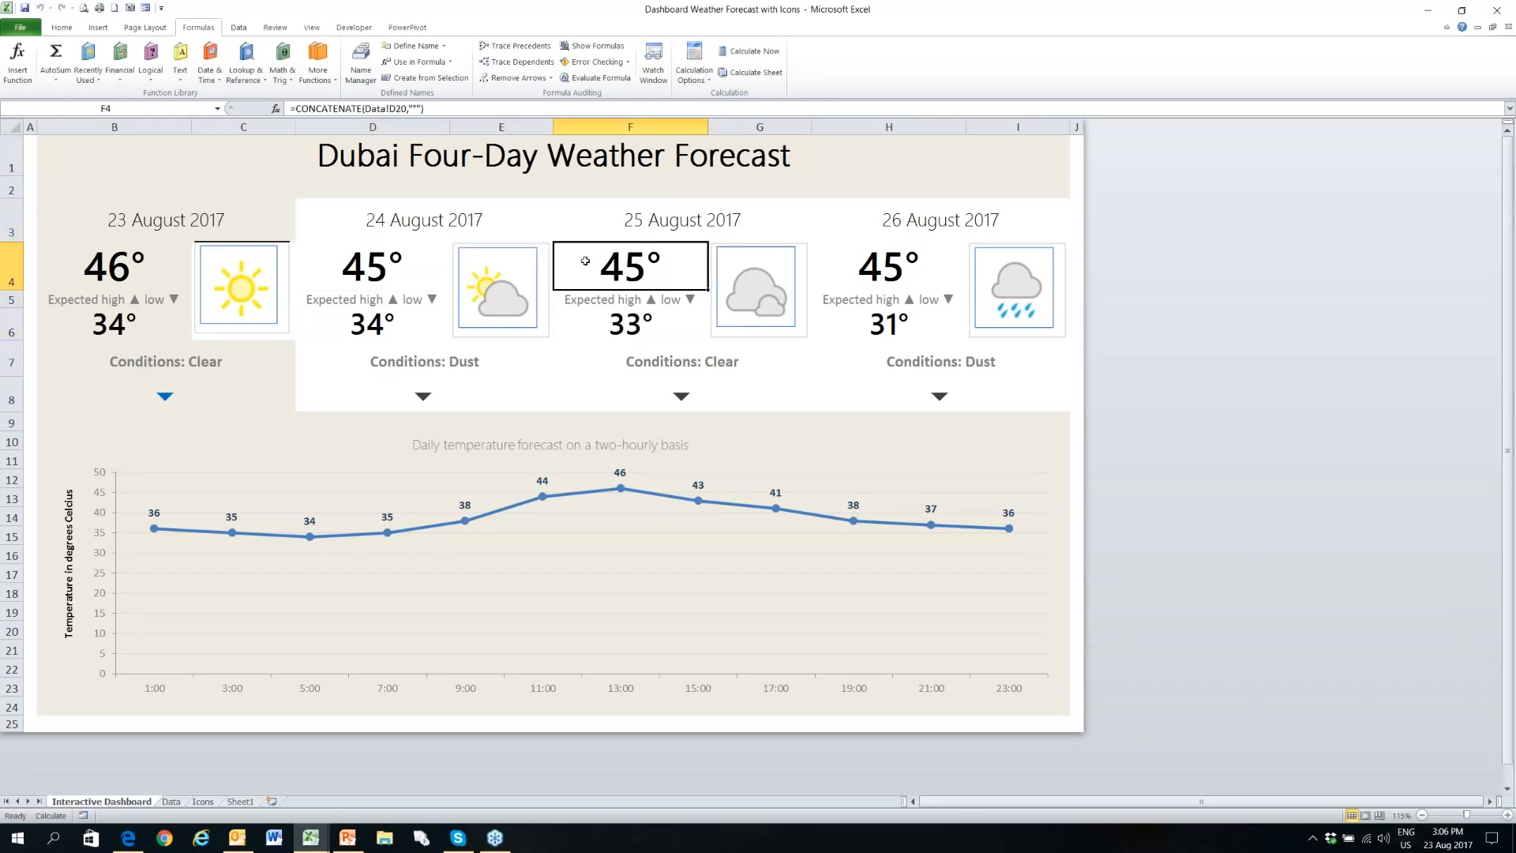
key("Right")
key("Right")
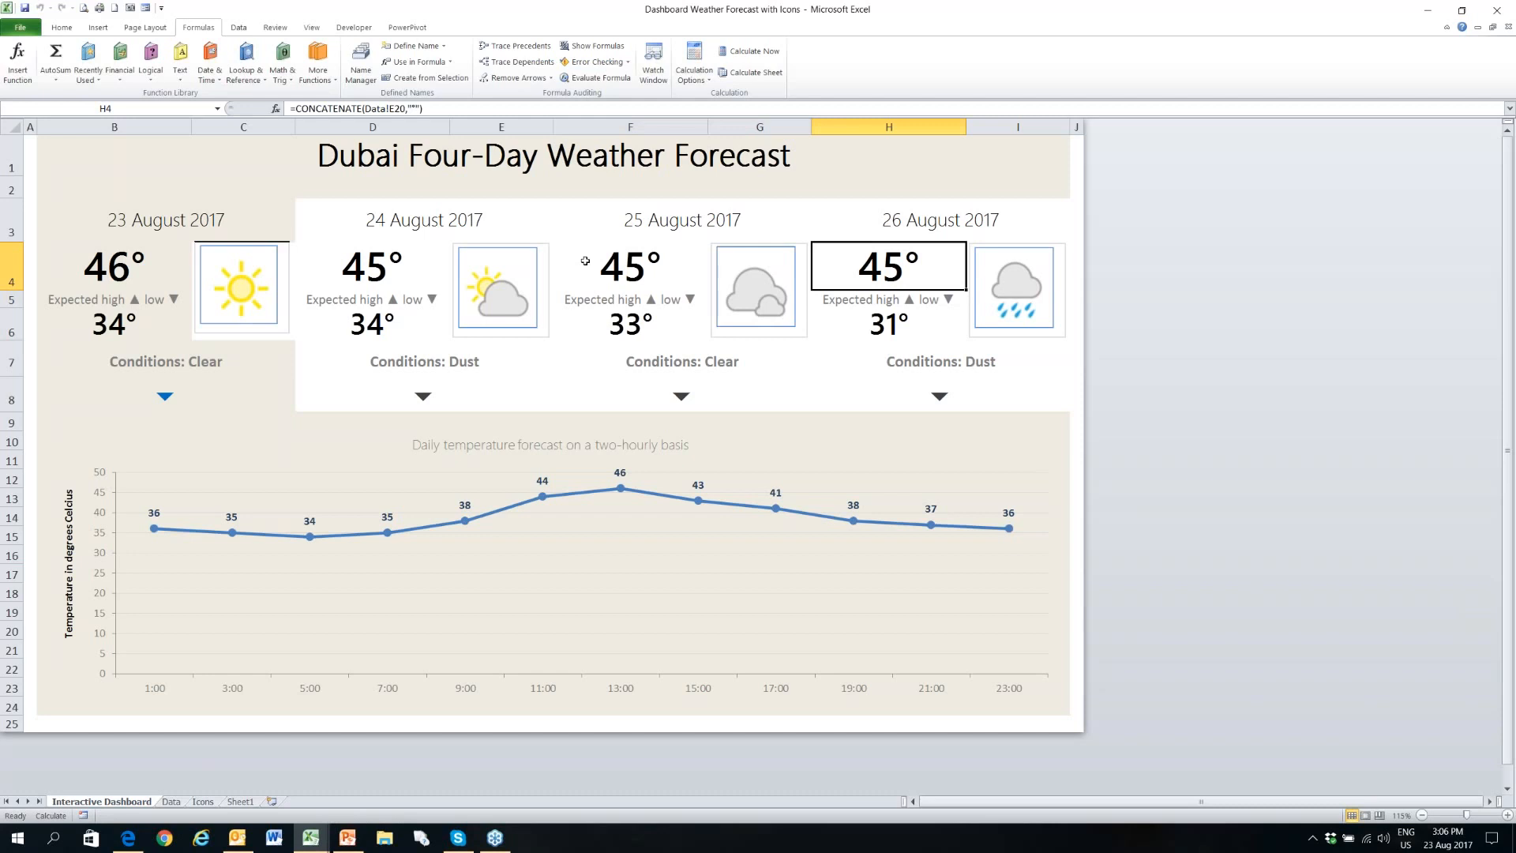
key("Right")
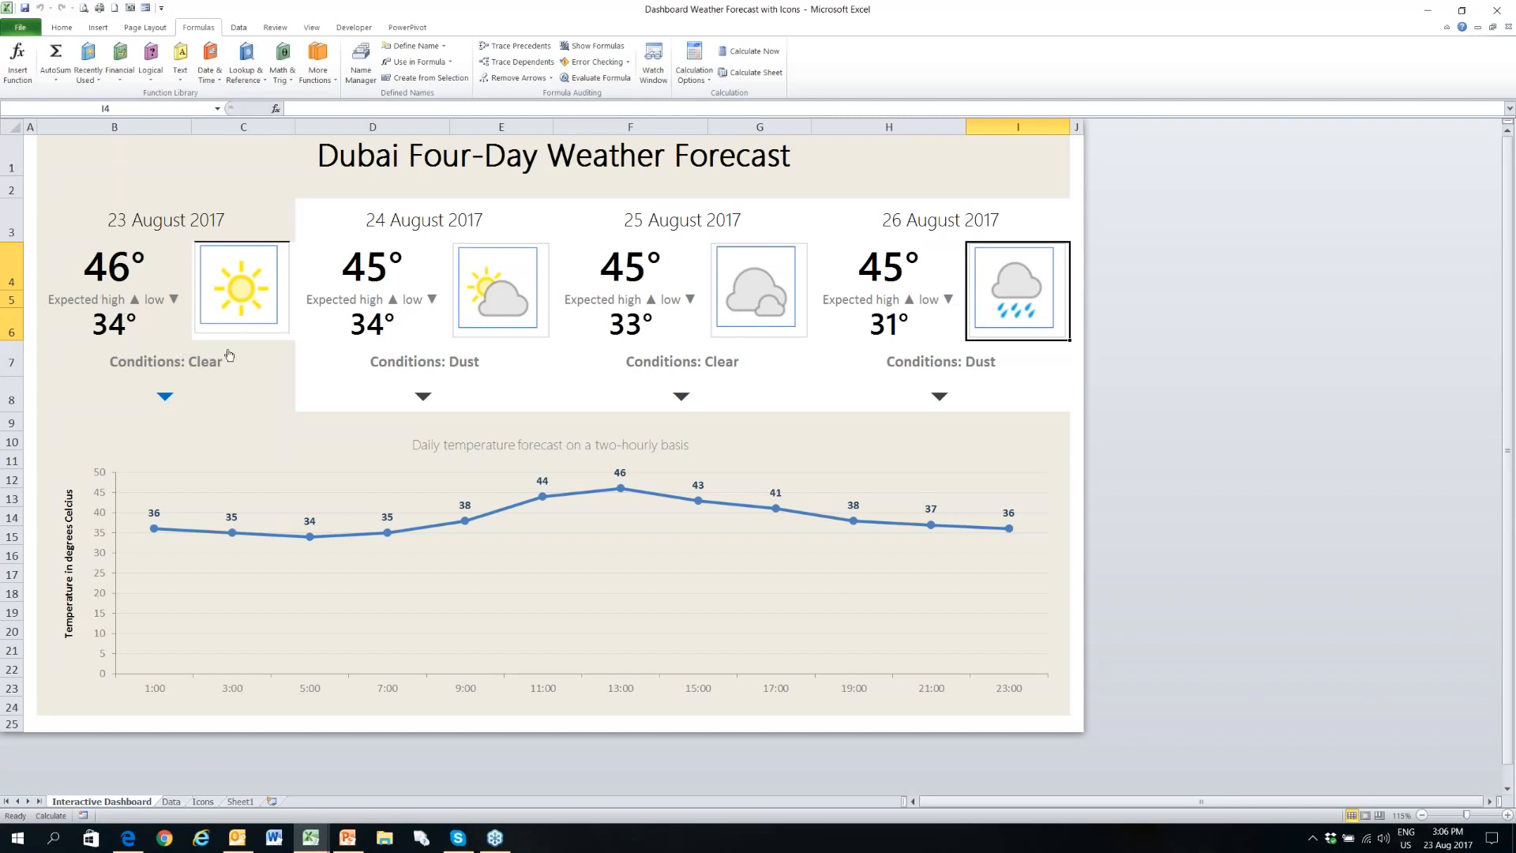
key("ctrl+Home")
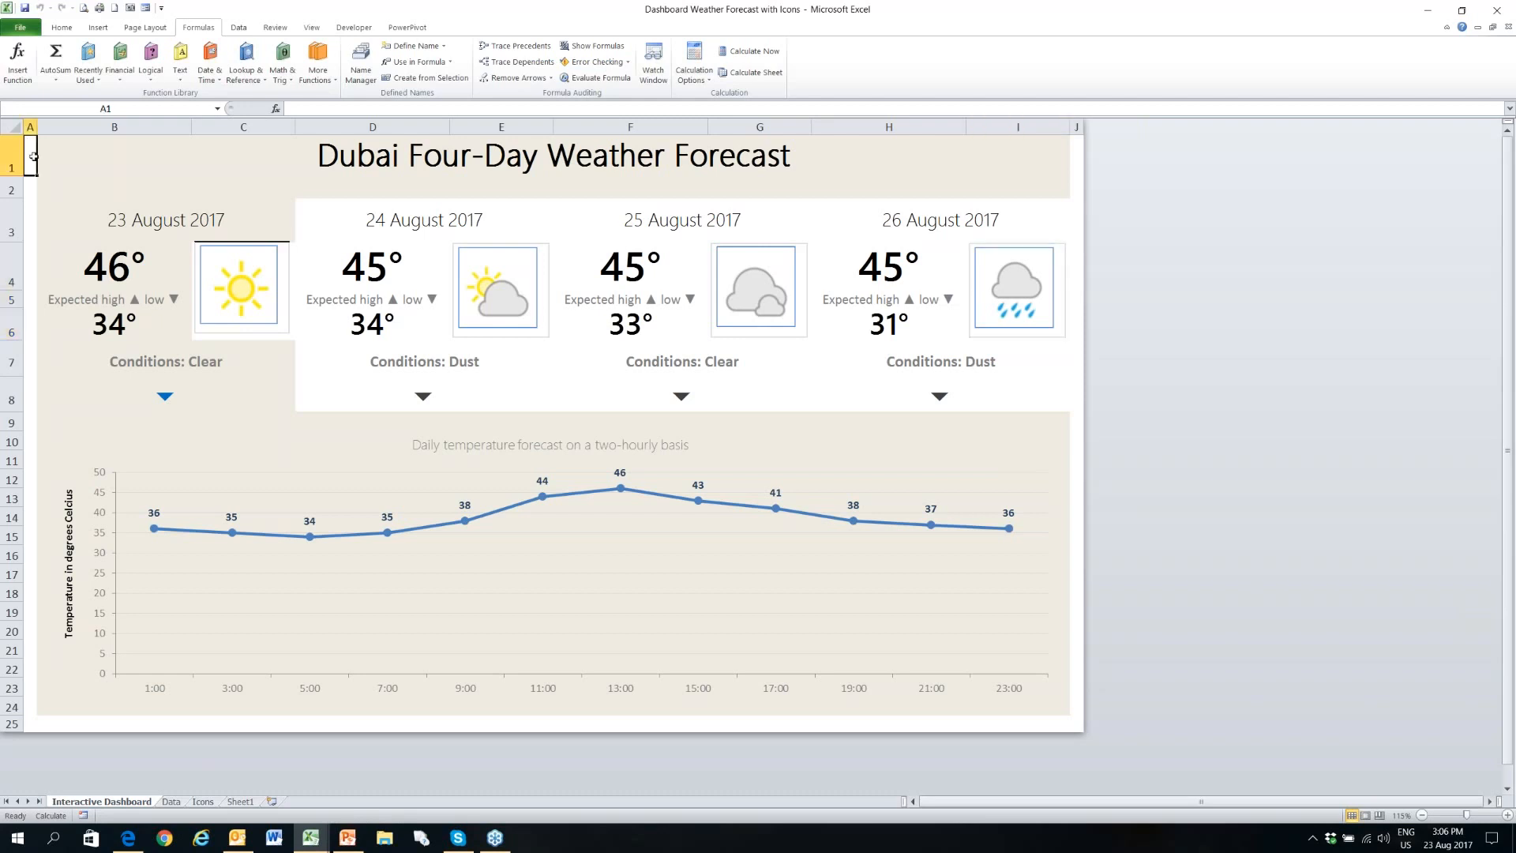
- Change Day_1's icon in B24 on the Data sheet to Cloudy, and view the result on the Interactive Dashboard sheet
left_click(172, 801)
left_click(89, 464)
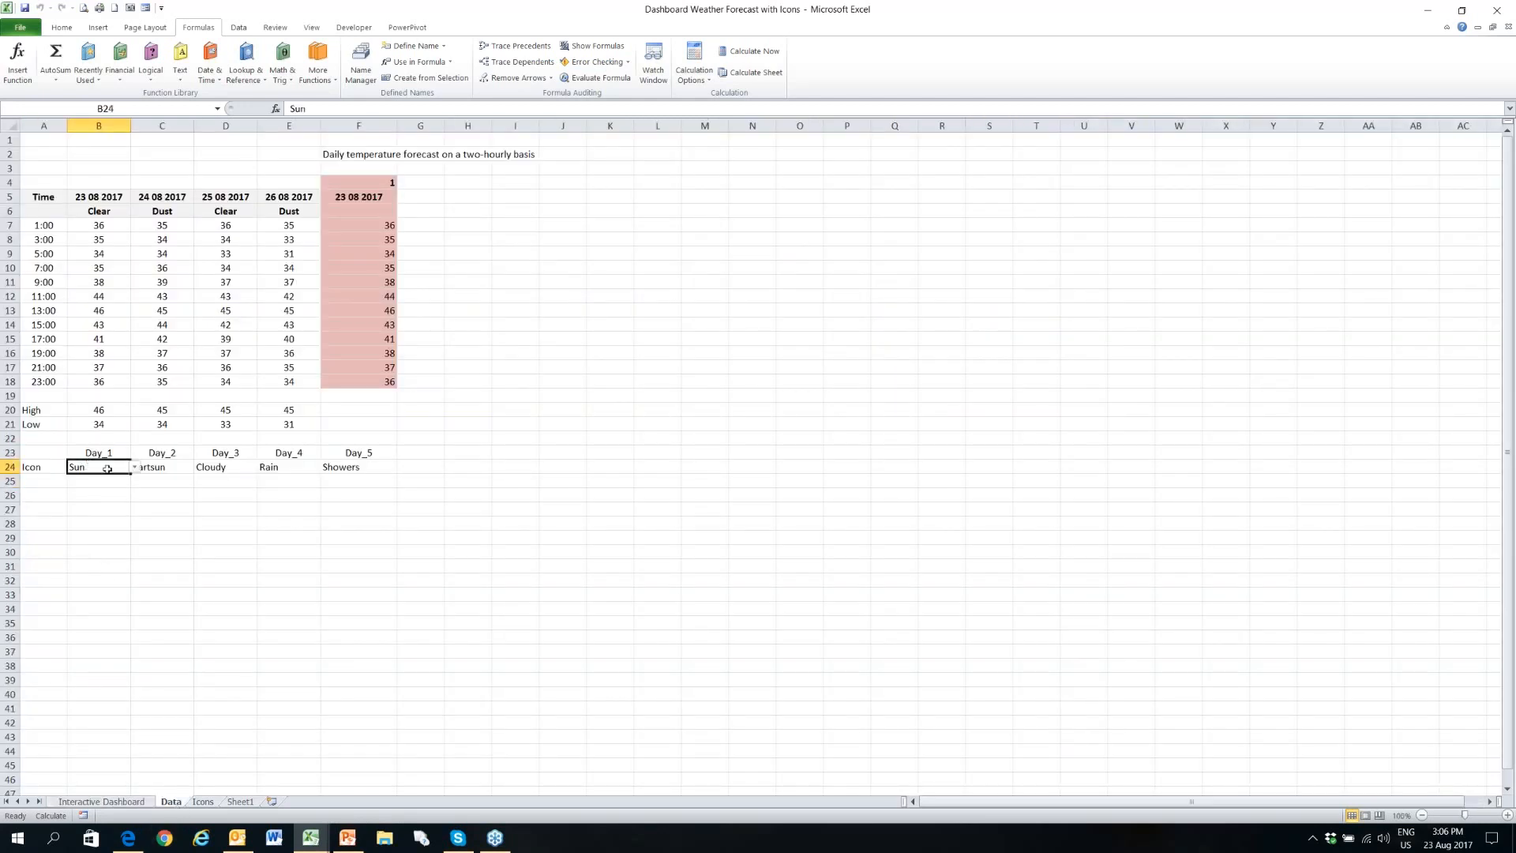
left_click(135, 468)
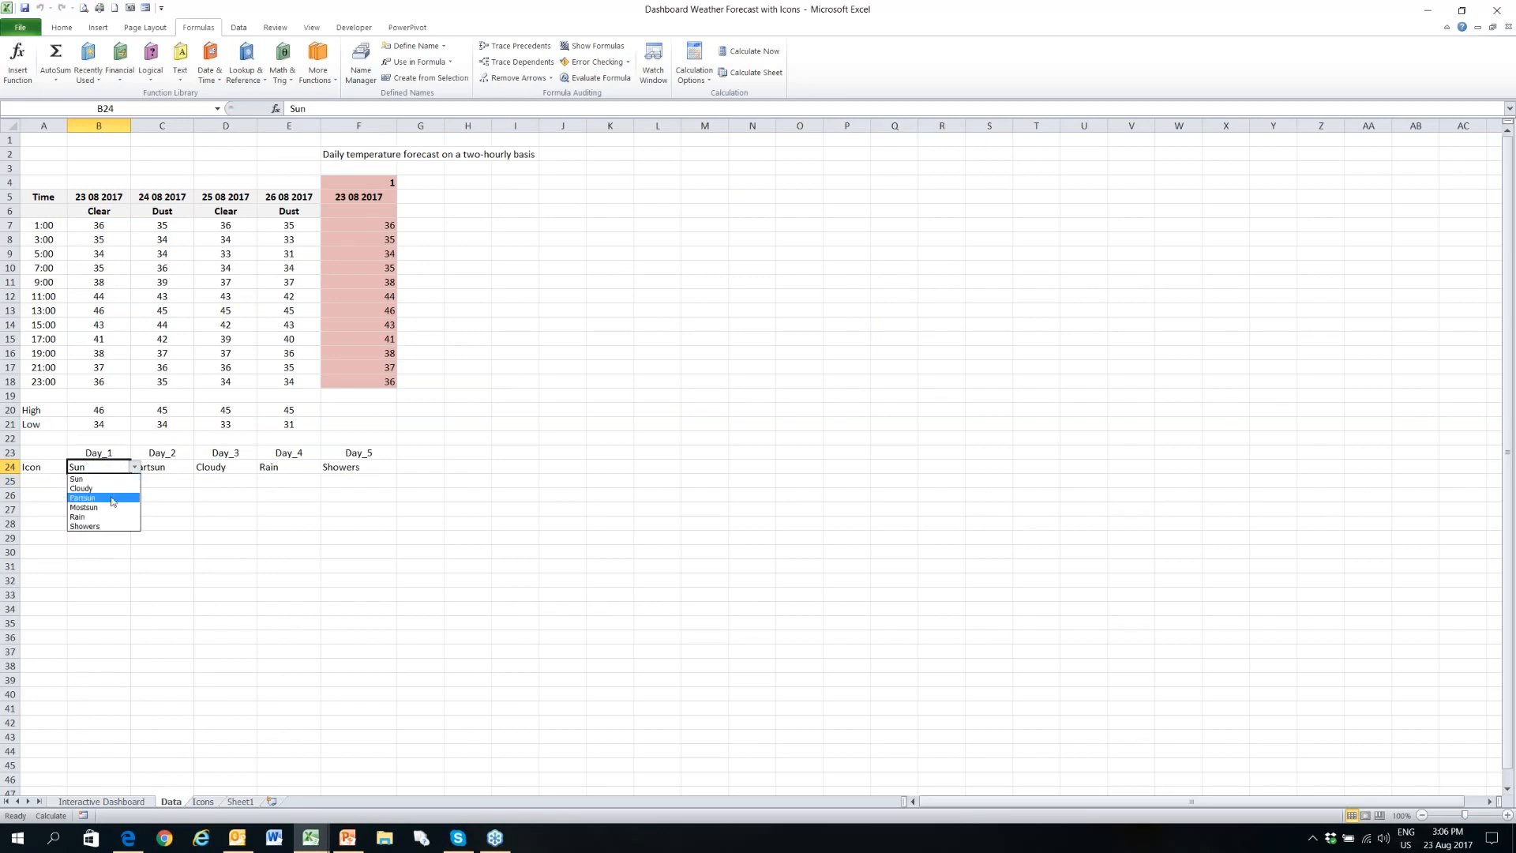
left_click(114, 489)
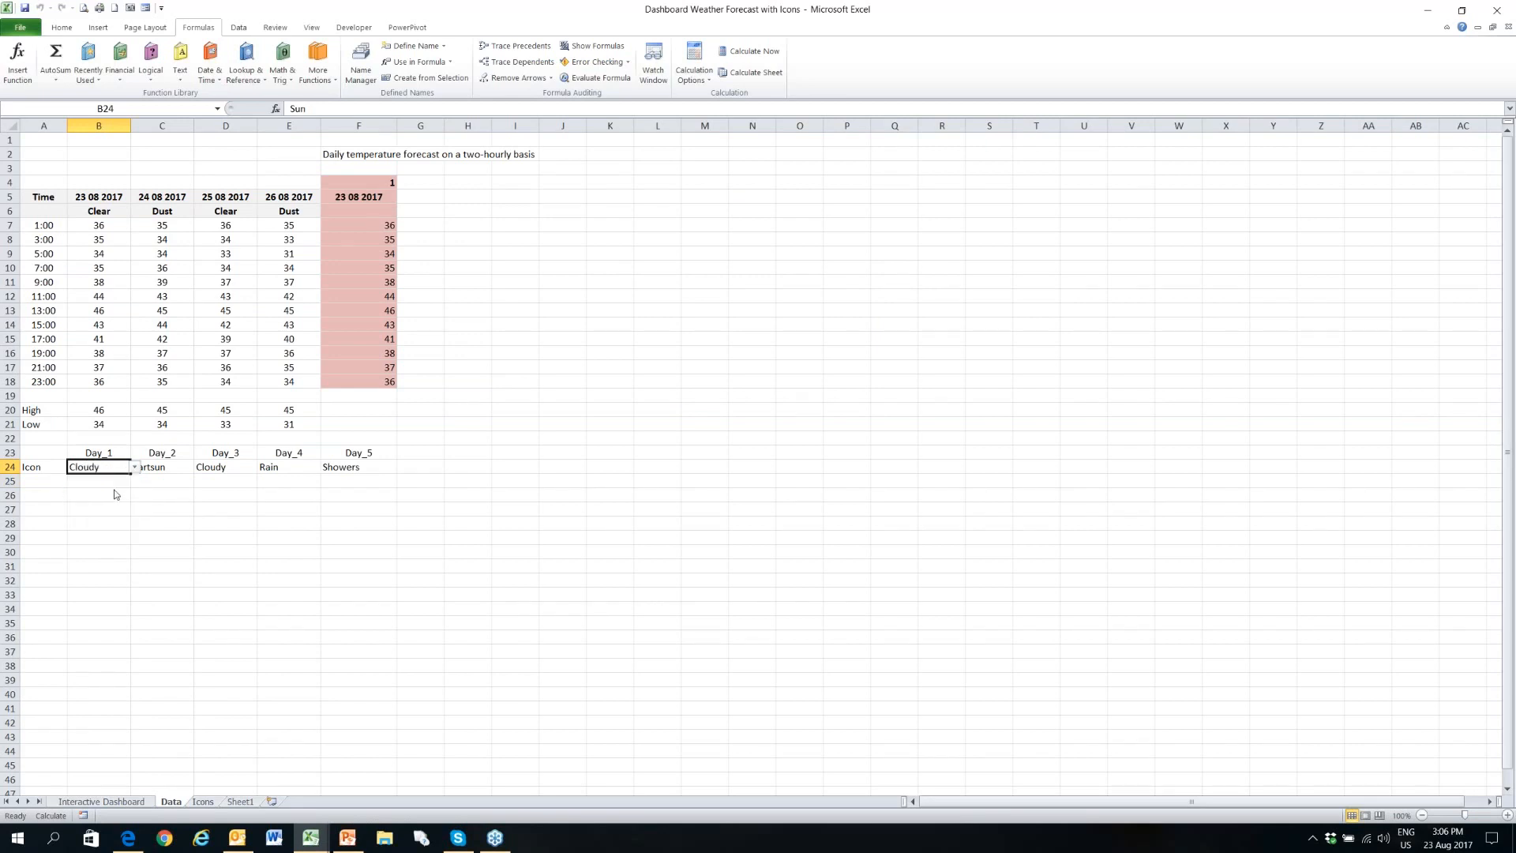
left_click(120, 801)
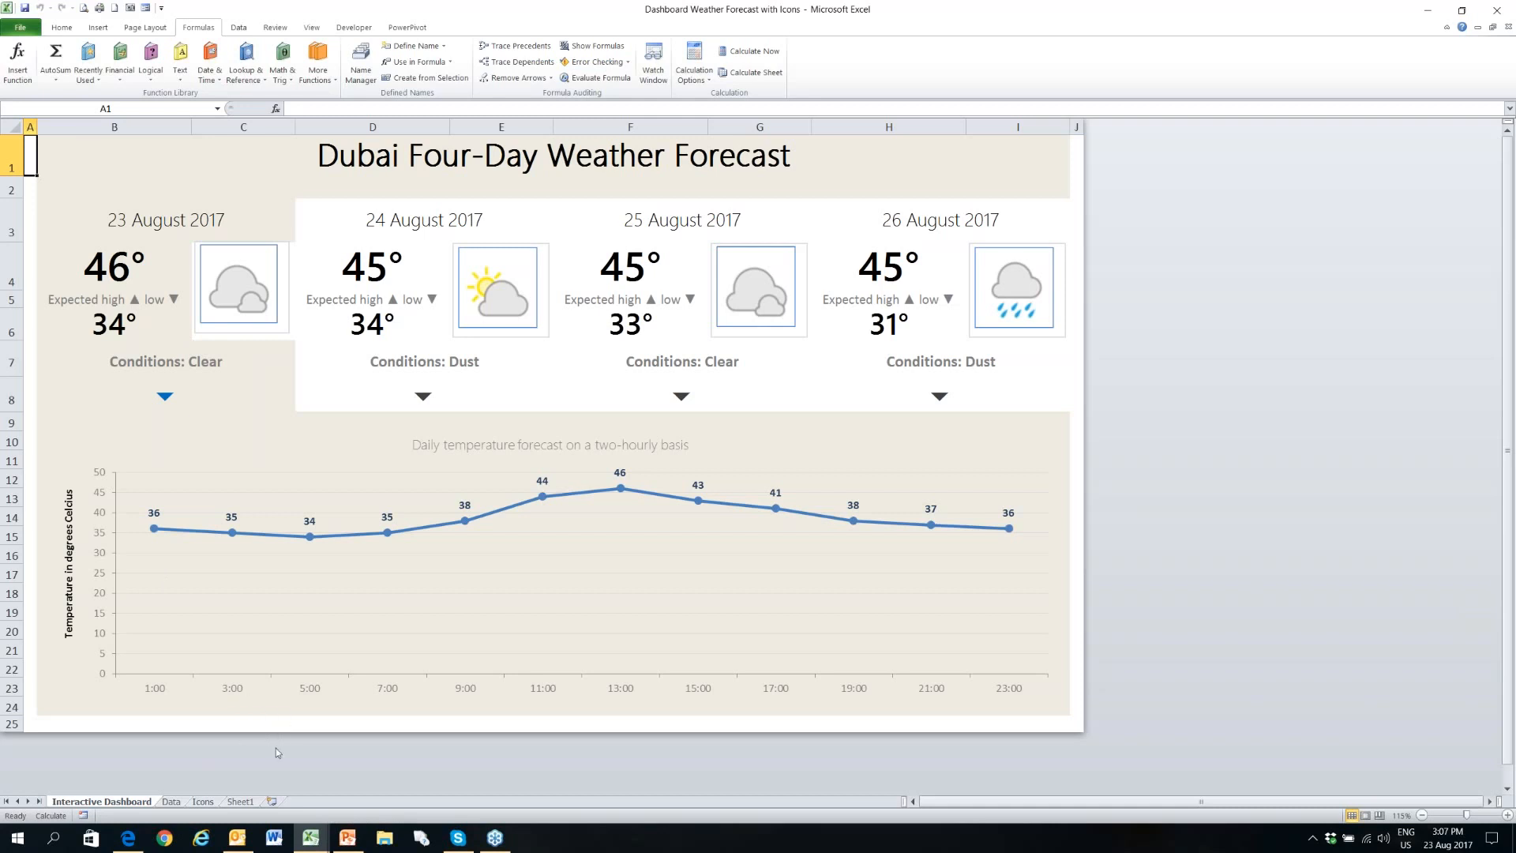
- Switch to the PowerPoint webinar slides, start the slide show from the weather Dashboard example slide, and advance to the Thank You slide
left_click(348, 843)
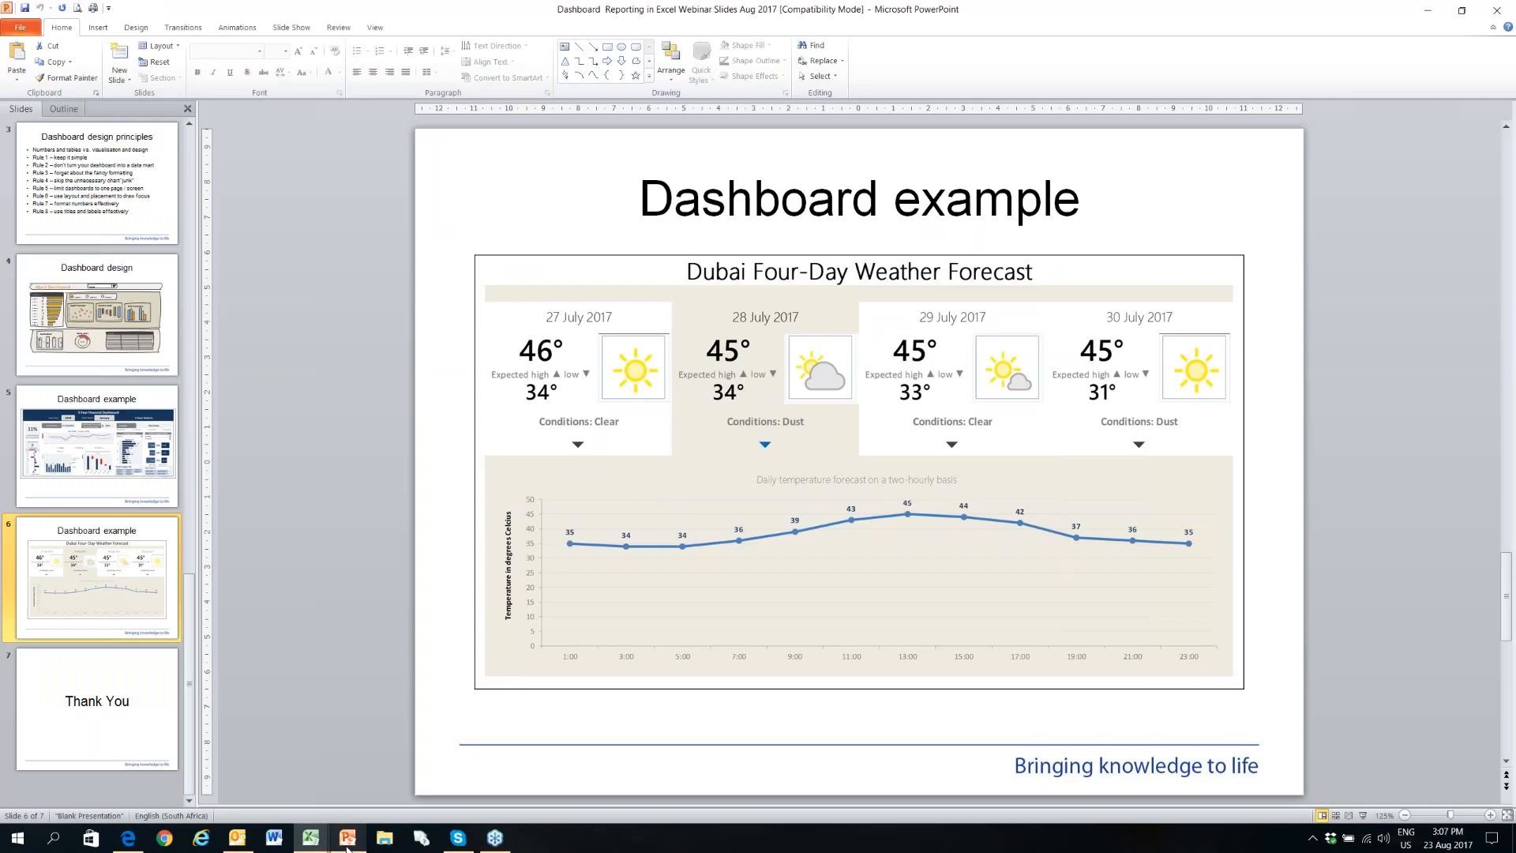
left_click(1362, 815)
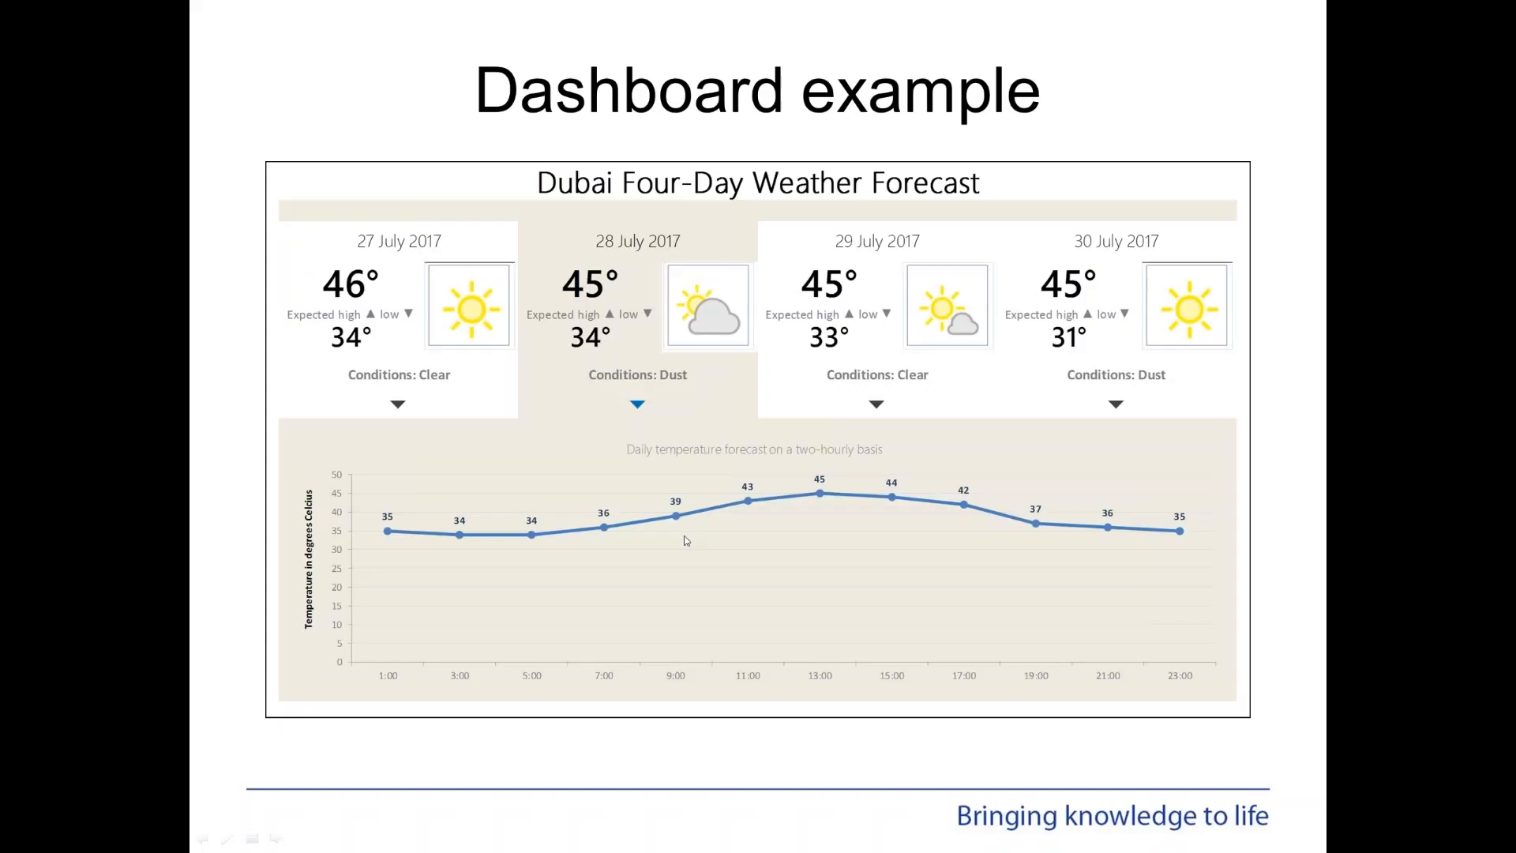
left_click(652, 563)
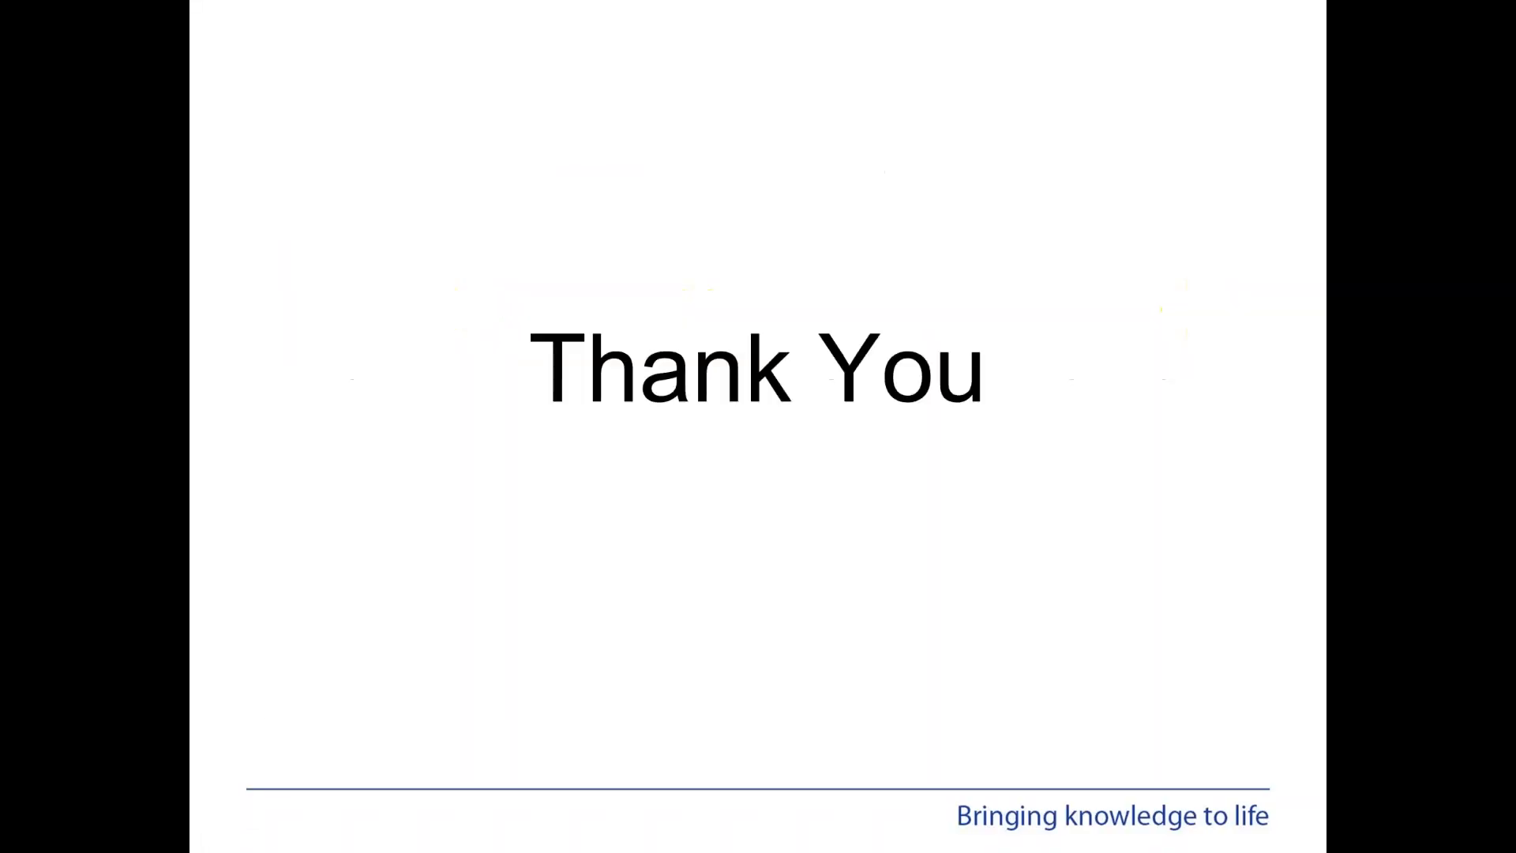